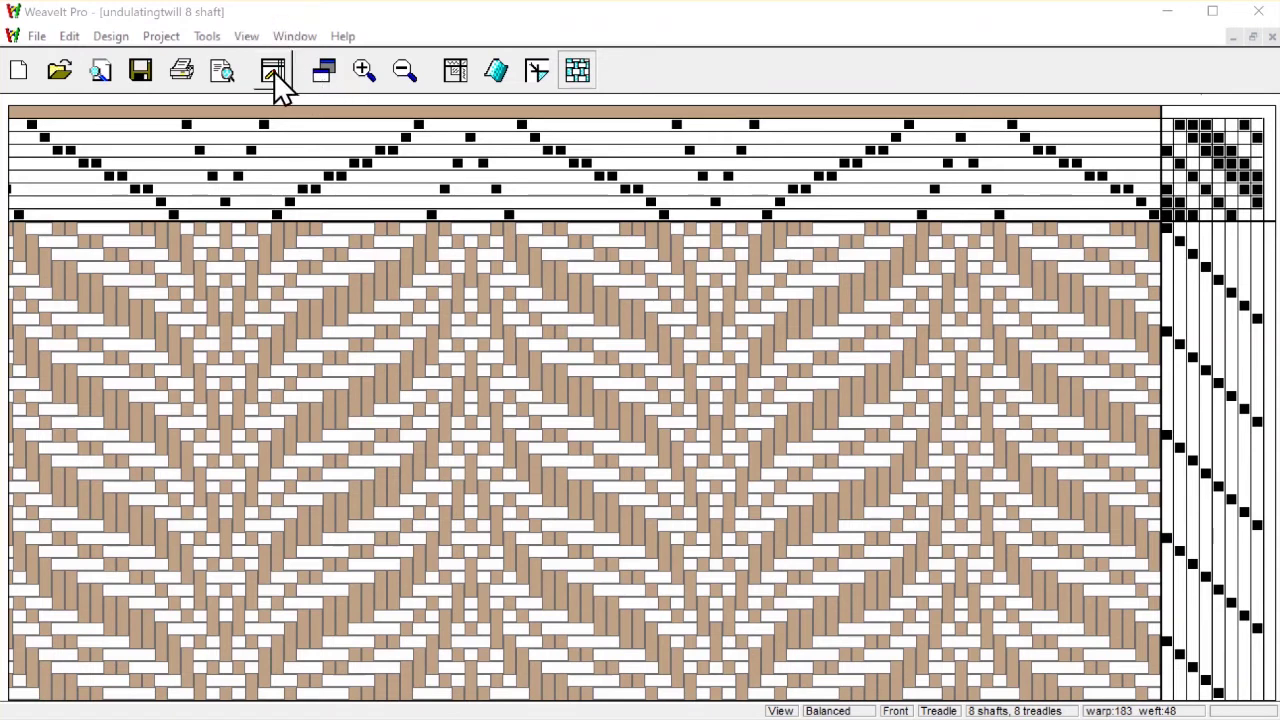
Step: In Selection mode, colour warp threads 1–12 yellow
left_click(274, 70)
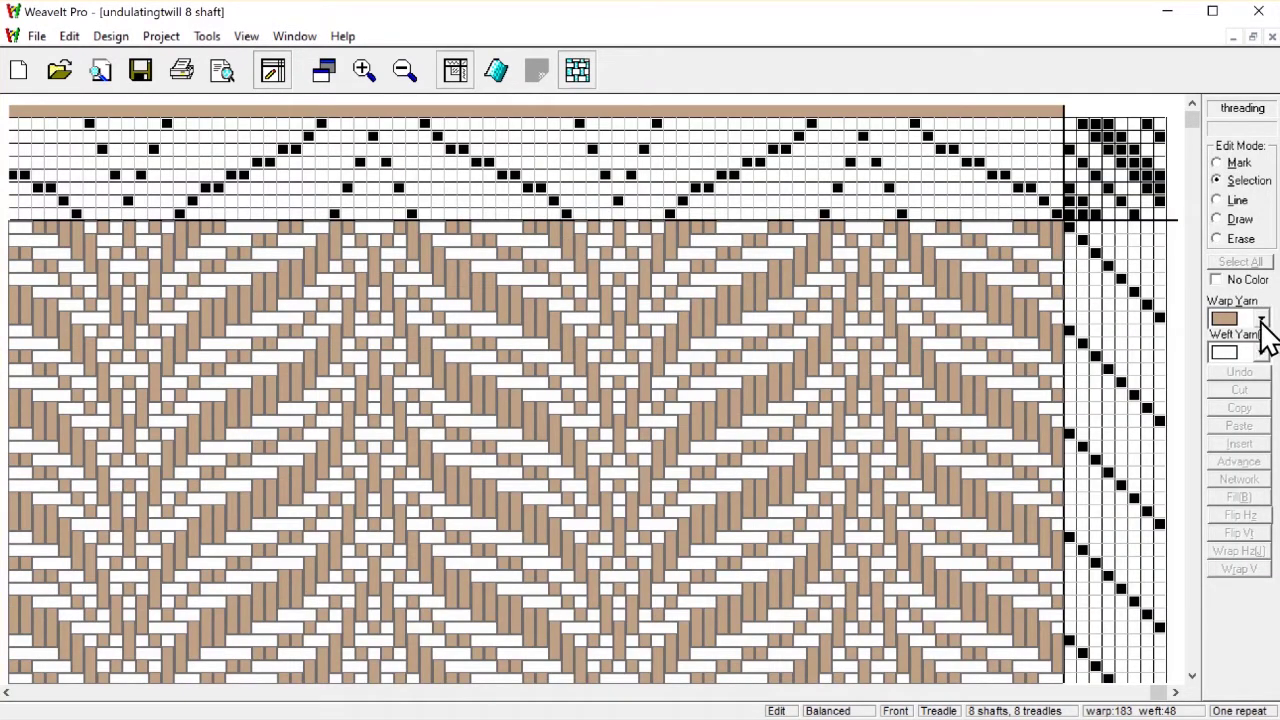
left_click(1261, 320)
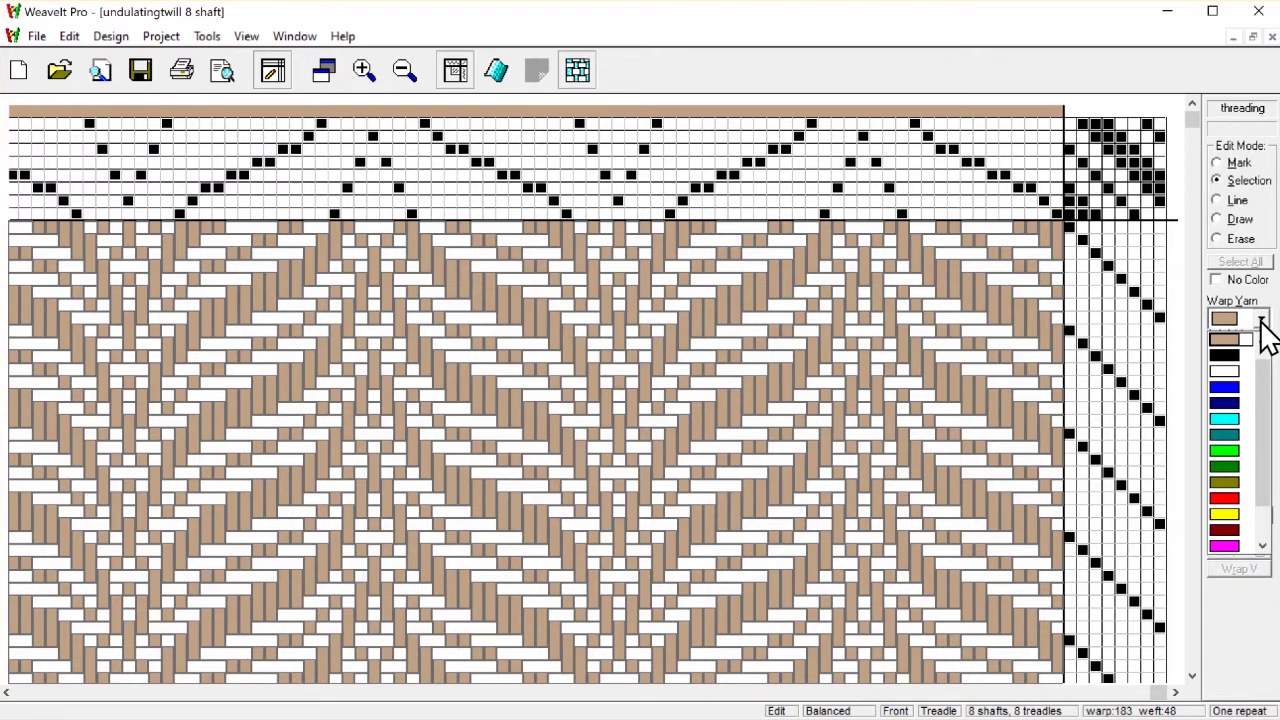
left_click(1261, 321)
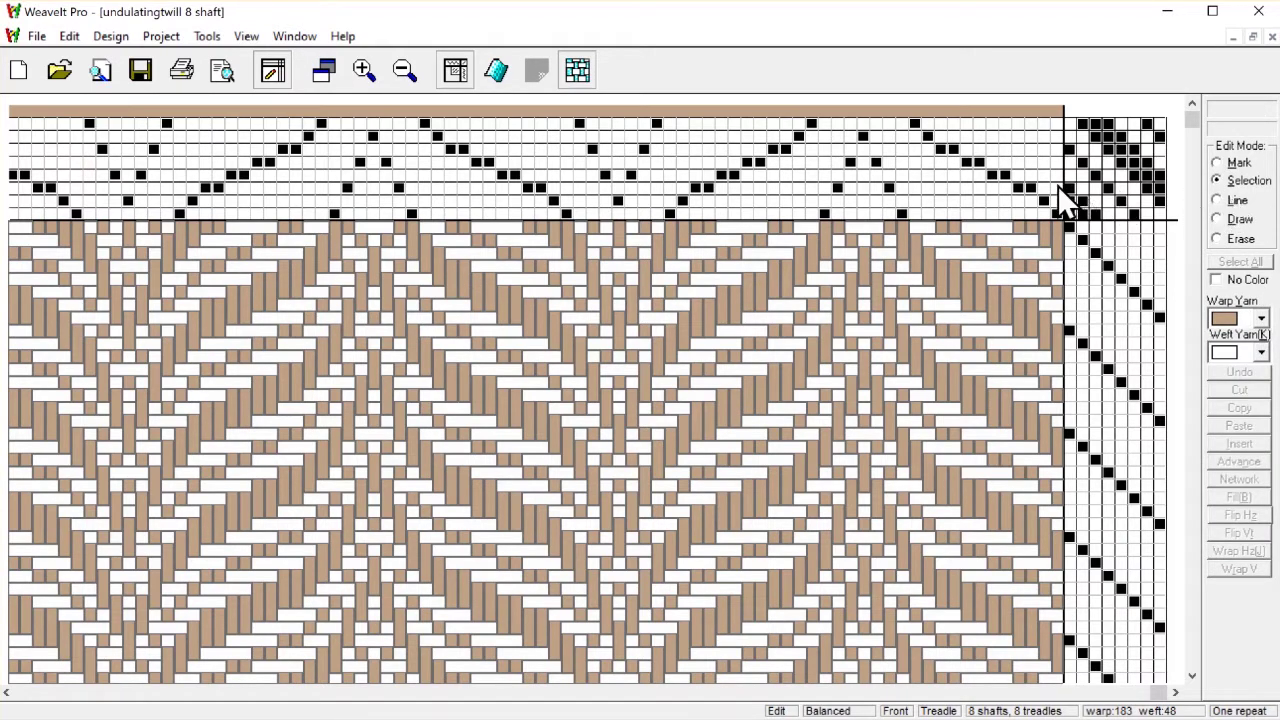
left_click_drag(1058, 190, 917, 198)
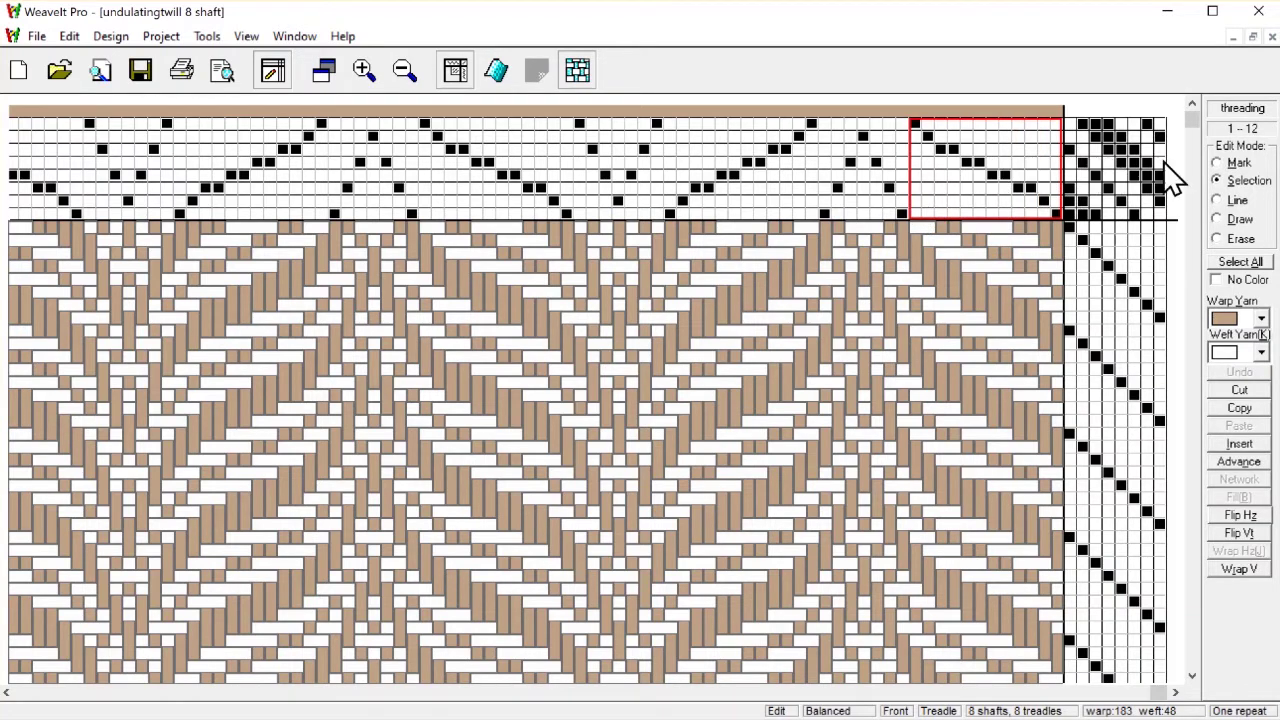
left_click(1261, 319)
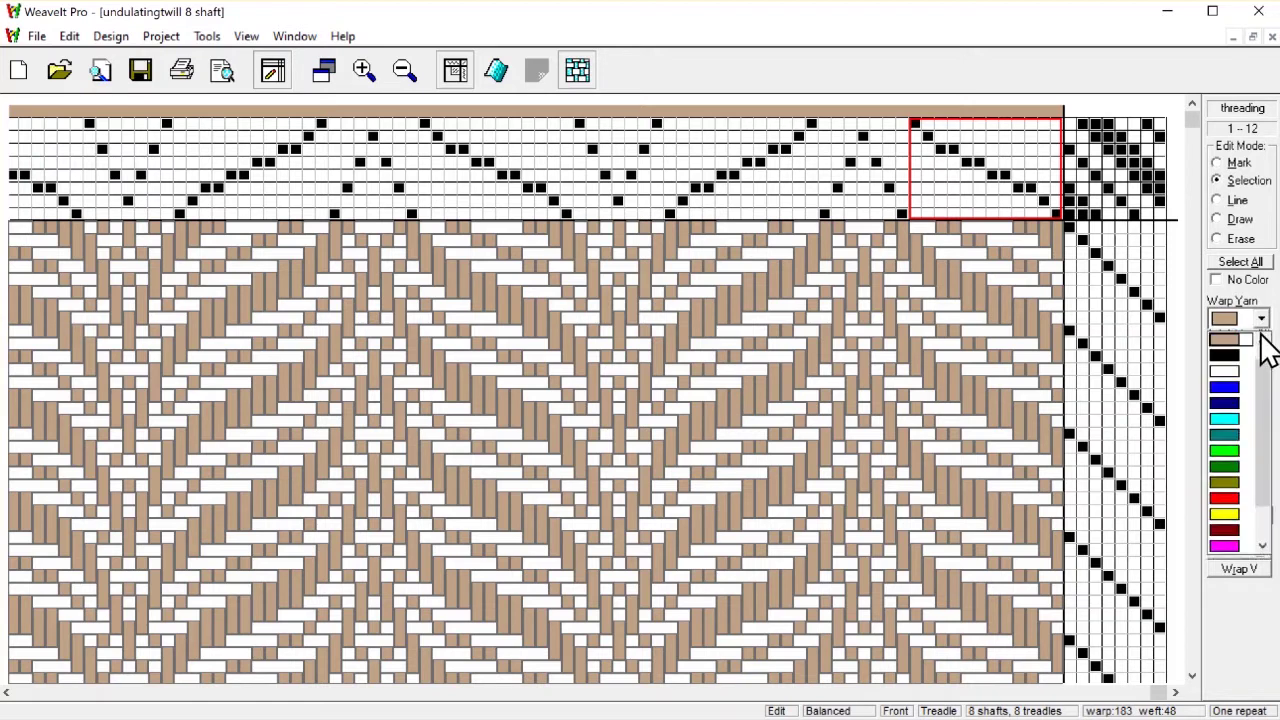
left_click(1226, 514)
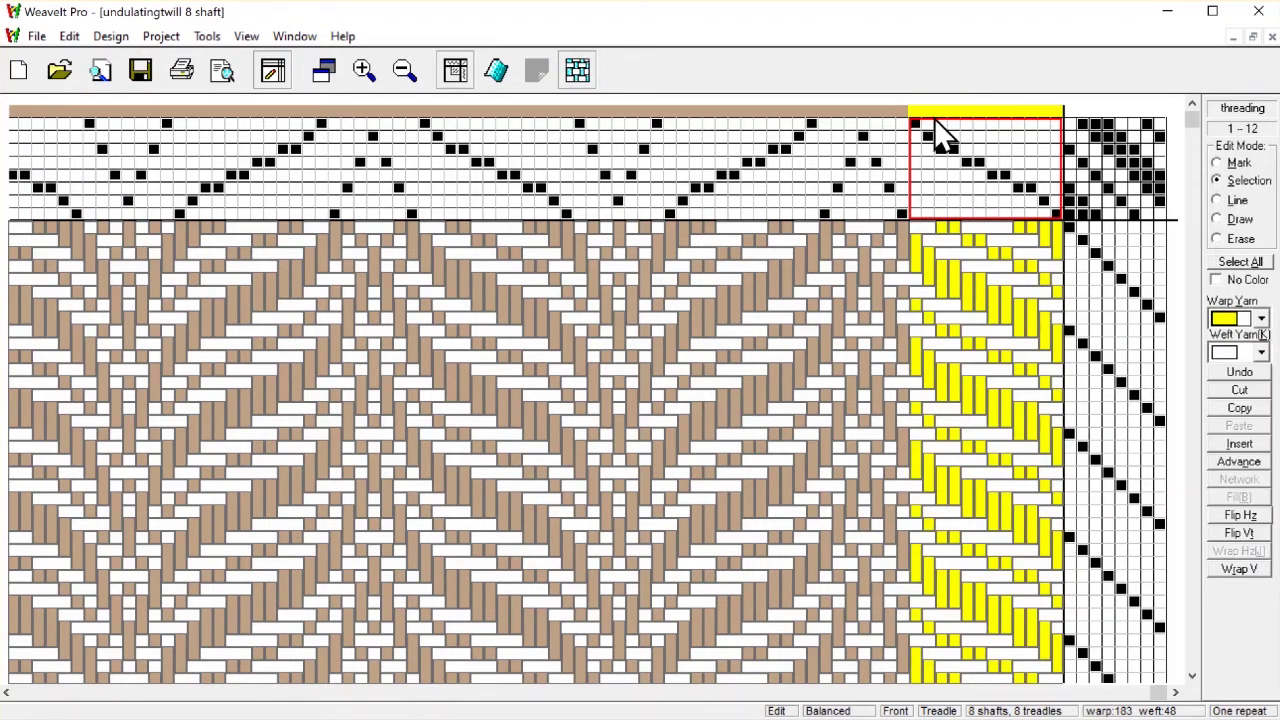
Step: Colour warp threads 20–31 yellow as a second stripe
left_click_drag(815, 165, 675, 180)
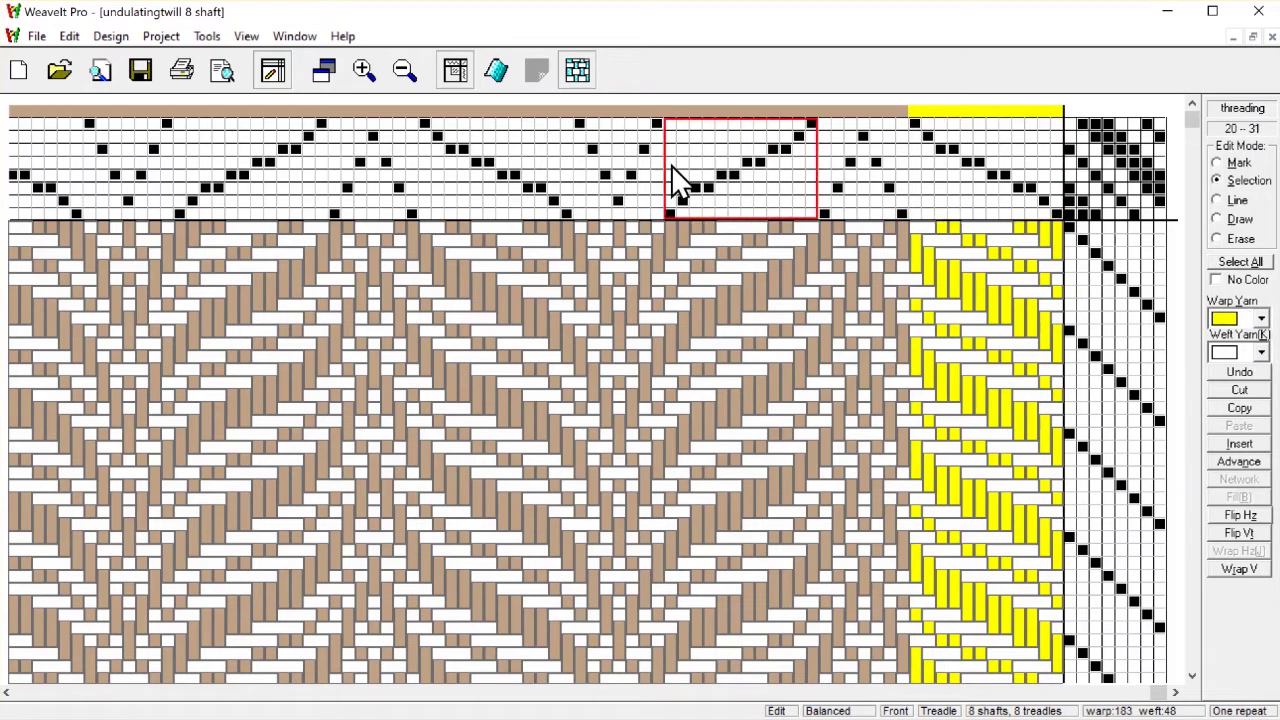
left_click(1262, 322)
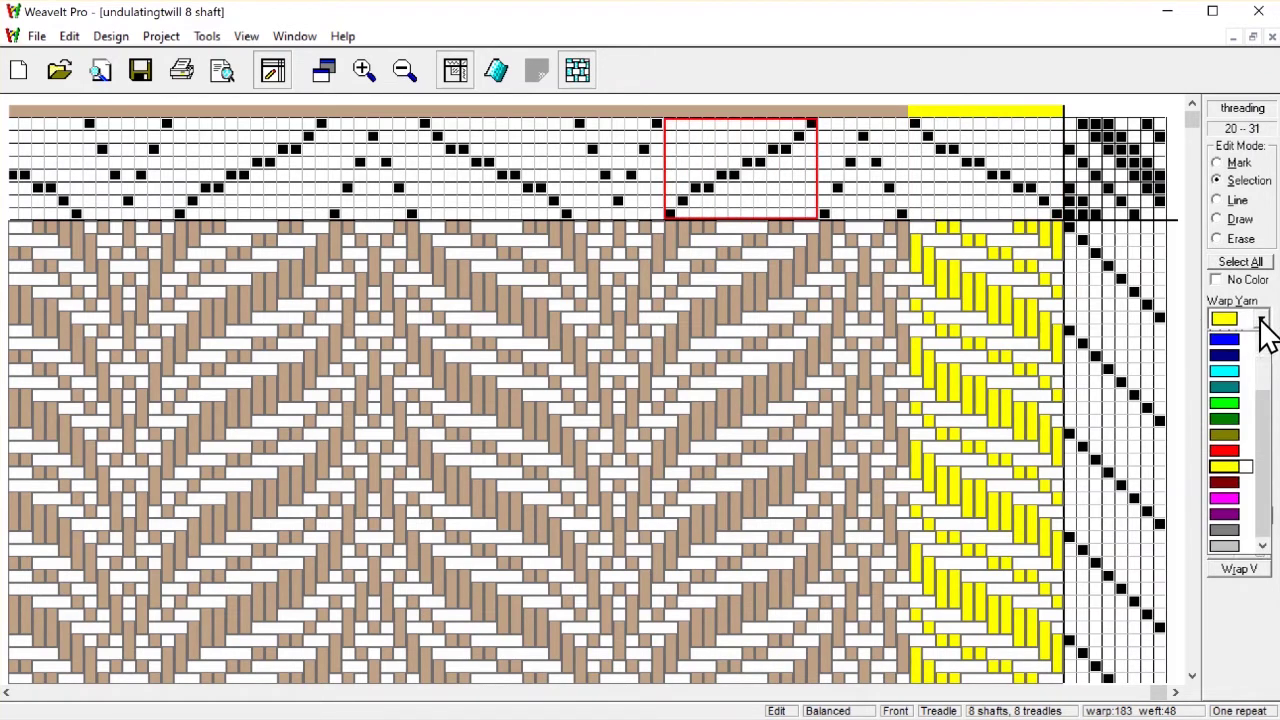
left_click(1238, 479)
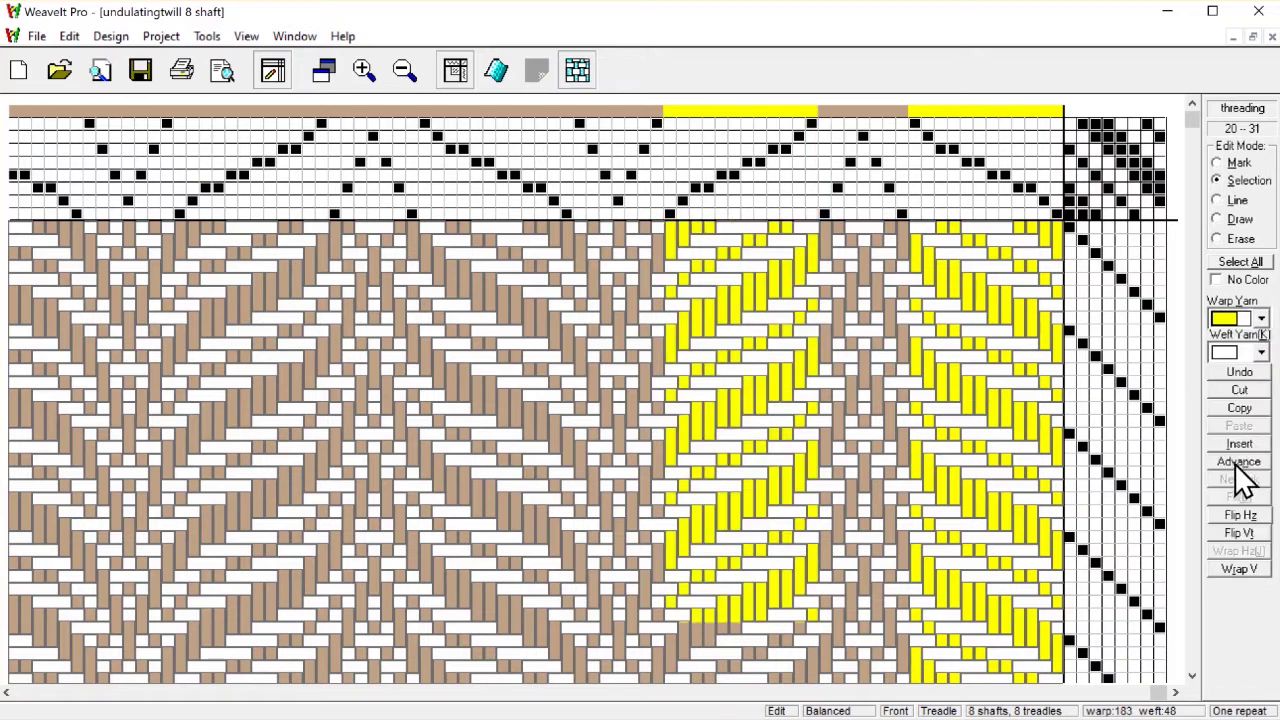
Step: In Mark mode, colour warp threads 13–19 dark green between the yellow stripes
left_click(1215, 164)
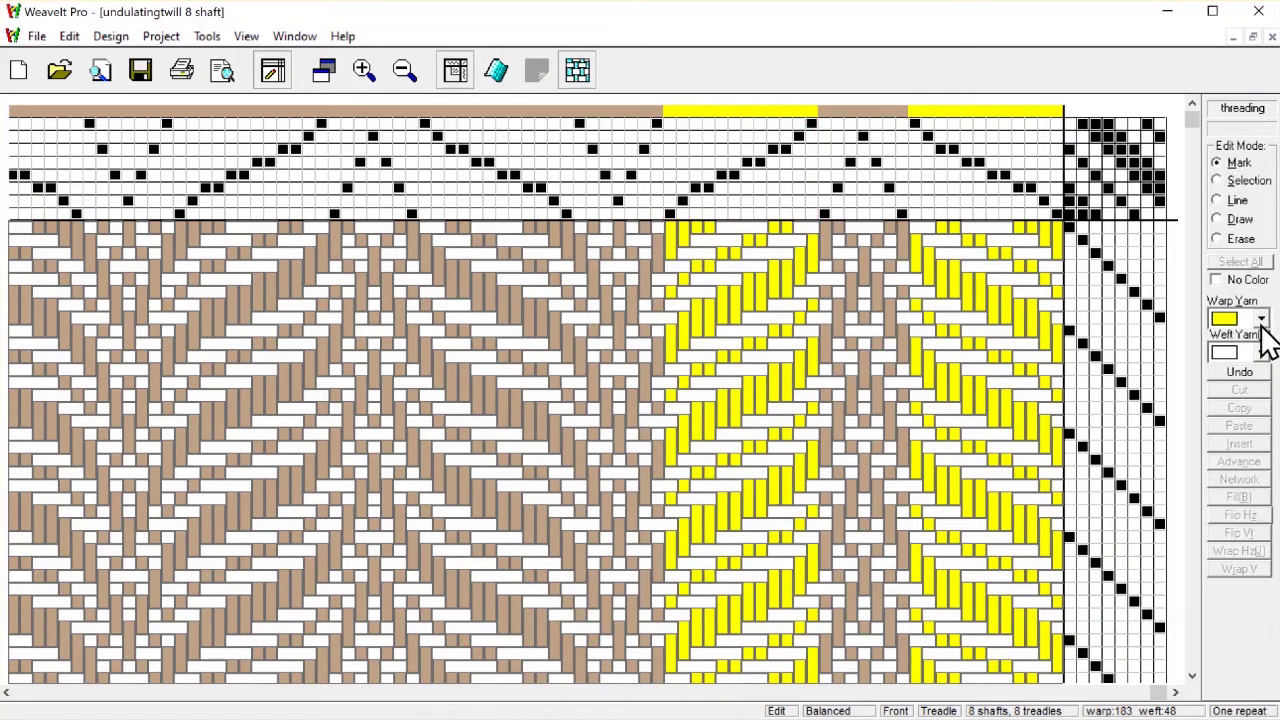
left_click(1261, 320)
scroll(1214, 400, "up", 1)
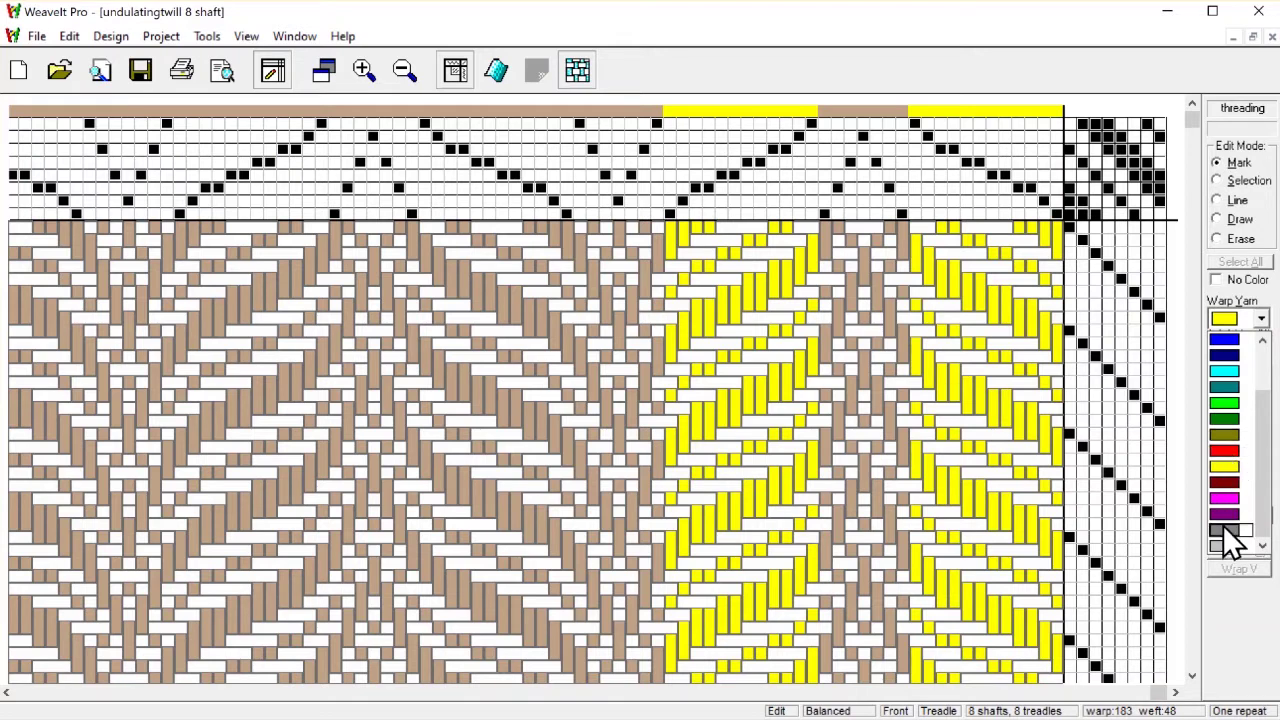
left_click(1224, 420)
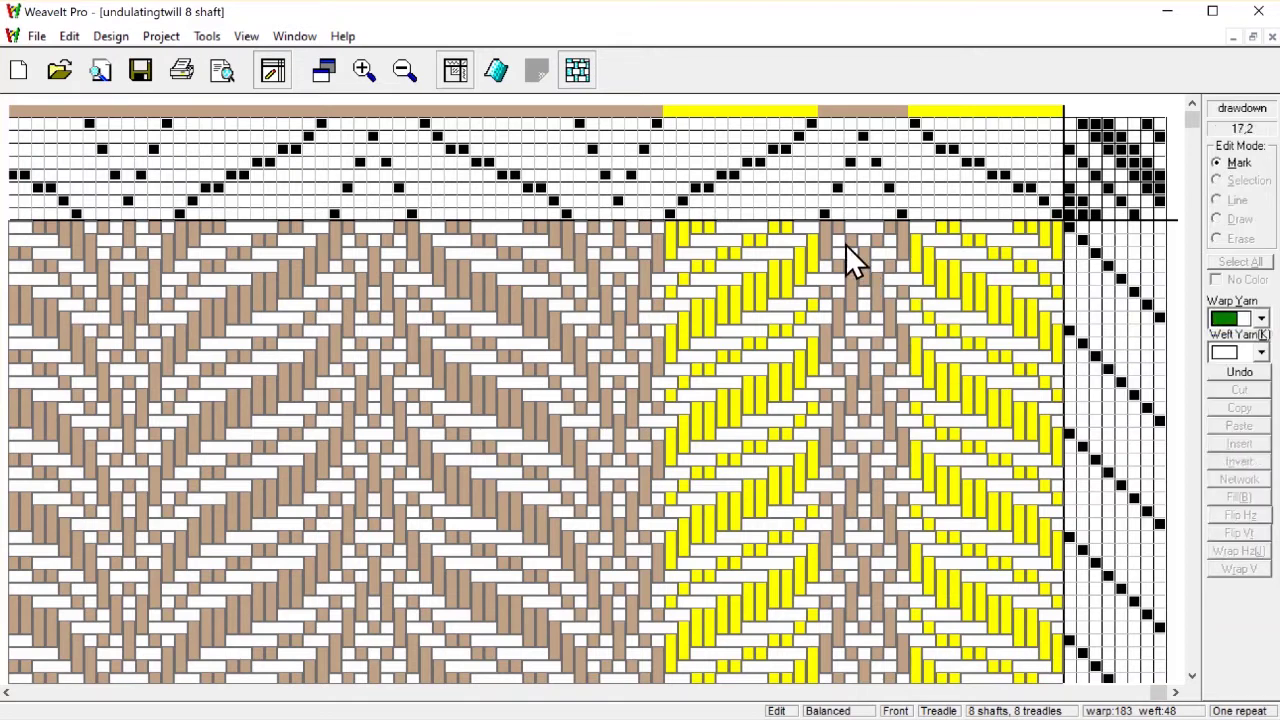
left_click(901, 111)
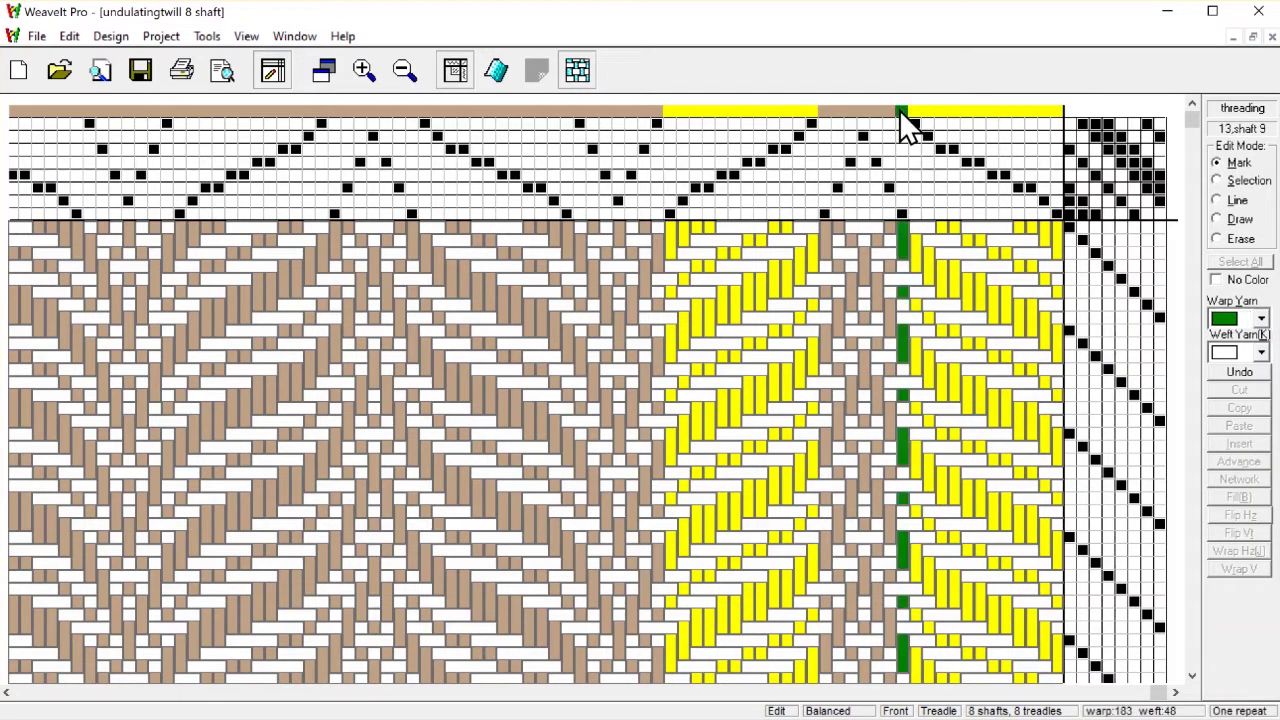
left_click(887, 111)
left_click(862, 111)
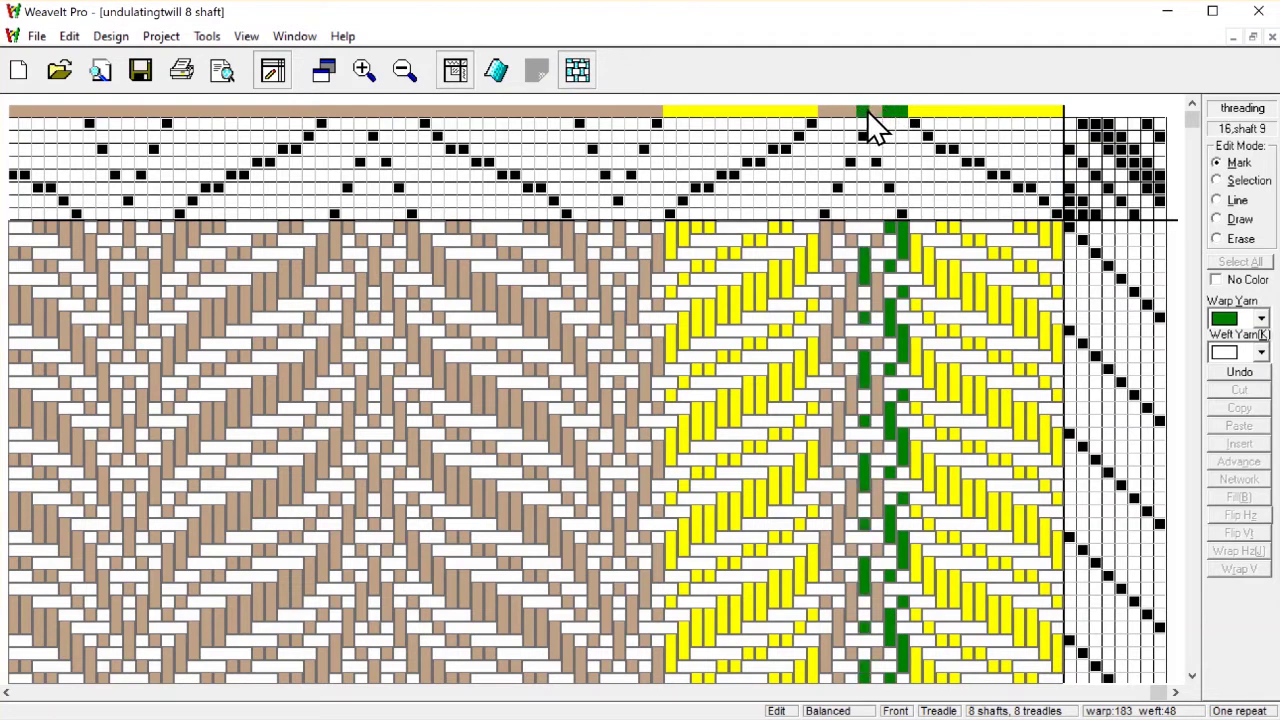
left_click(876, 111)
left_click(849, 111)
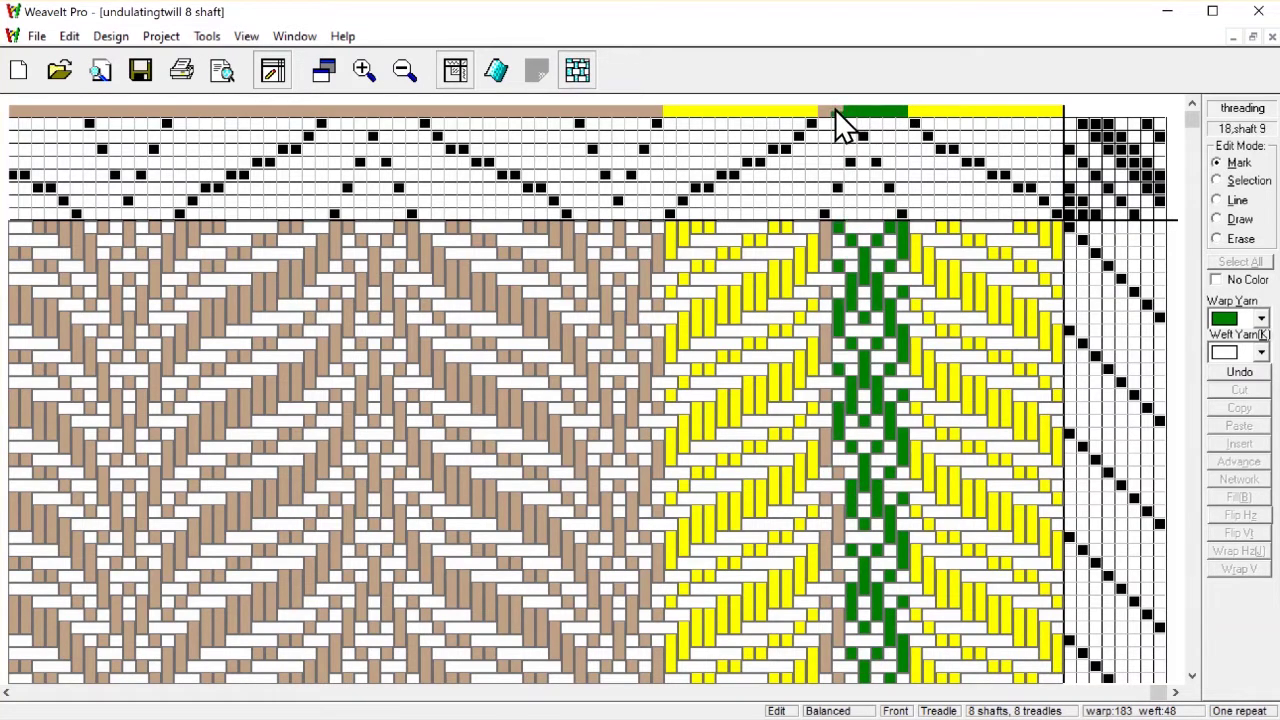
left_click(836, 111)
left_click(824, 111)
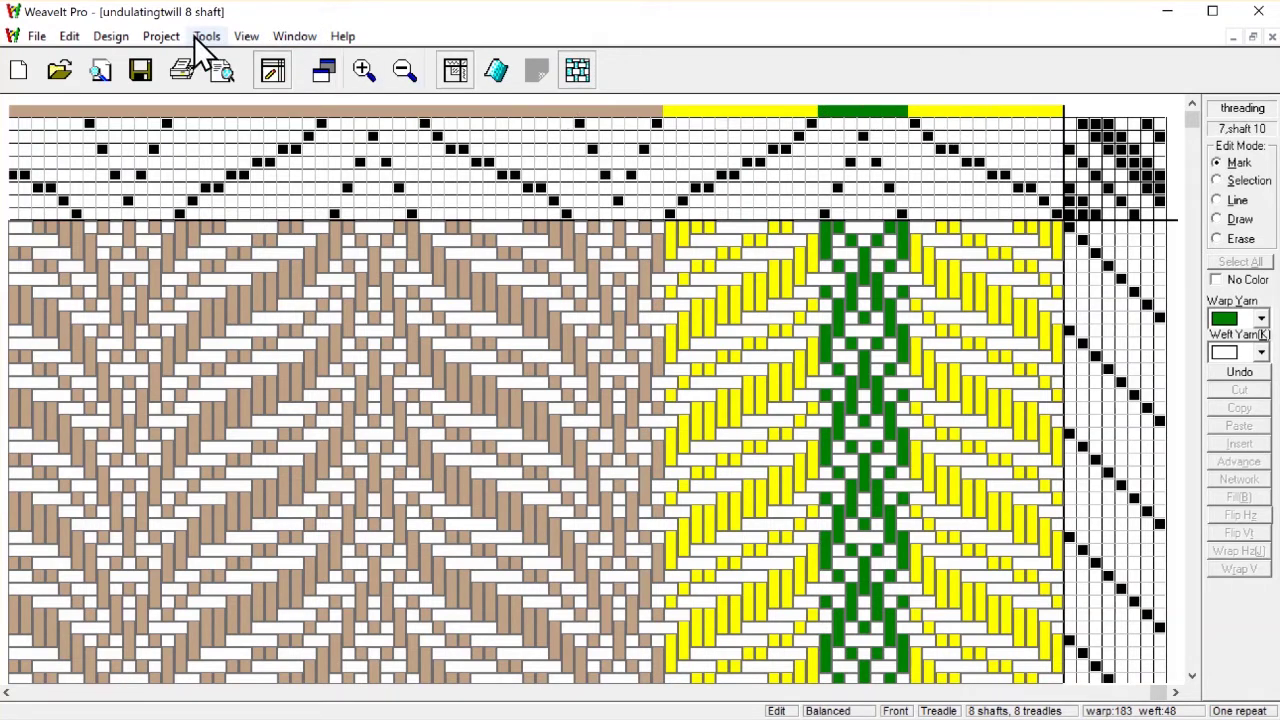
Step: In Project > Yarn Selection, replace the dark green yarn with bright green and confirm
left_click(169, 38)
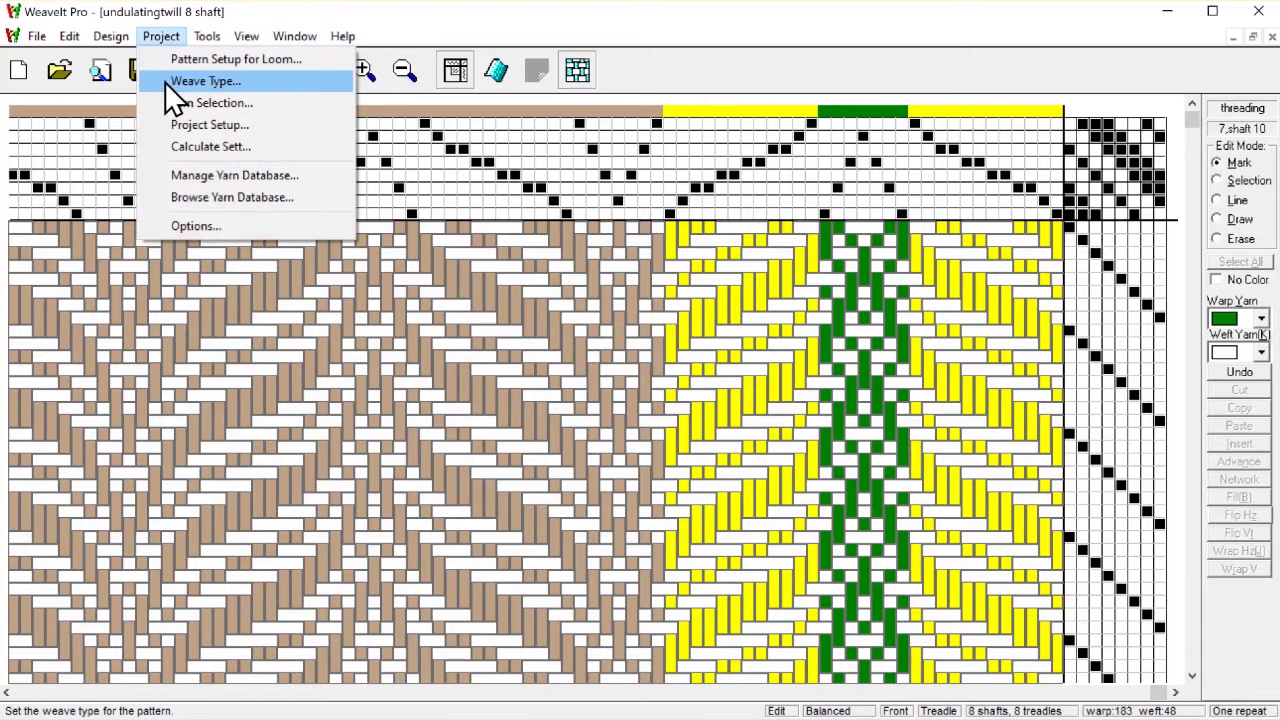
left_click(172, 101)
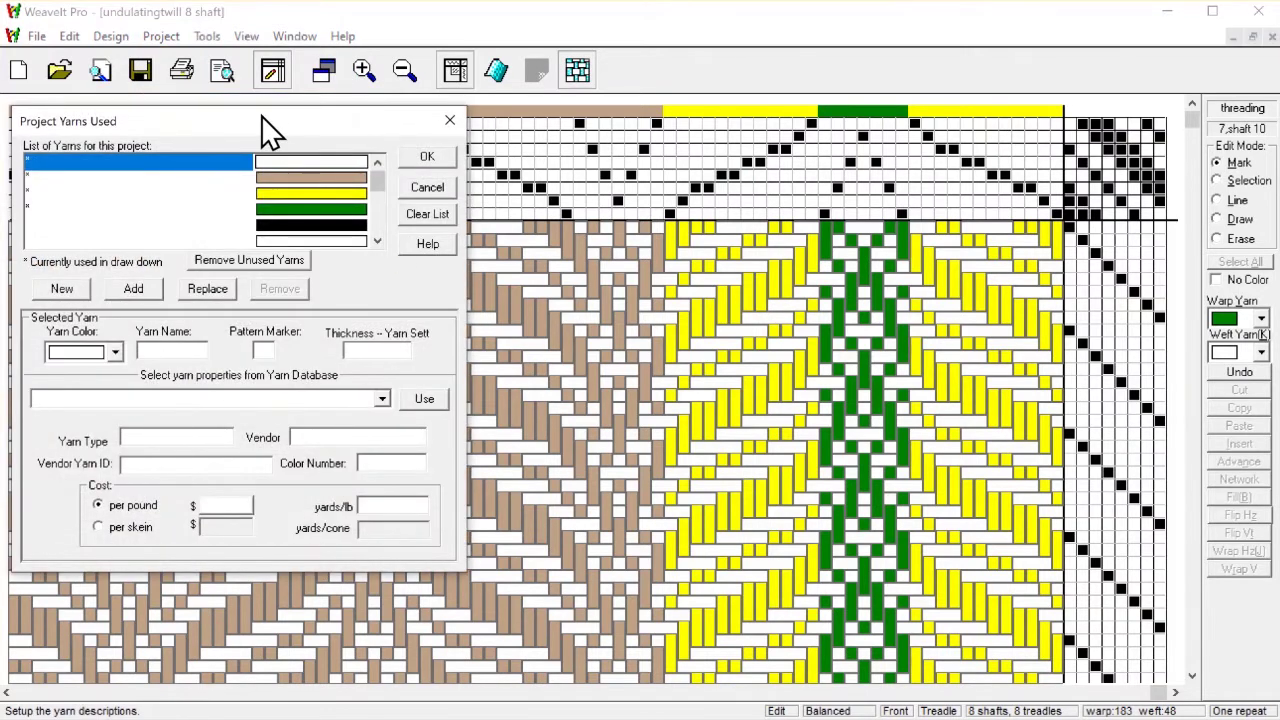
left_click_drag(262, 117, 575, 132)
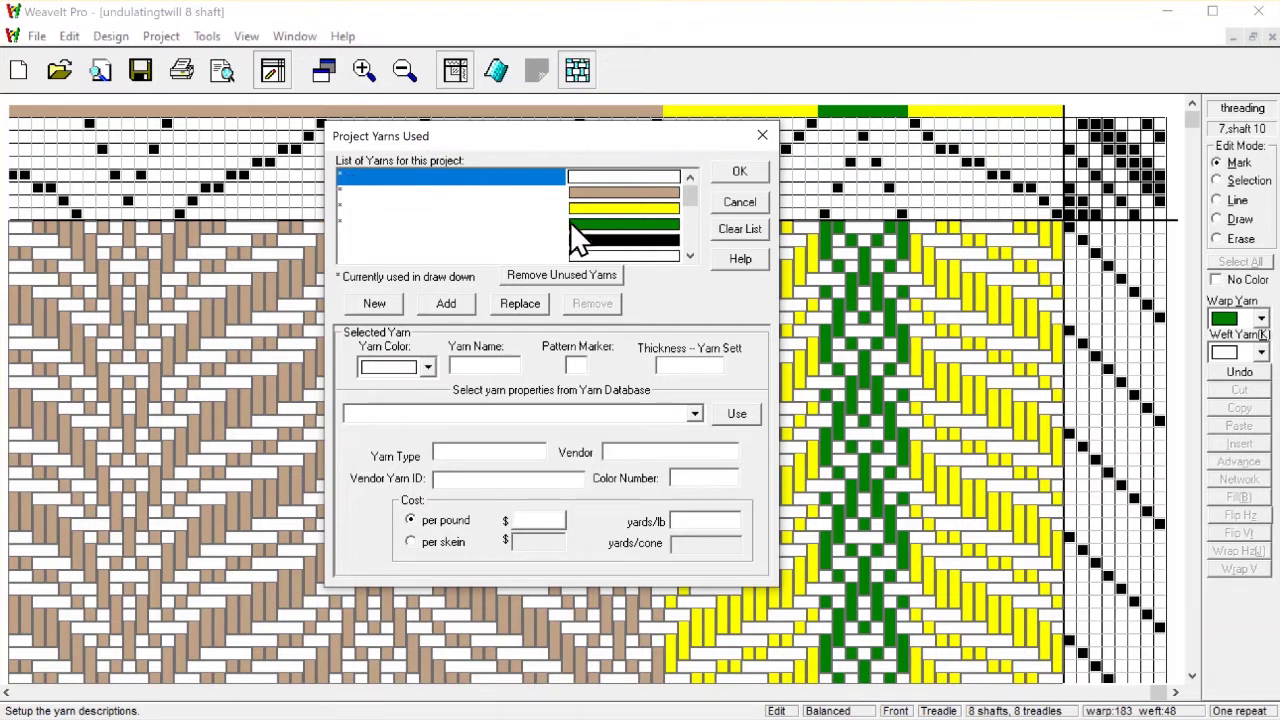
left_click(603, 224)
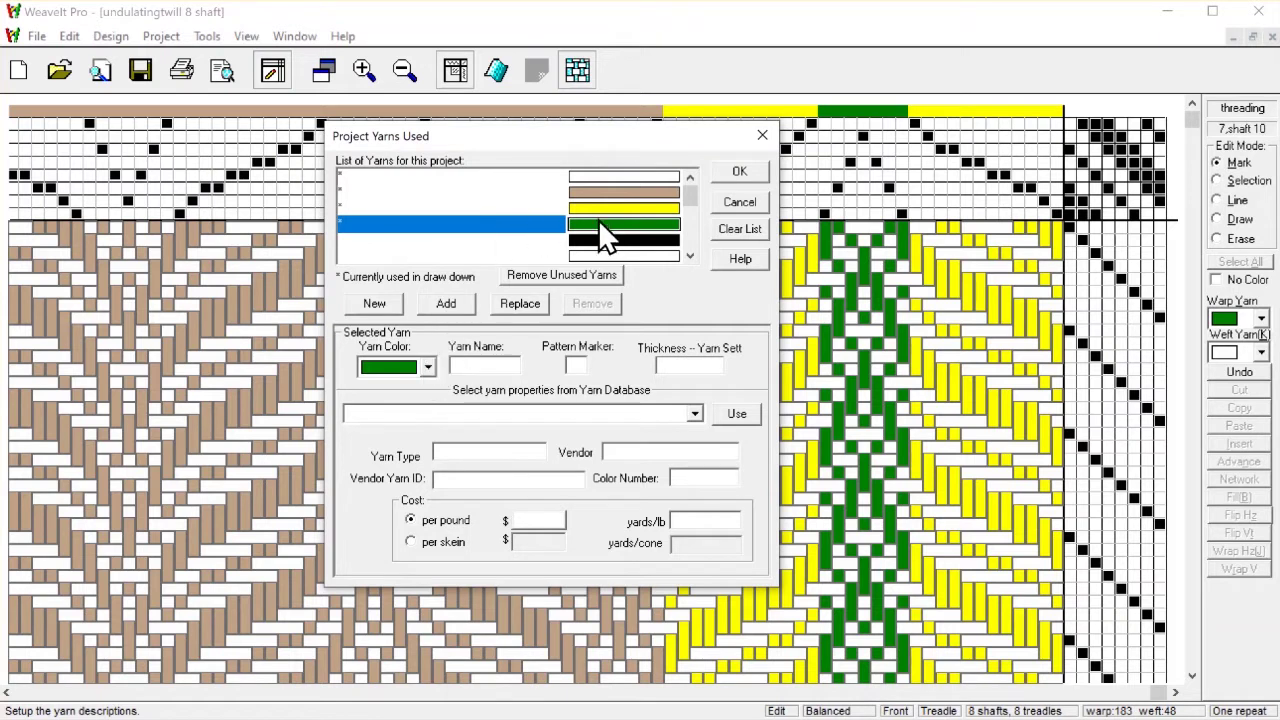
left_click(426, 367)
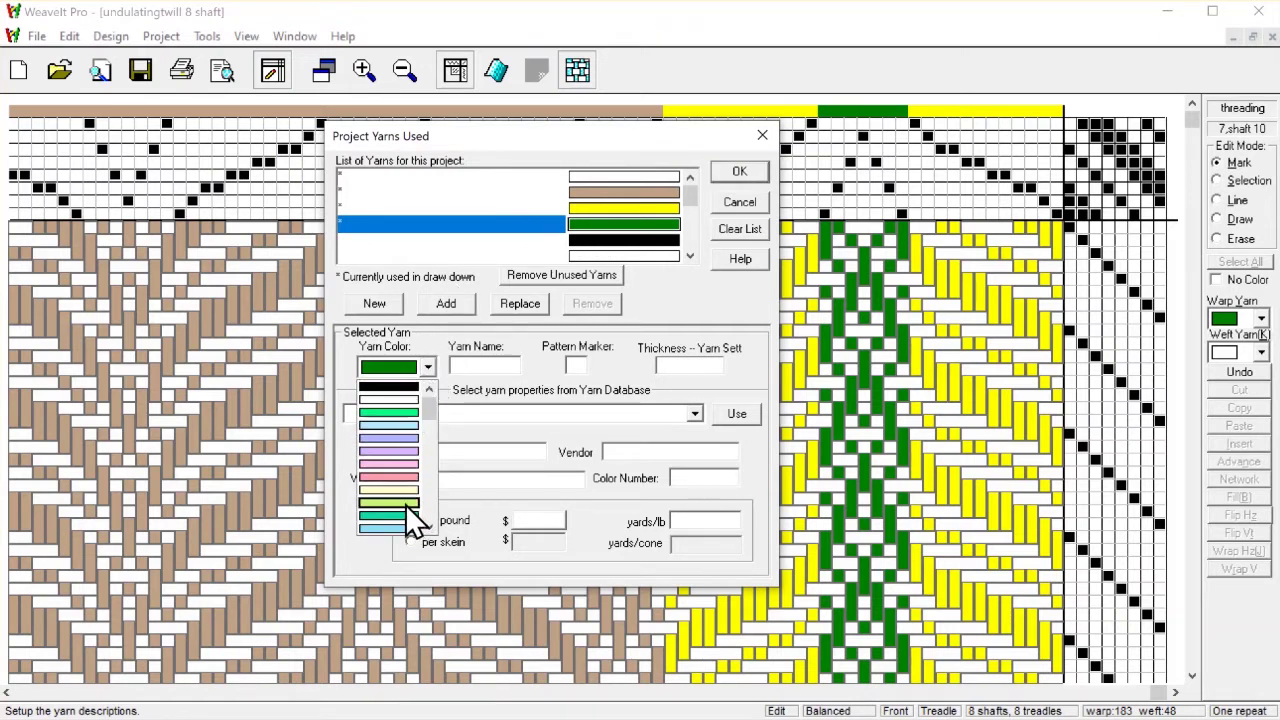
left_click(387, 414)
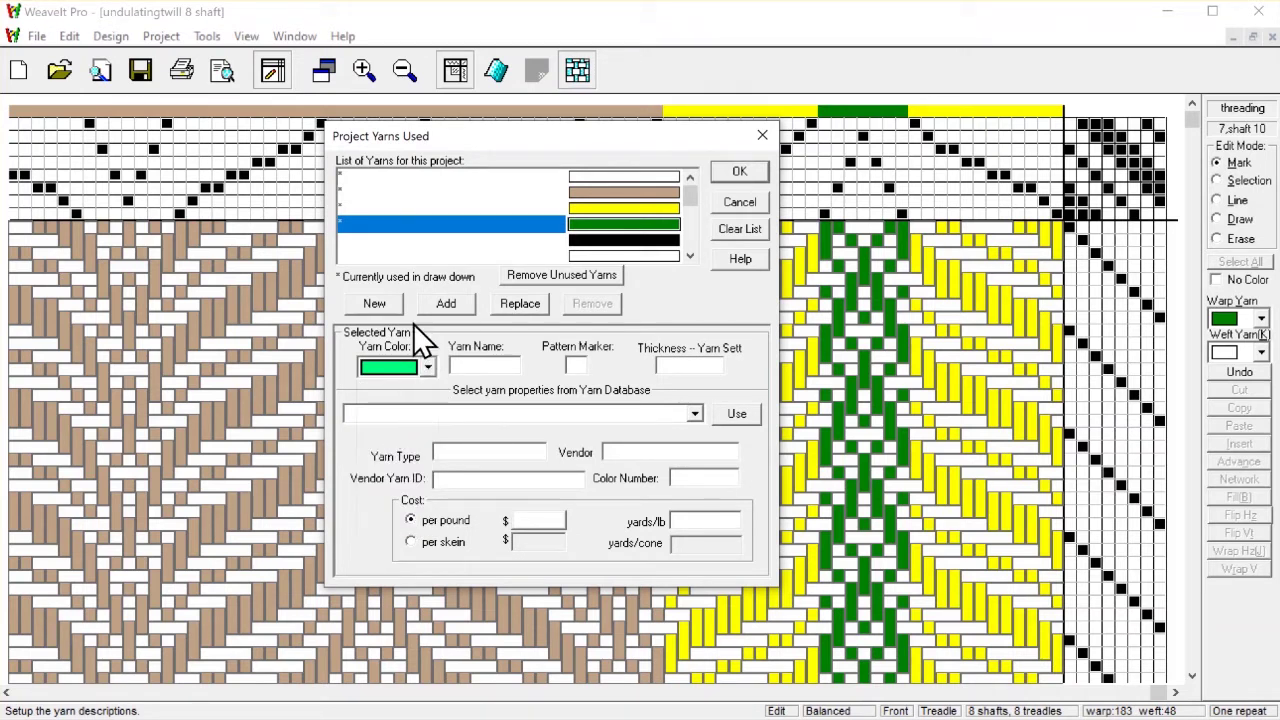
left_click(511, 302)
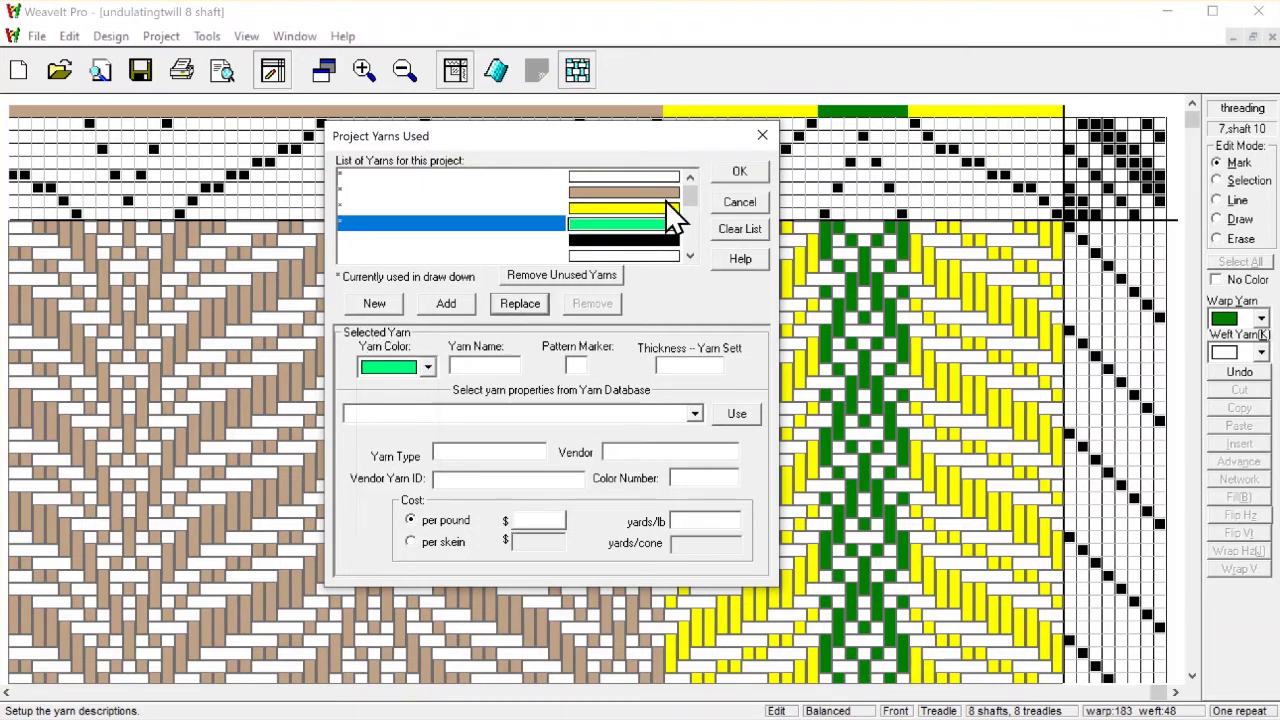
left_click(738, 173)
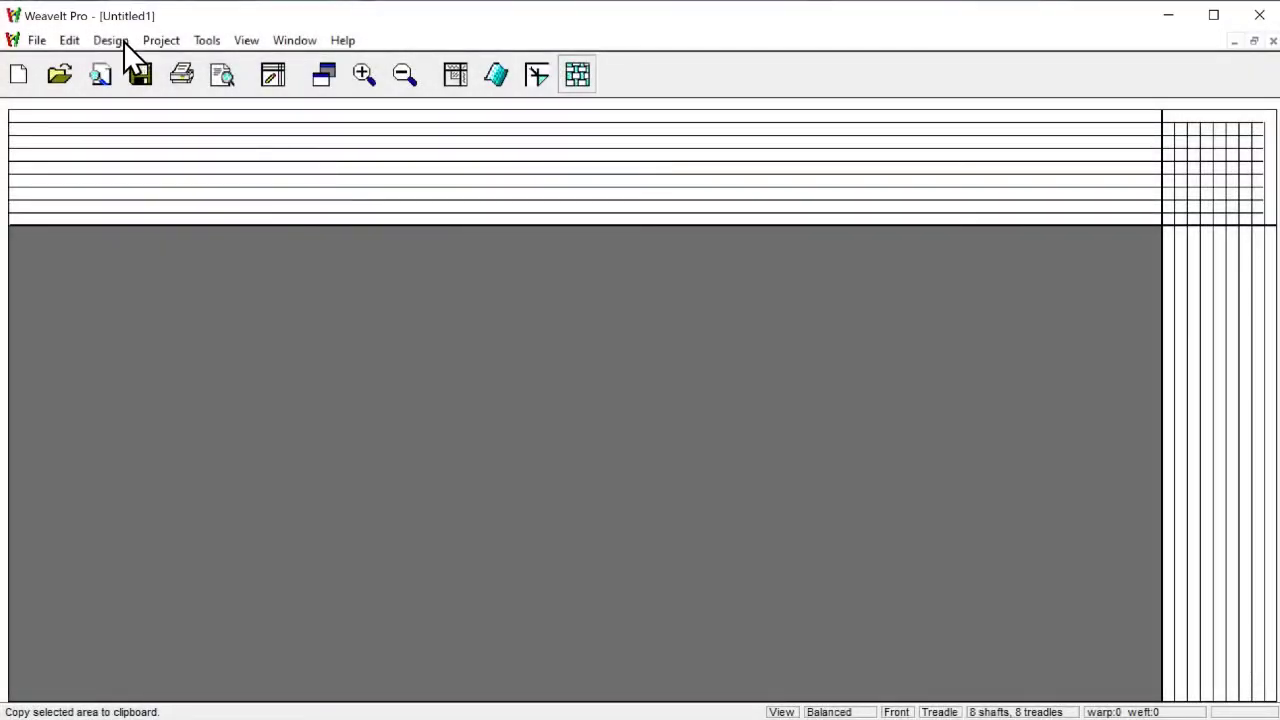
Step: Open the RAINBOW.CLR custom colours palette and mix a turquoise of RGB 79, 226, 226
left_click(122, 41)
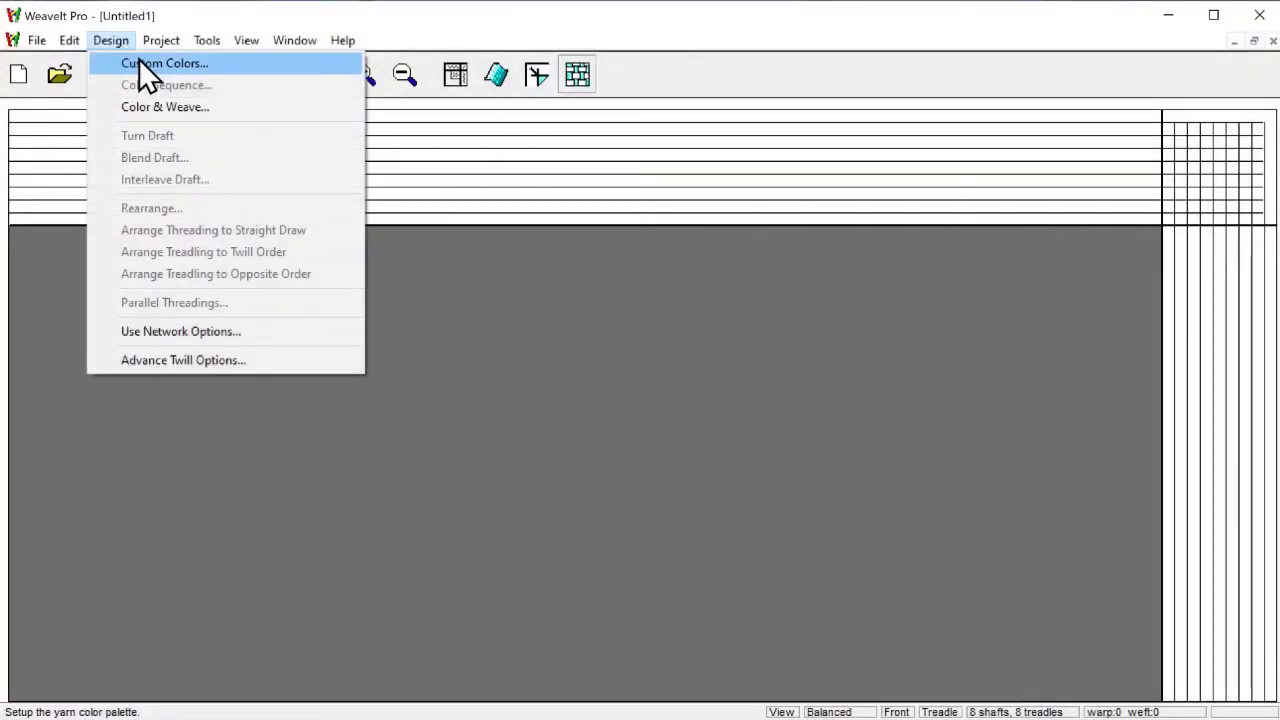
left_click(139, 62)
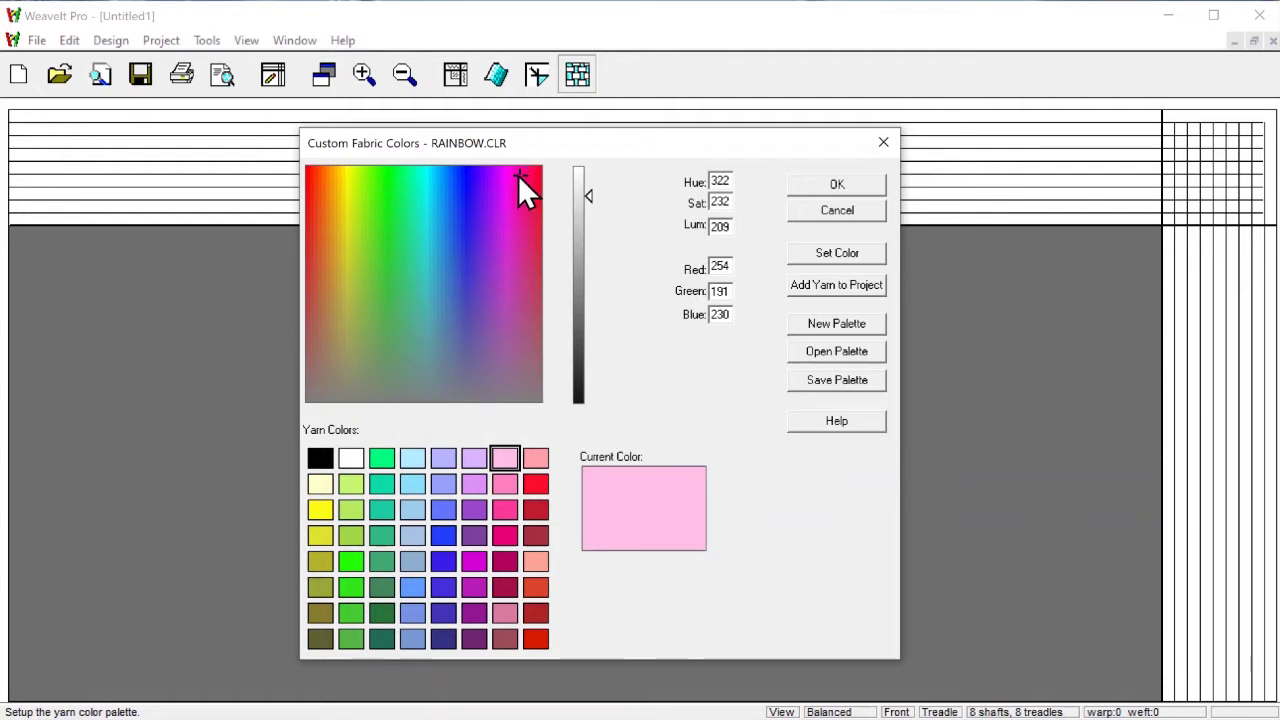
left_click_drag(517, 176, 549, 174)
left_click_drag(547, 243, 426, 236)
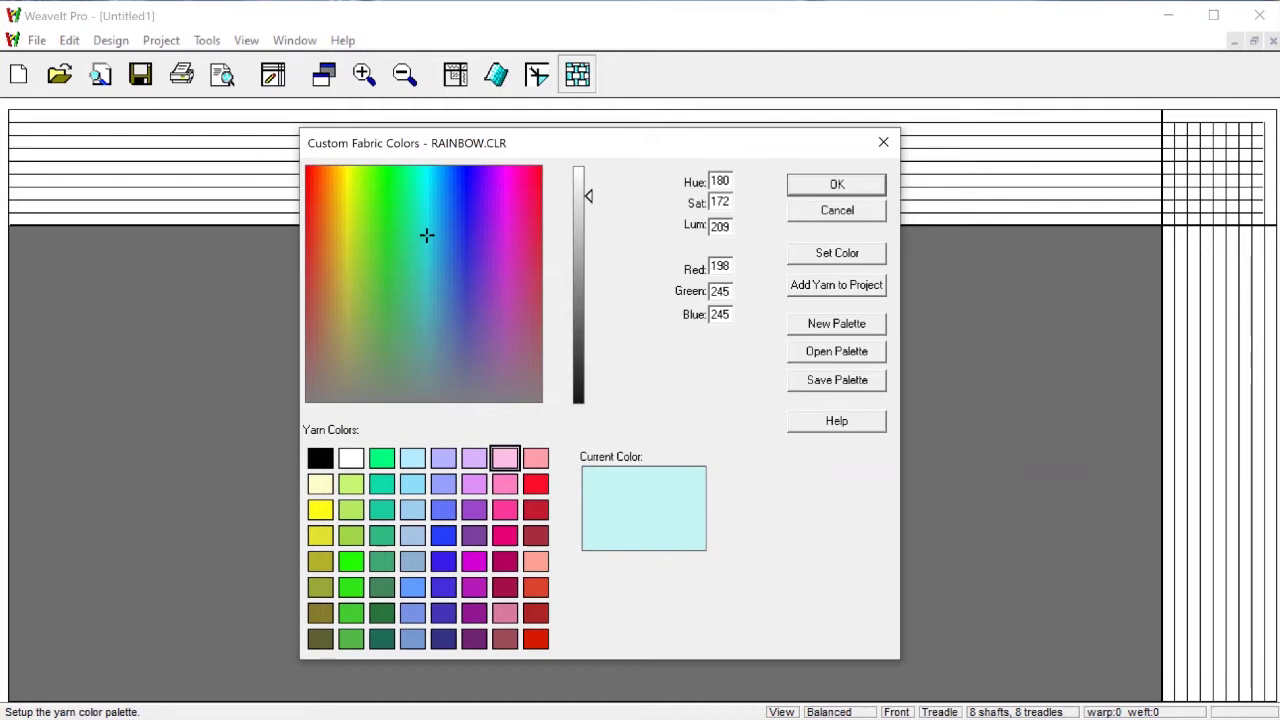
left_click_drag(590, 195, 588, 262)
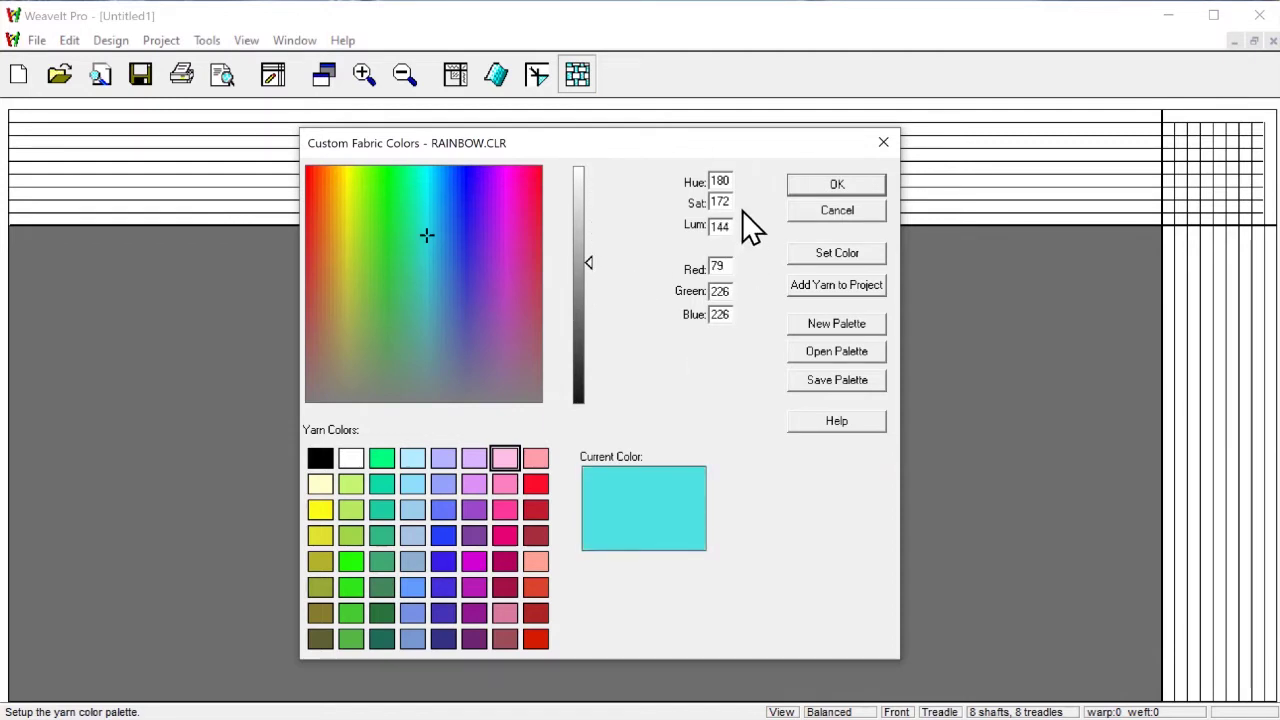
left_click(727, 267)
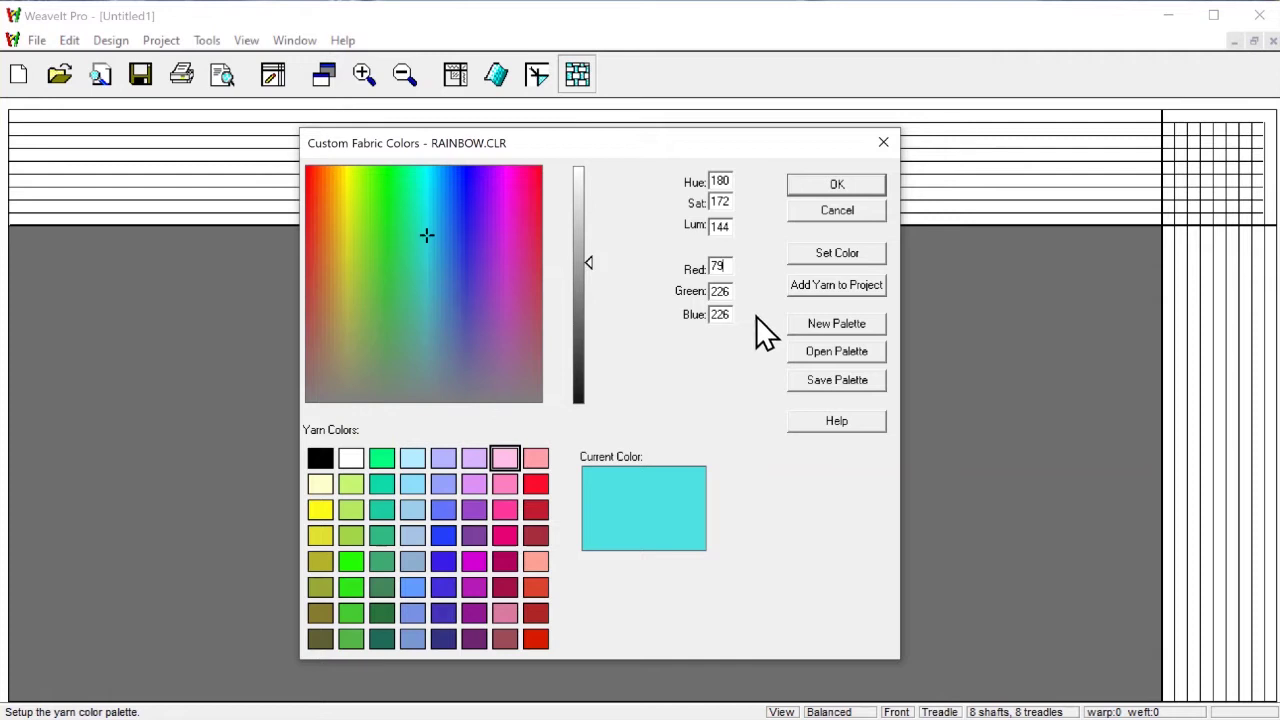
Step: Set Red, Green and Blue to 0 so the mixed colour becomes black
double_click(724, 266)
type("0")
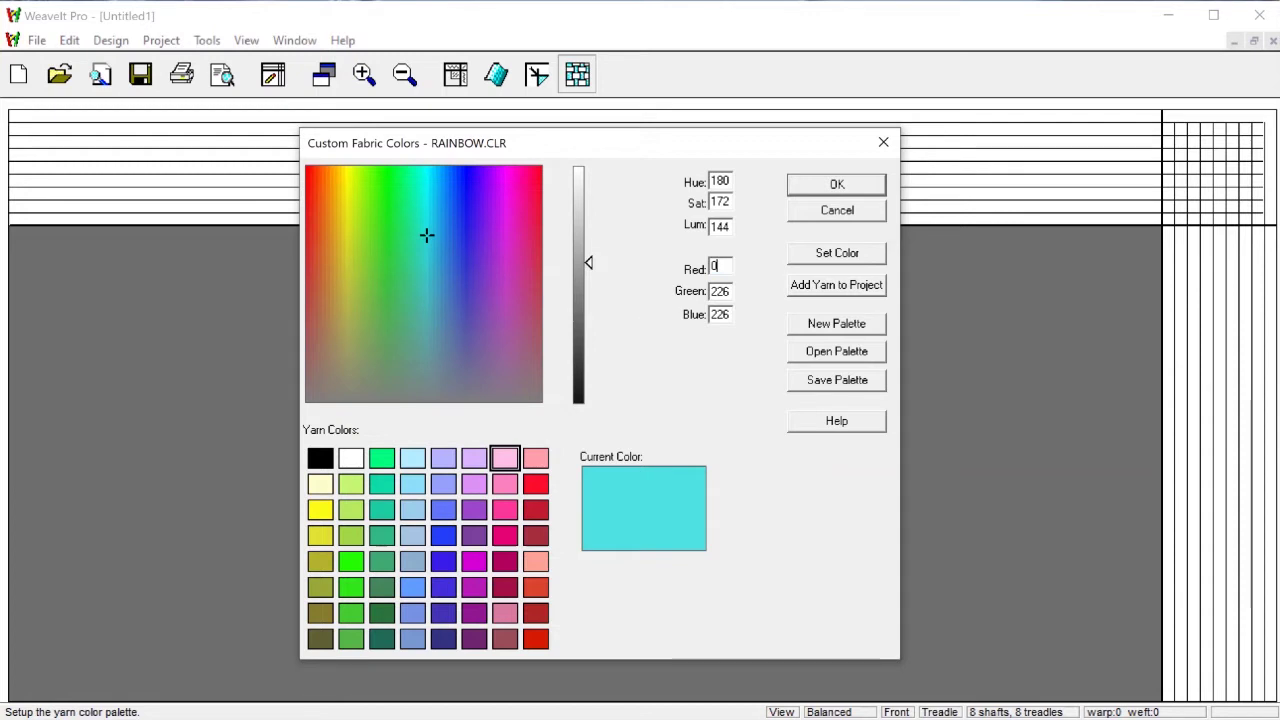
left_click(731, 292)
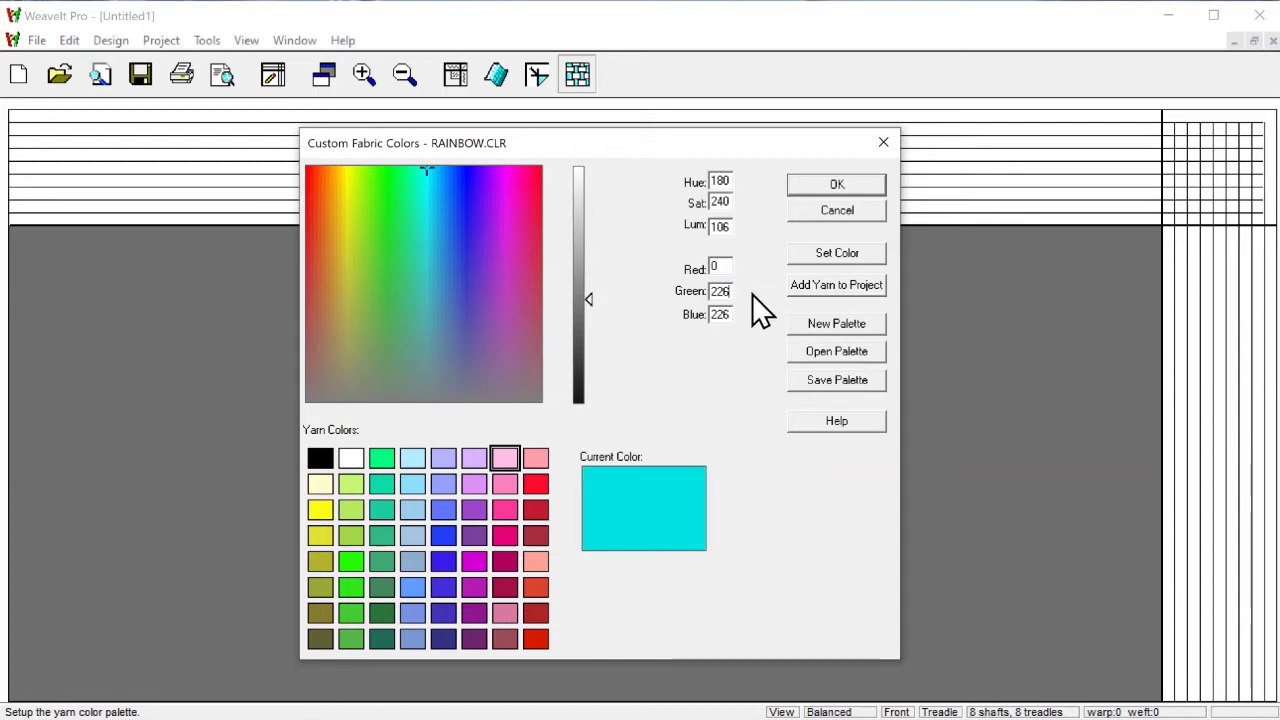
key("BackSpace")
type("0")
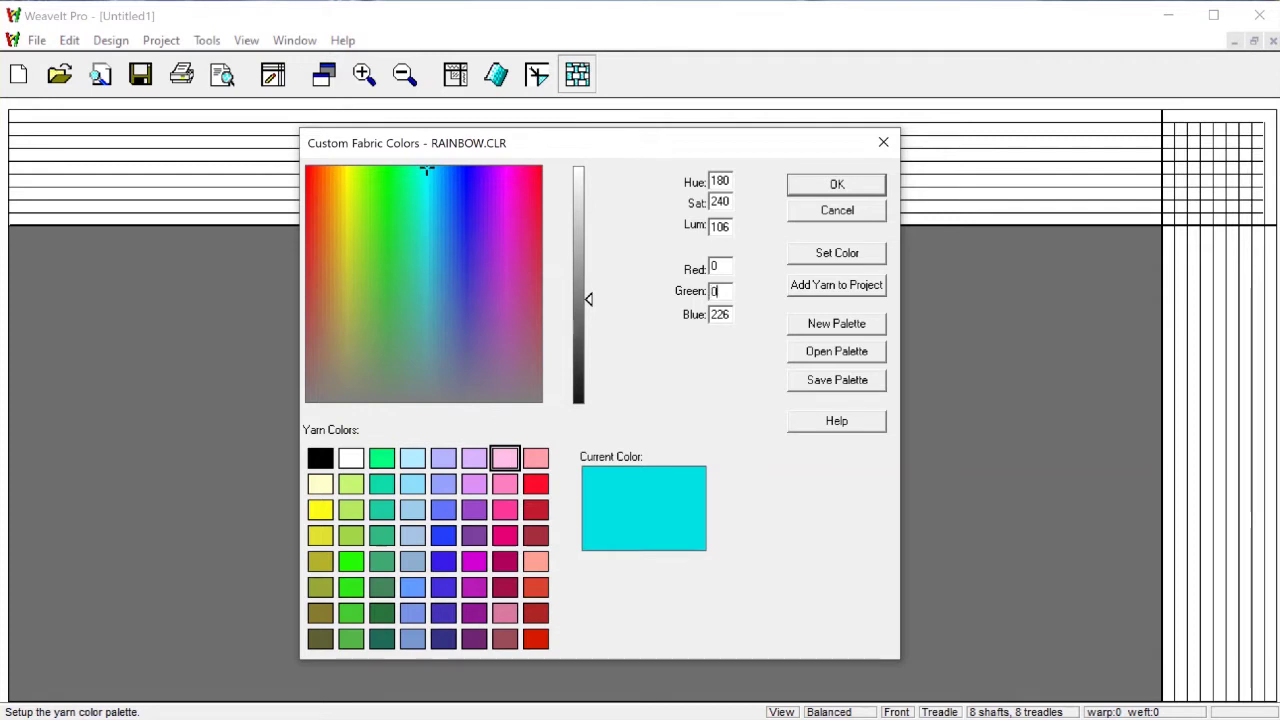
left_click(720, 314)
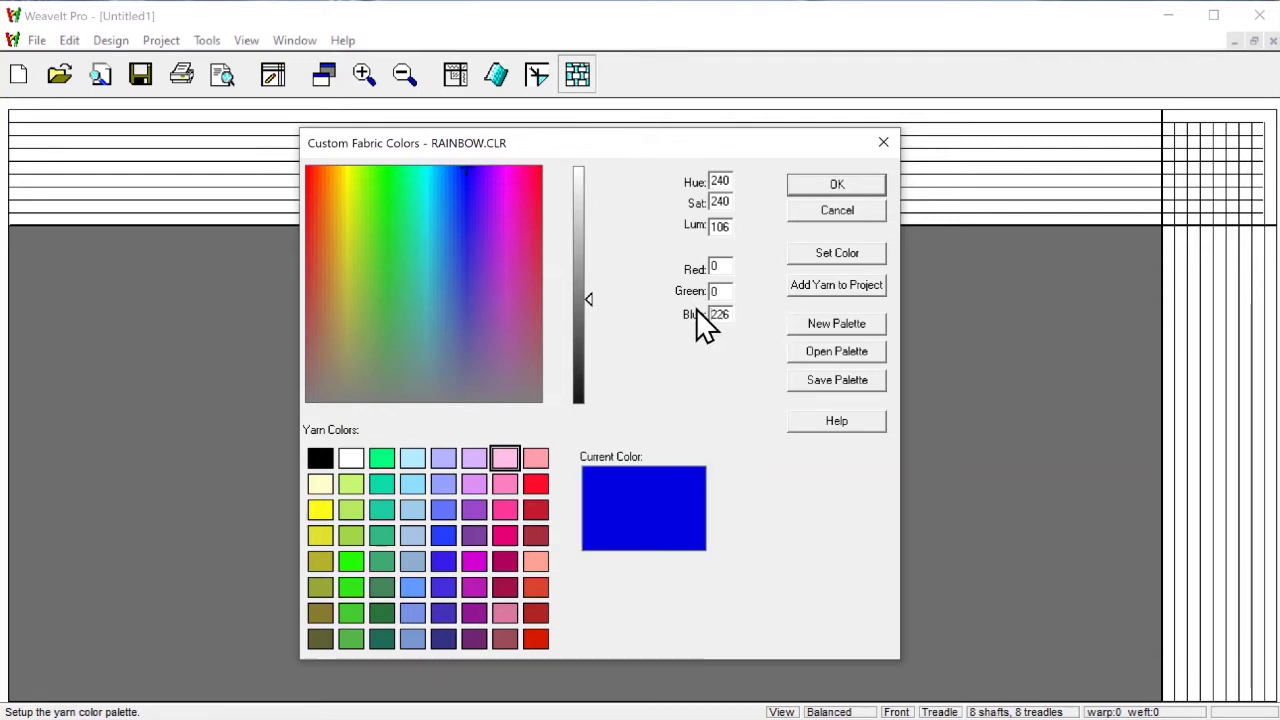
key("BackSpace")
key("BackSpace")
type("0")
key("Tab")
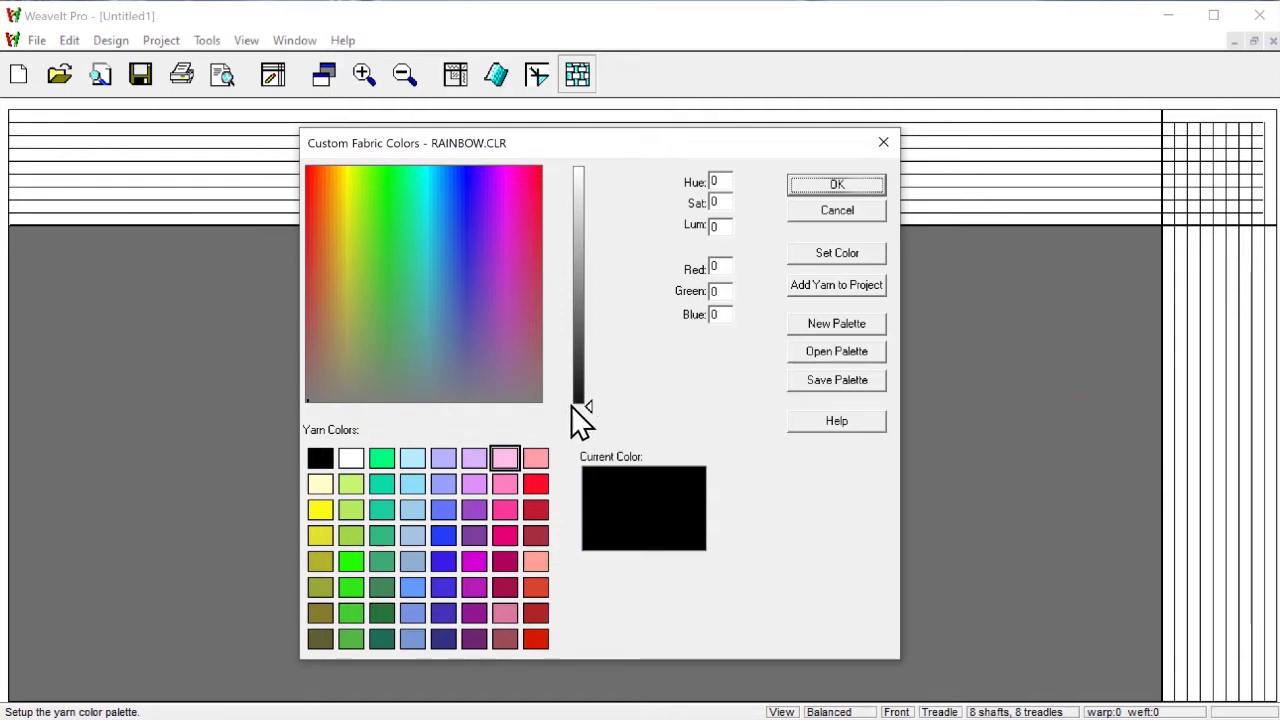
Step: Try greys, pink and purple, ending on a sky blue of RGB 81, 169, 207
left_click_drag(591, 407, 590, 232)
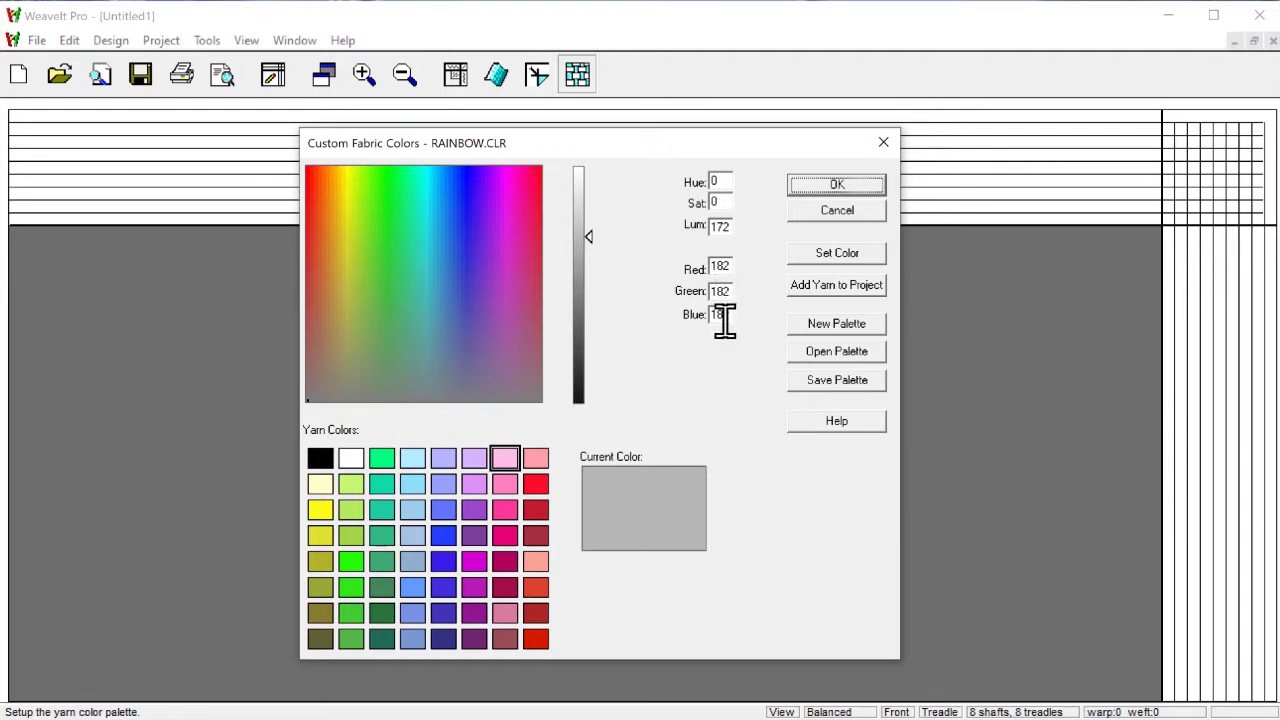
left_click_drag(590, 236, 590, 168)
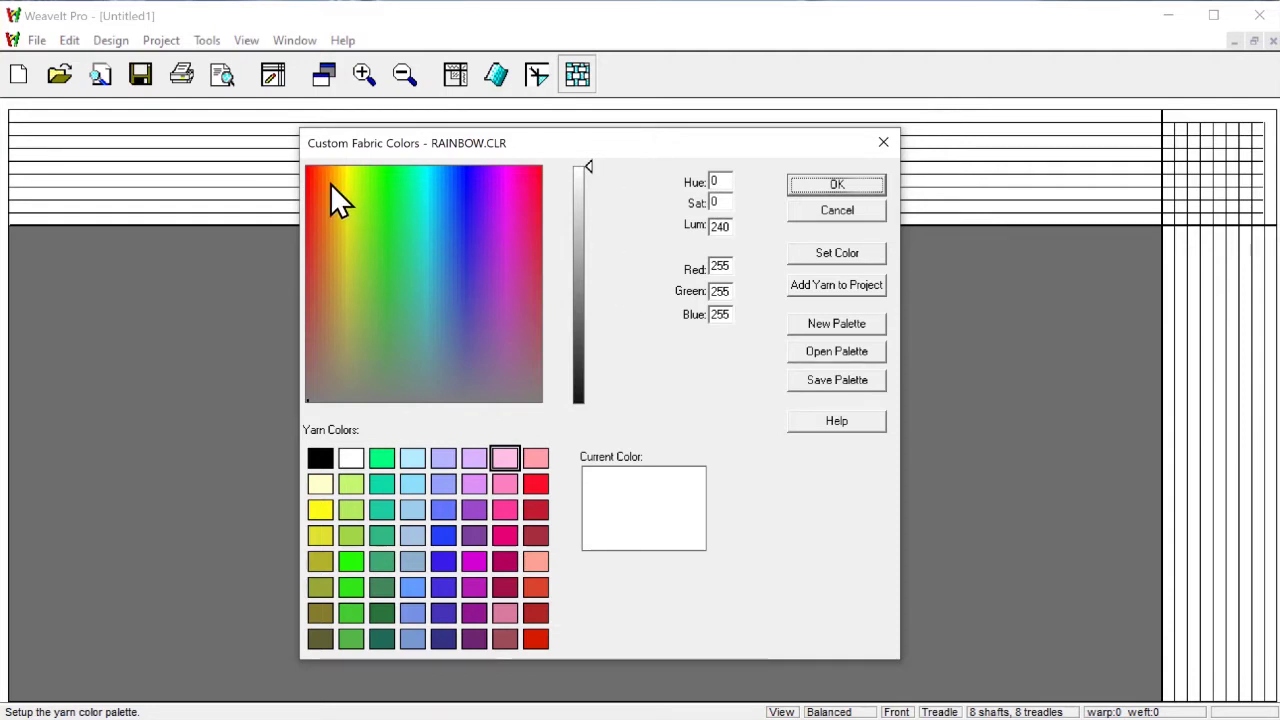
left_click_drag(331, 185, 522, 179)
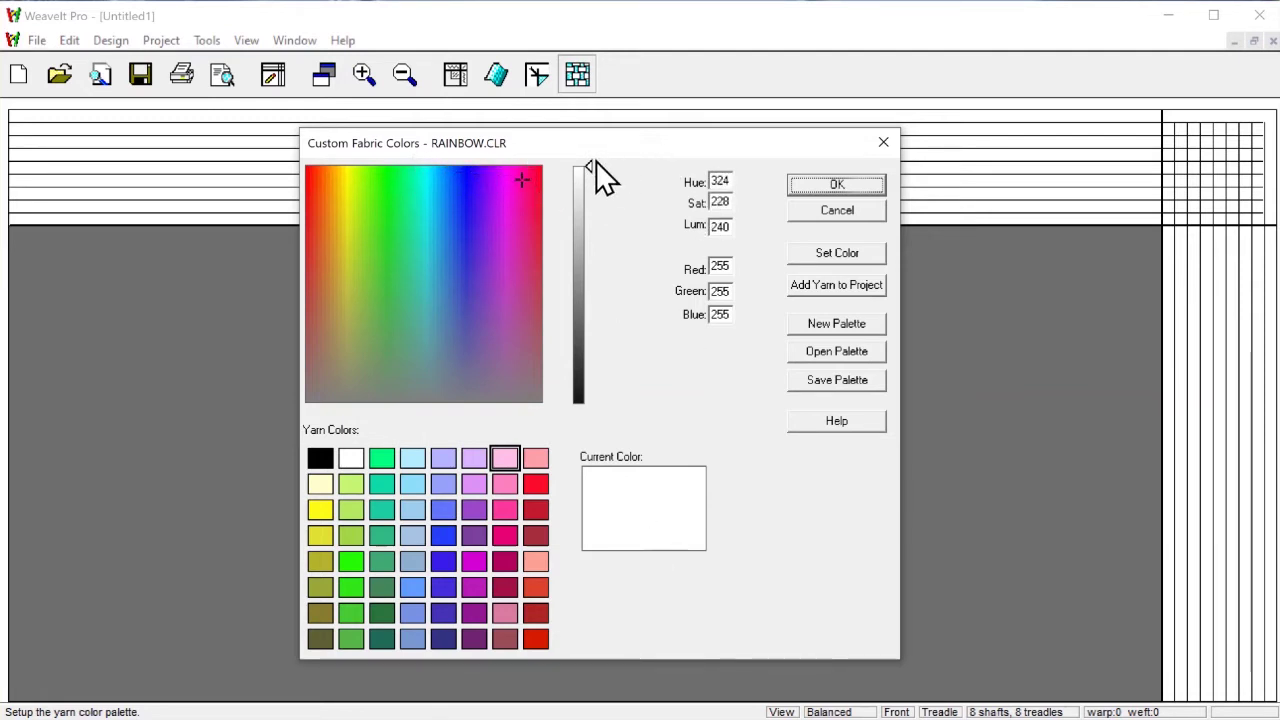
left_click_drag(588, 167, 588, 271)
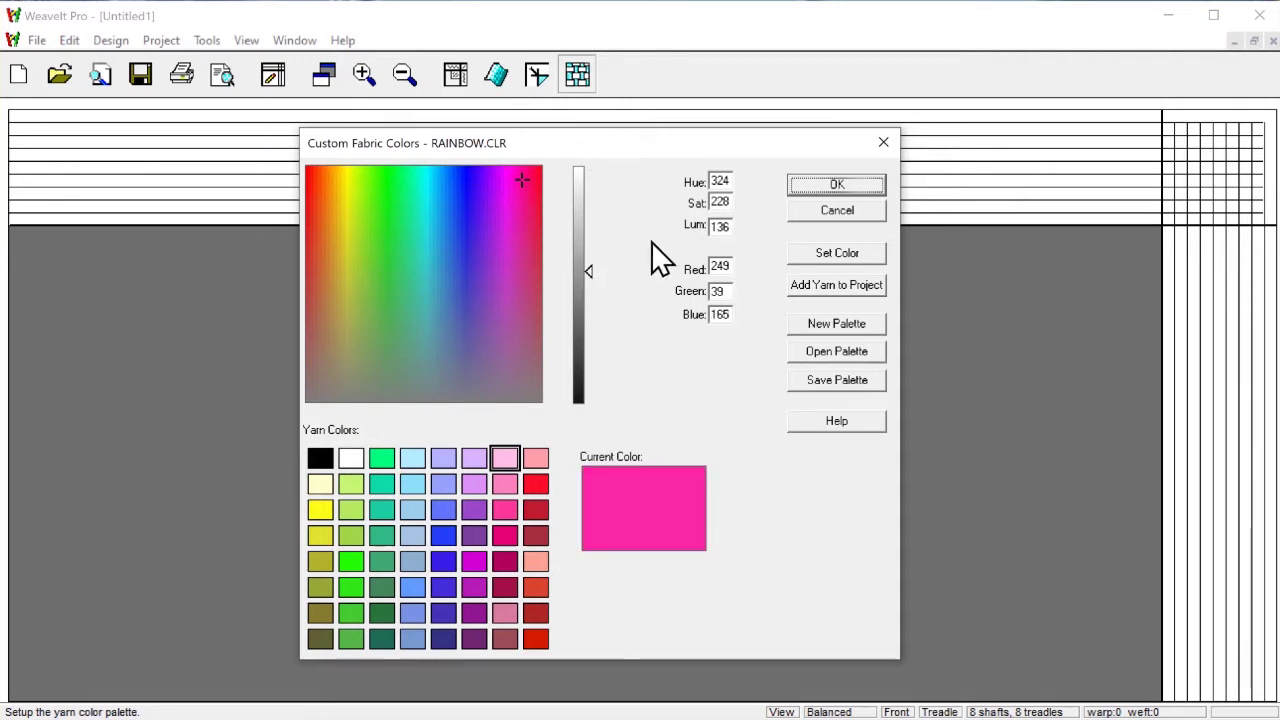
mouse_move(588, 271)
left_mouse_down()
mouse_move(588, 259)
mouse_move(590, 271)
left_mouse_up()
left_click_drag(525, 177, 438, 272)
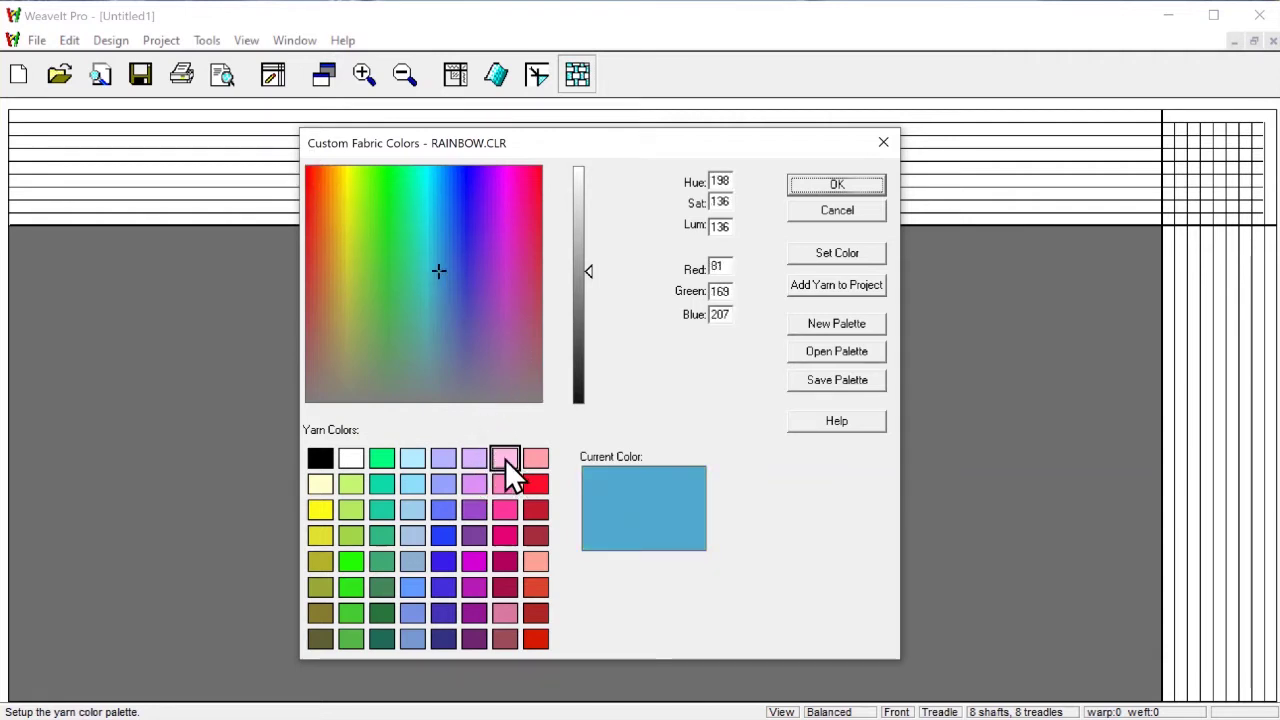
Step: Replace the bright green yarn swatch with a sea green of RGB 73, 179, 136
left_click(356, 462)
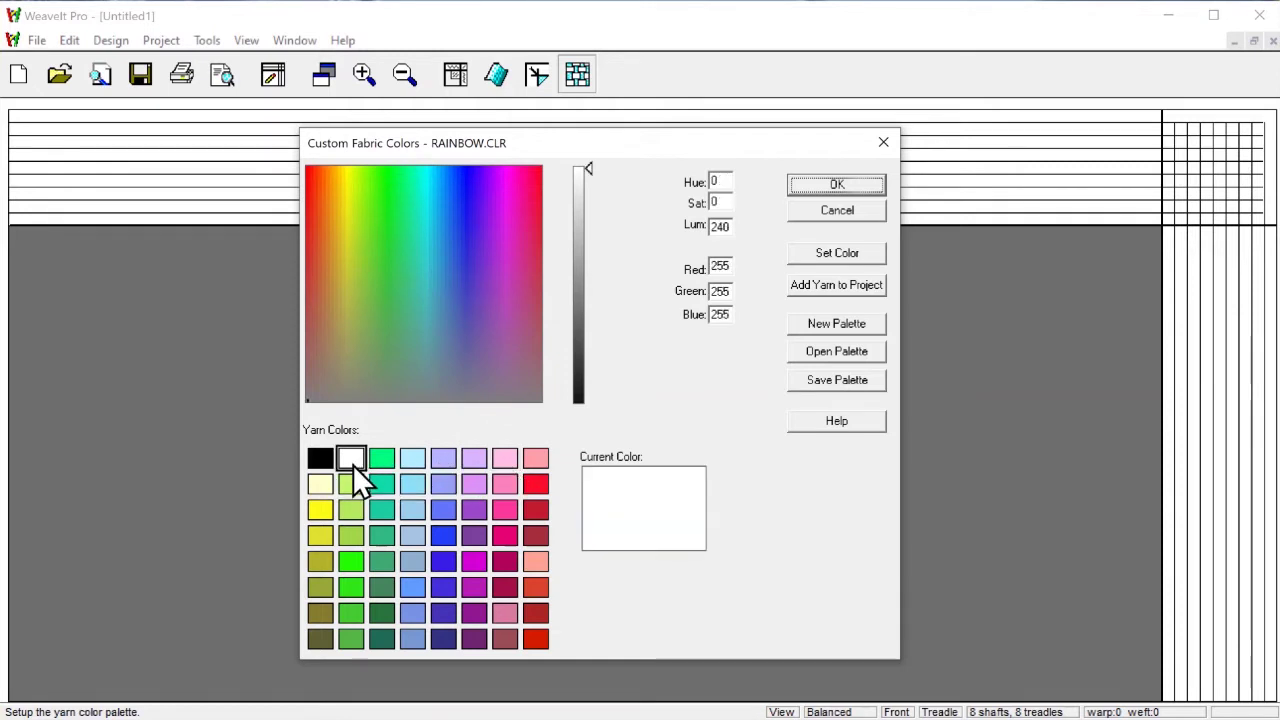
left_click(378, 464)
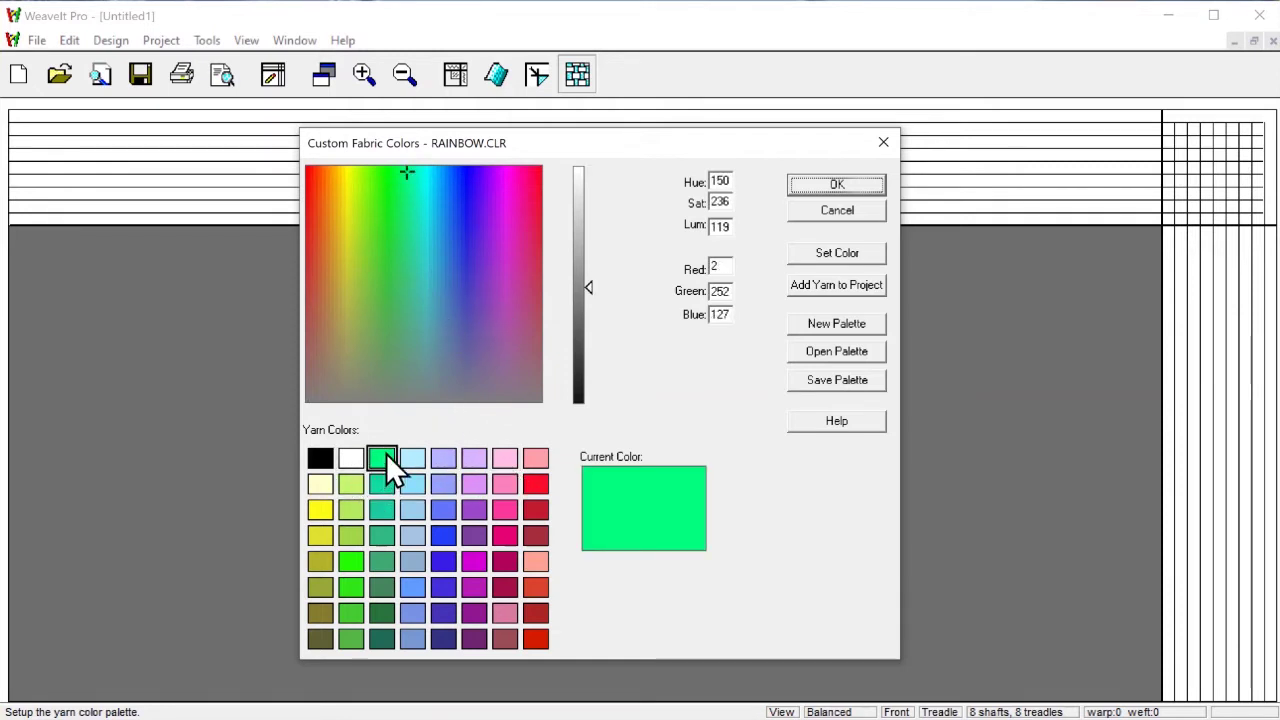
left_click_drag(409, 180, 412, 305)
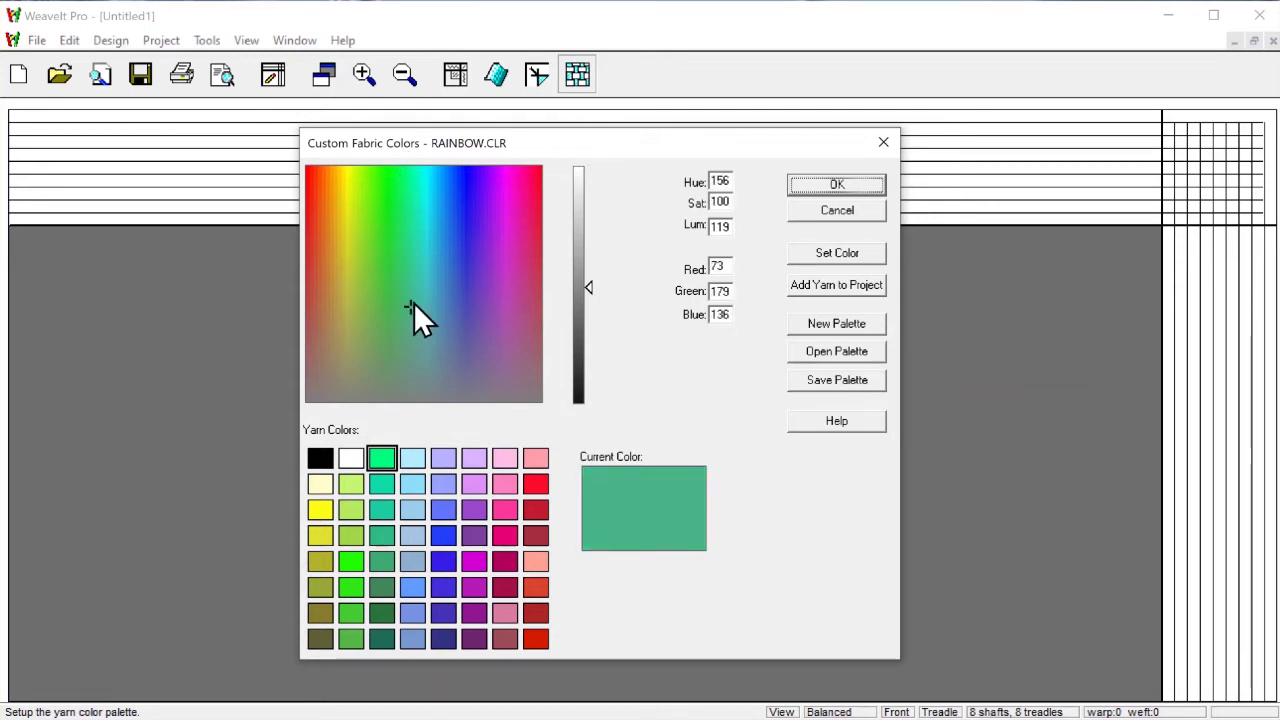
left_click(878, 258)
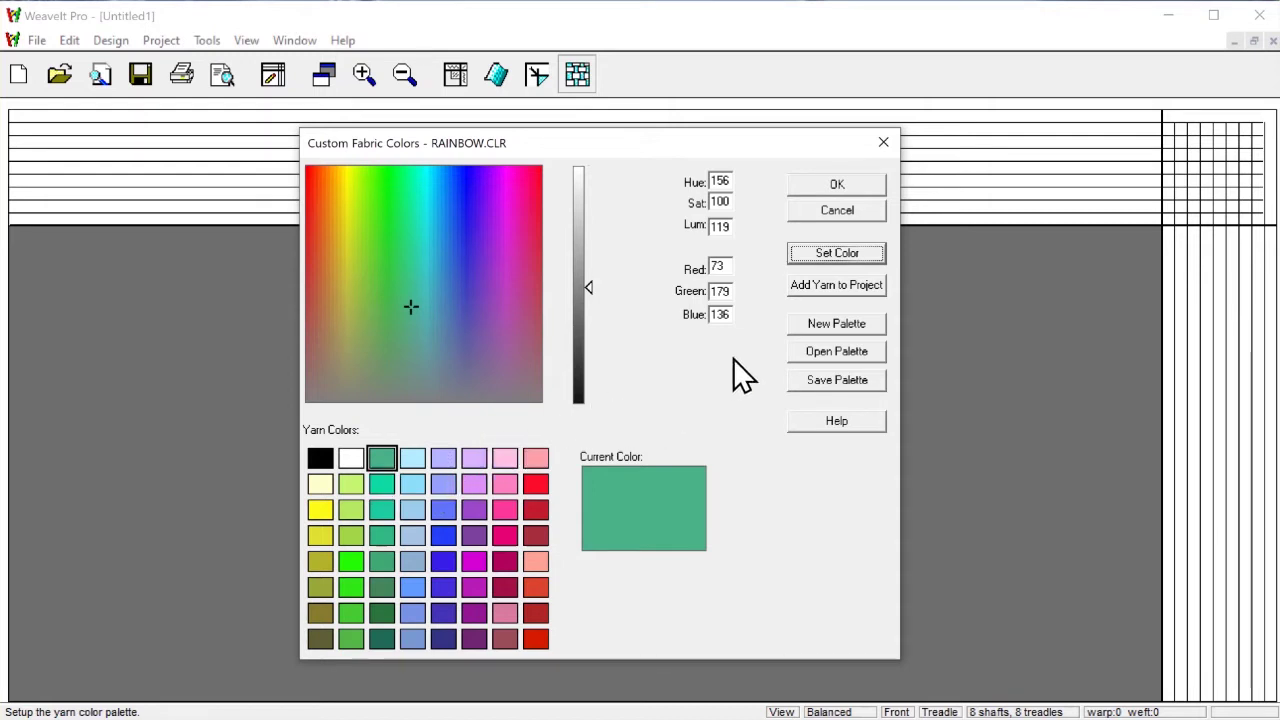
left_click(852, 350)
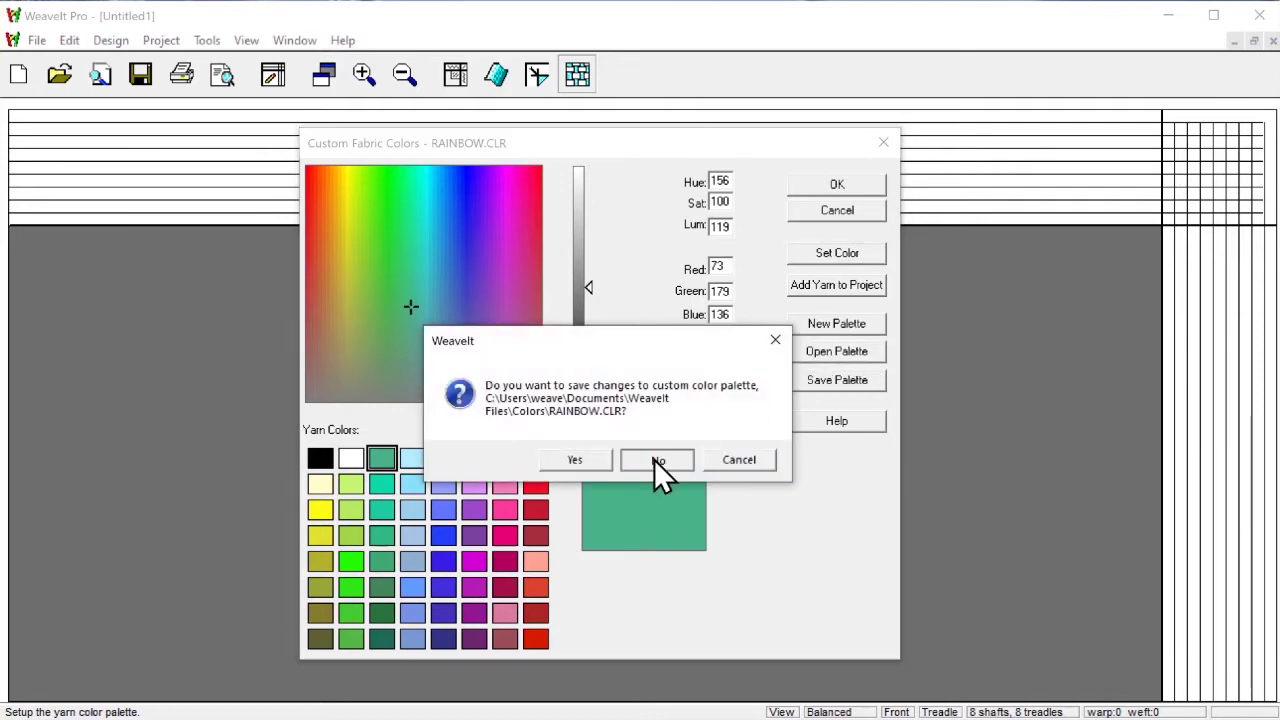
left_click(654, 459)
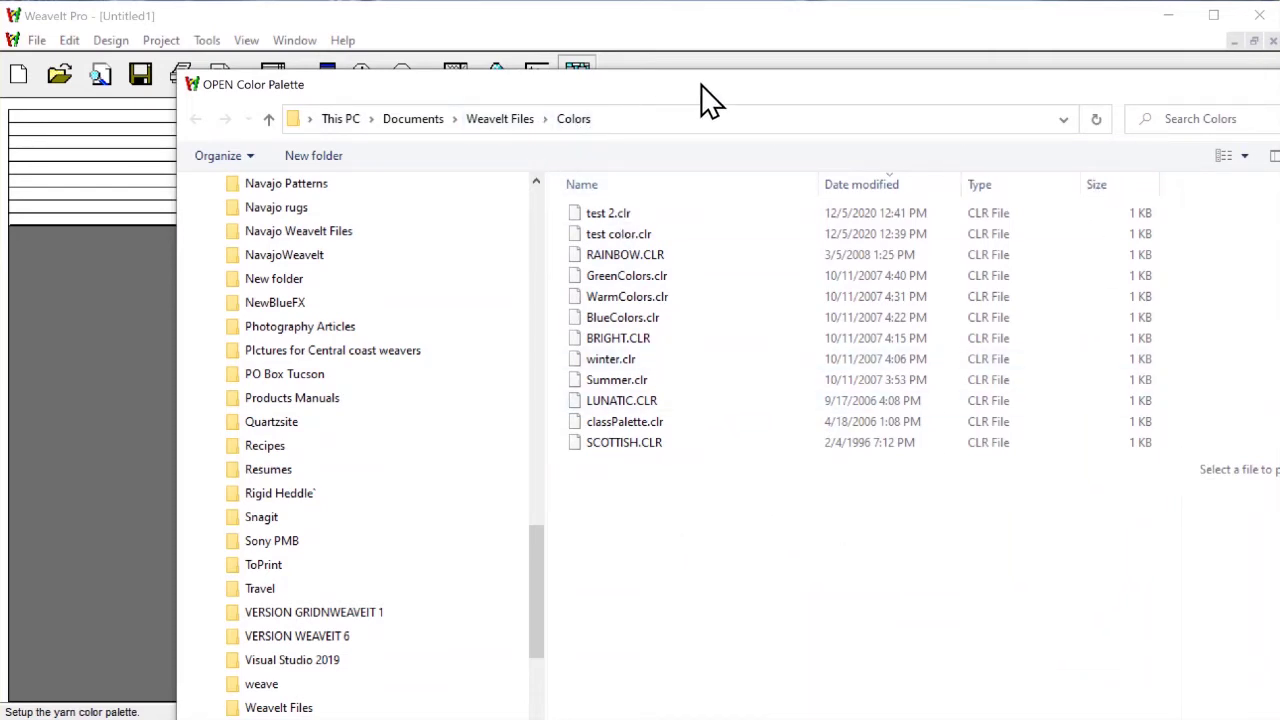
left_click_drag(701, 84, 601, 86)
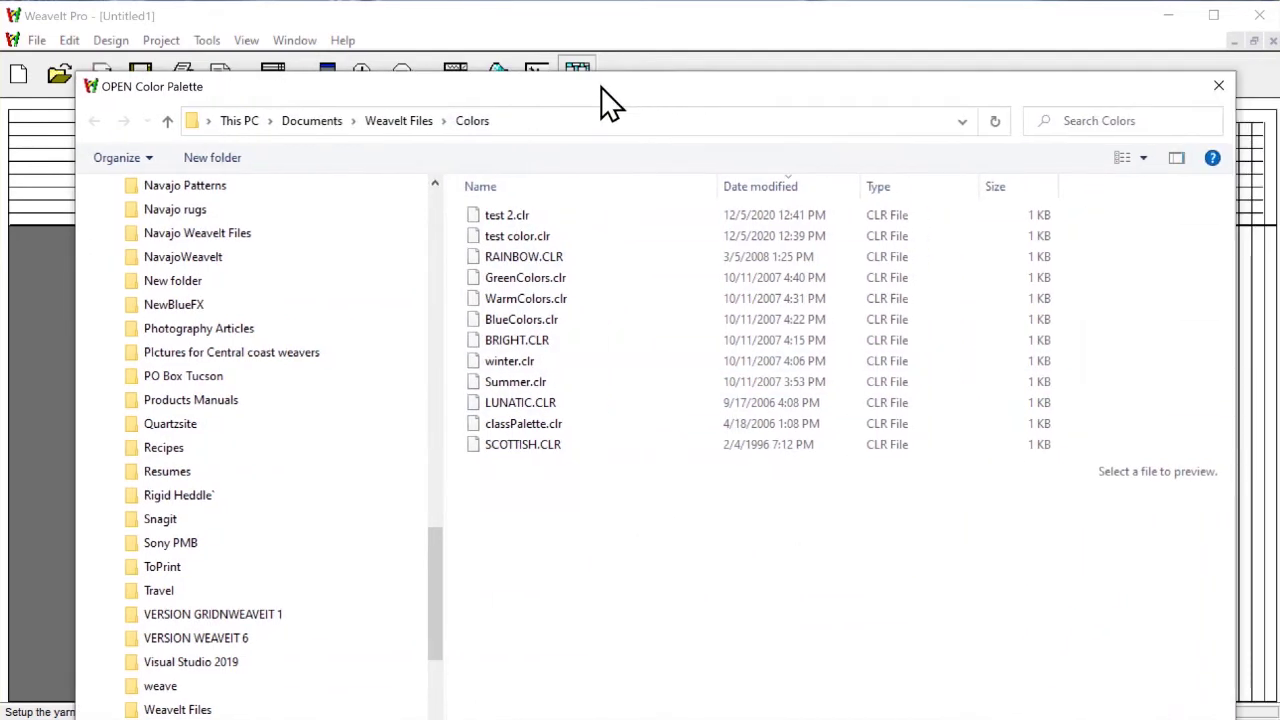
left_click(1220, 86)
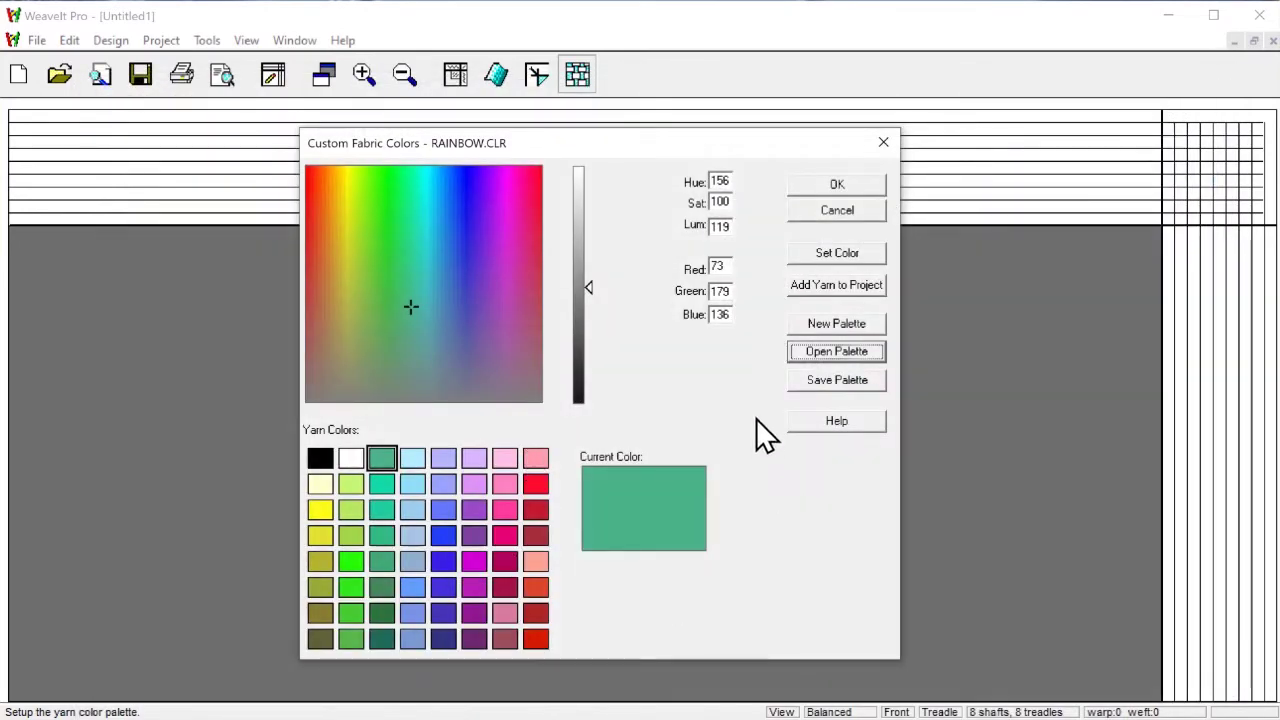
Step: Create a new Untitled palette, load black, and select the third yarn slot
left_click(858, 325)
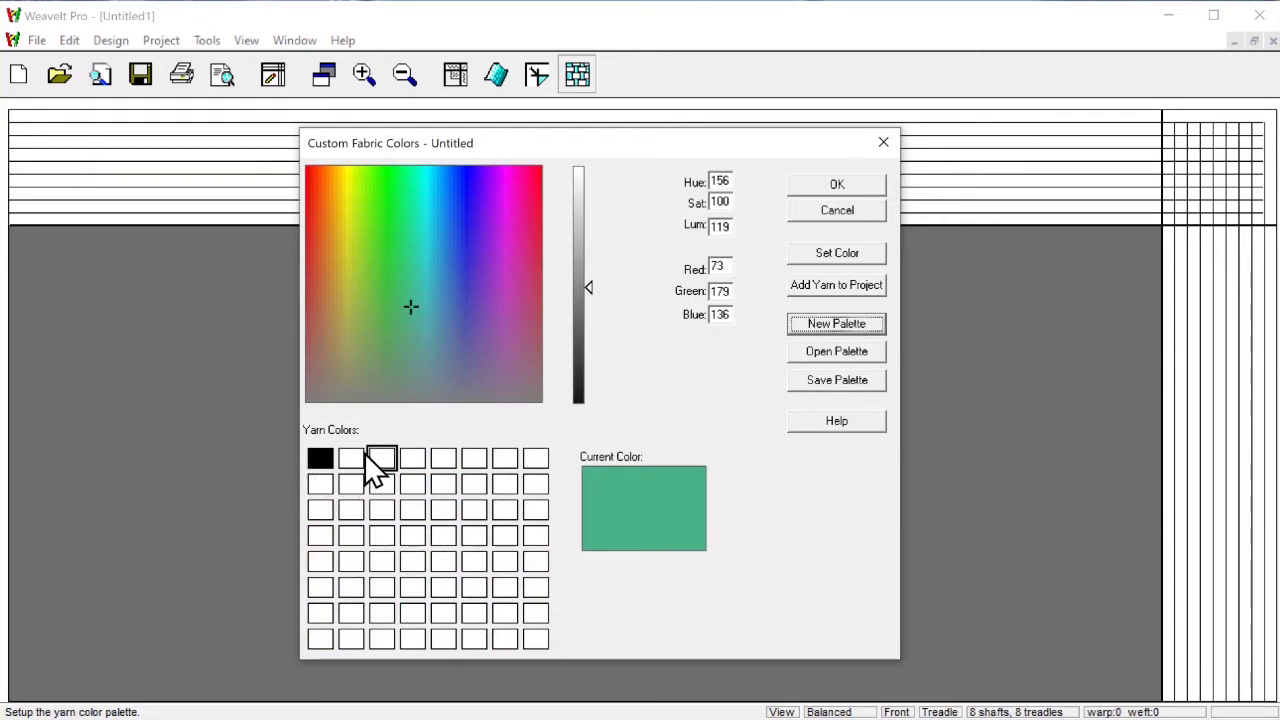
left_click(587, 286)
left_click(345, 460)
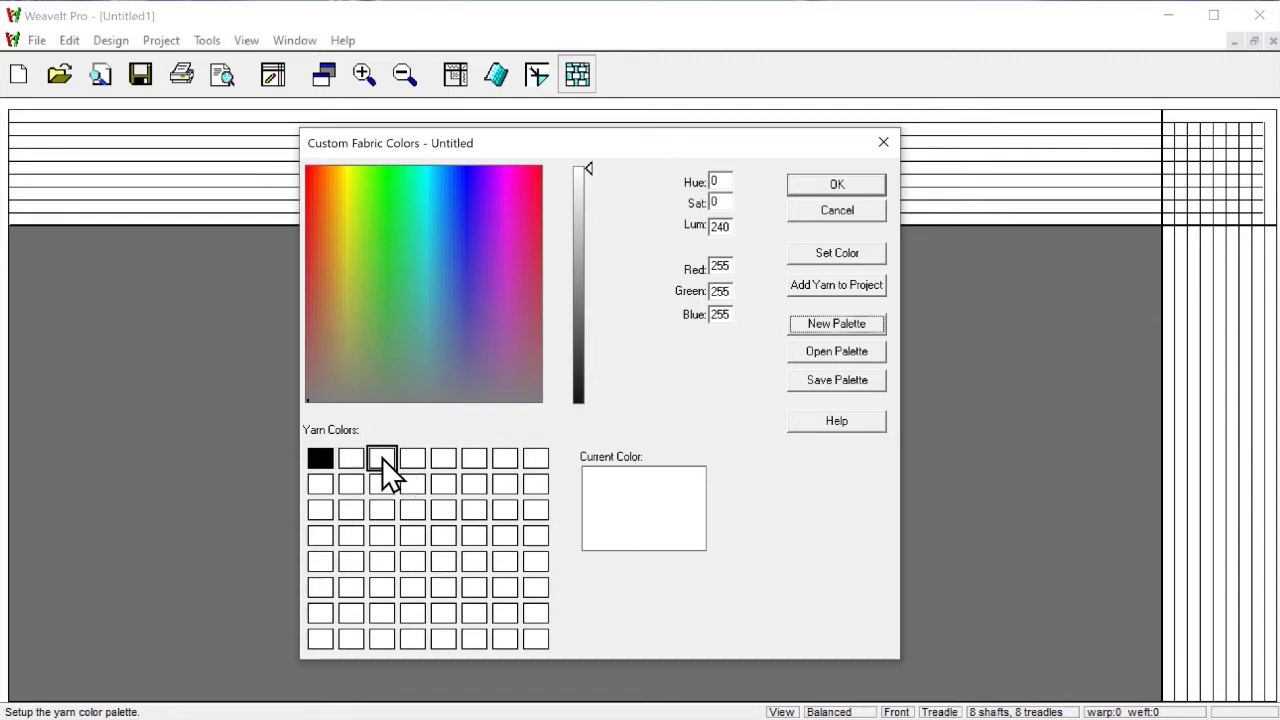
left_click(382, 457)
left_click(403, 460)
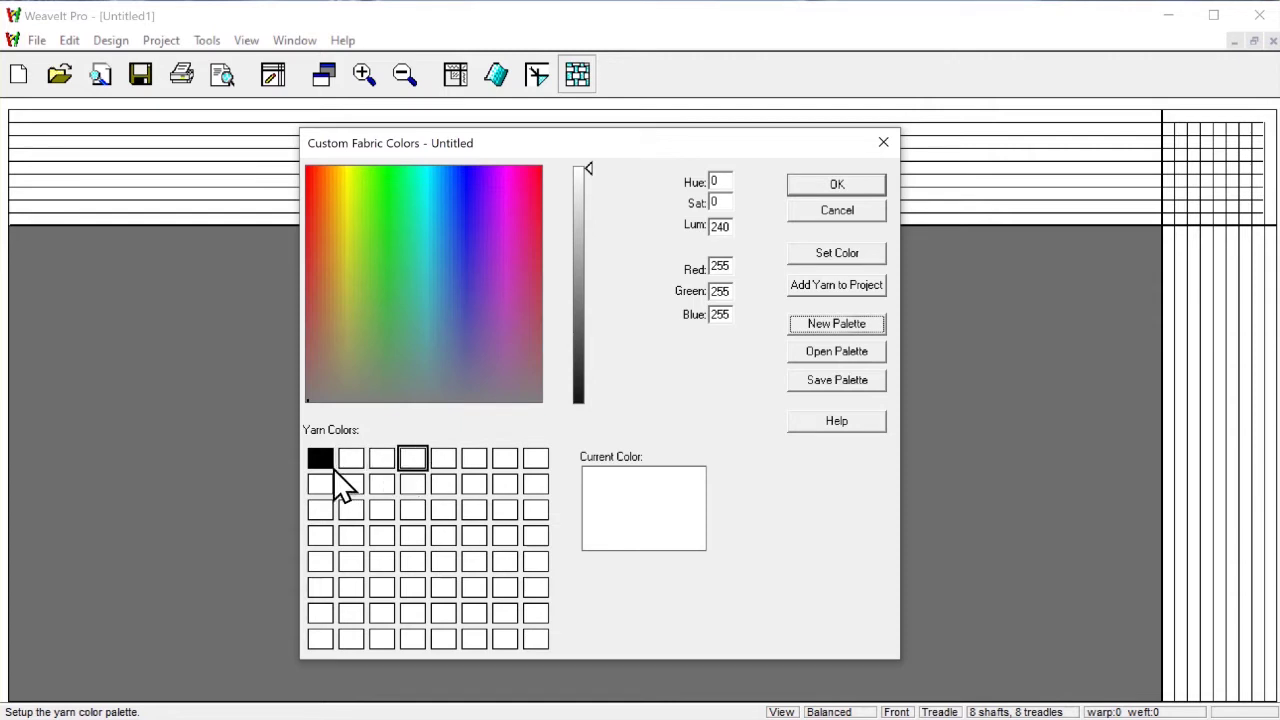
left_click(321, 459)
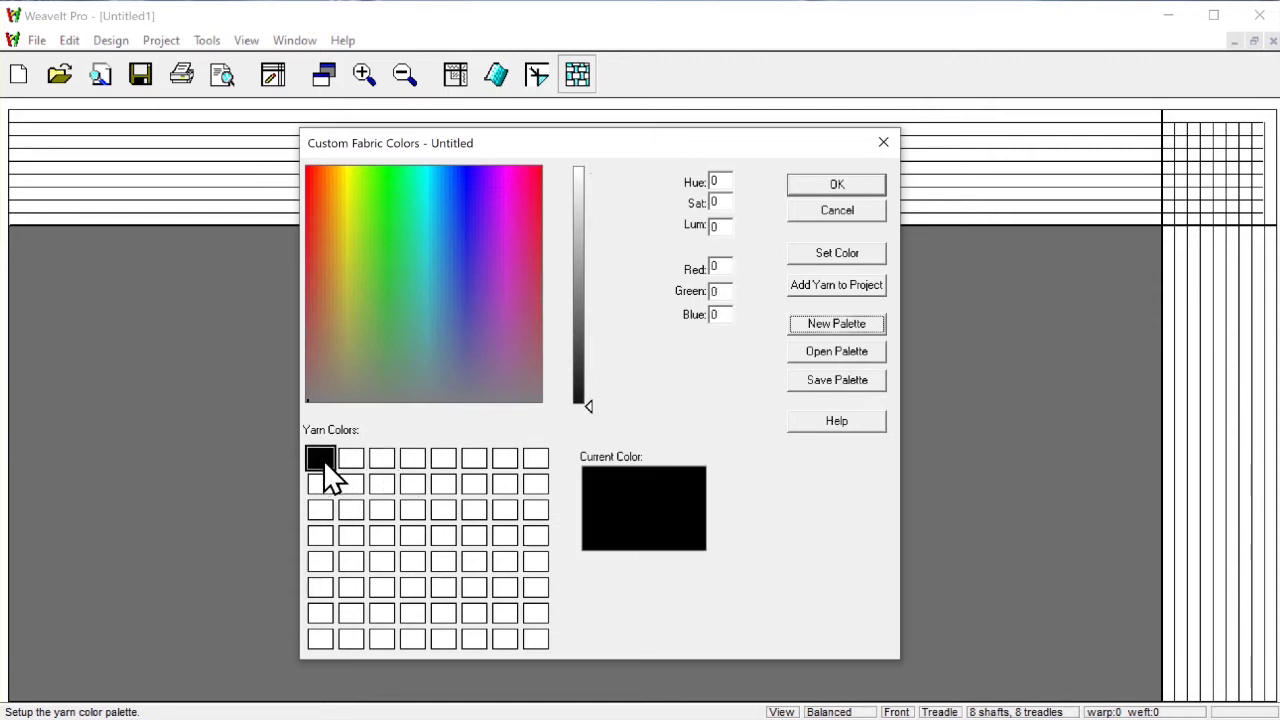
left_click(381, 459)
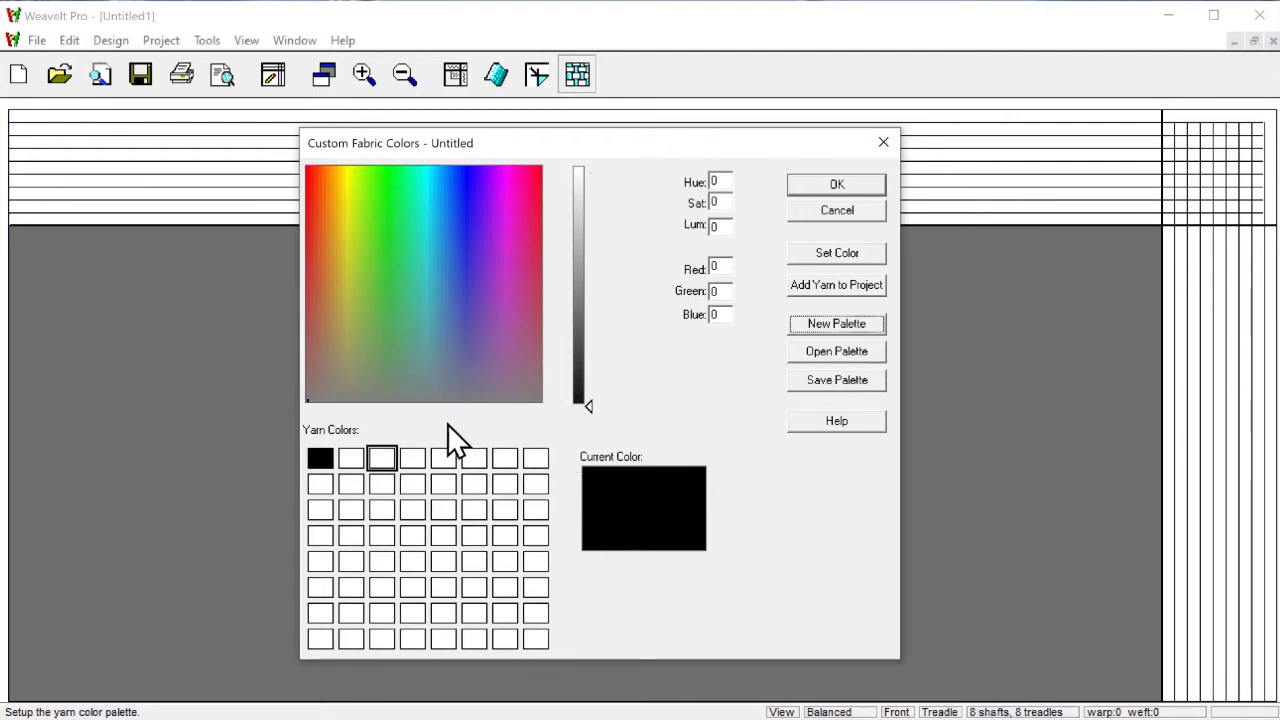
Step: Store a bright red in slot 3 and a softer red, 213/58/58, in slot 4
left_click(309, 170)
left_click_drag(589, 405, 588, 277)
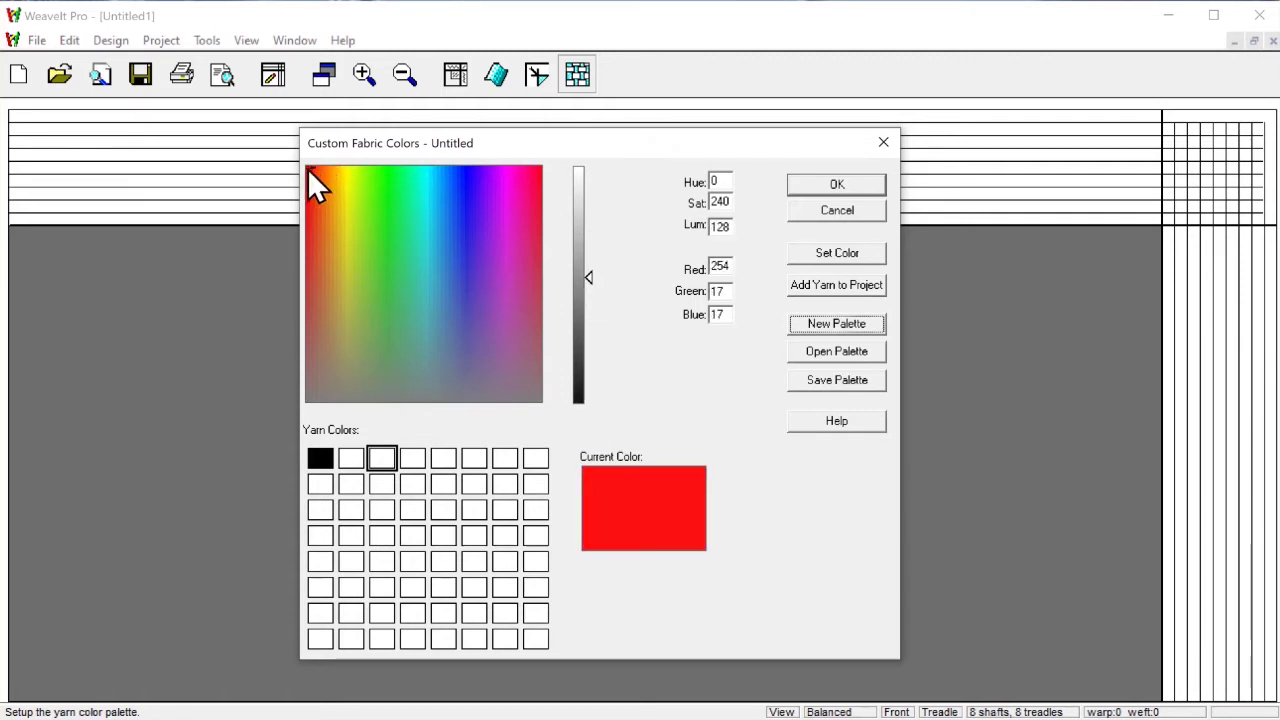
left_click(830, 255)
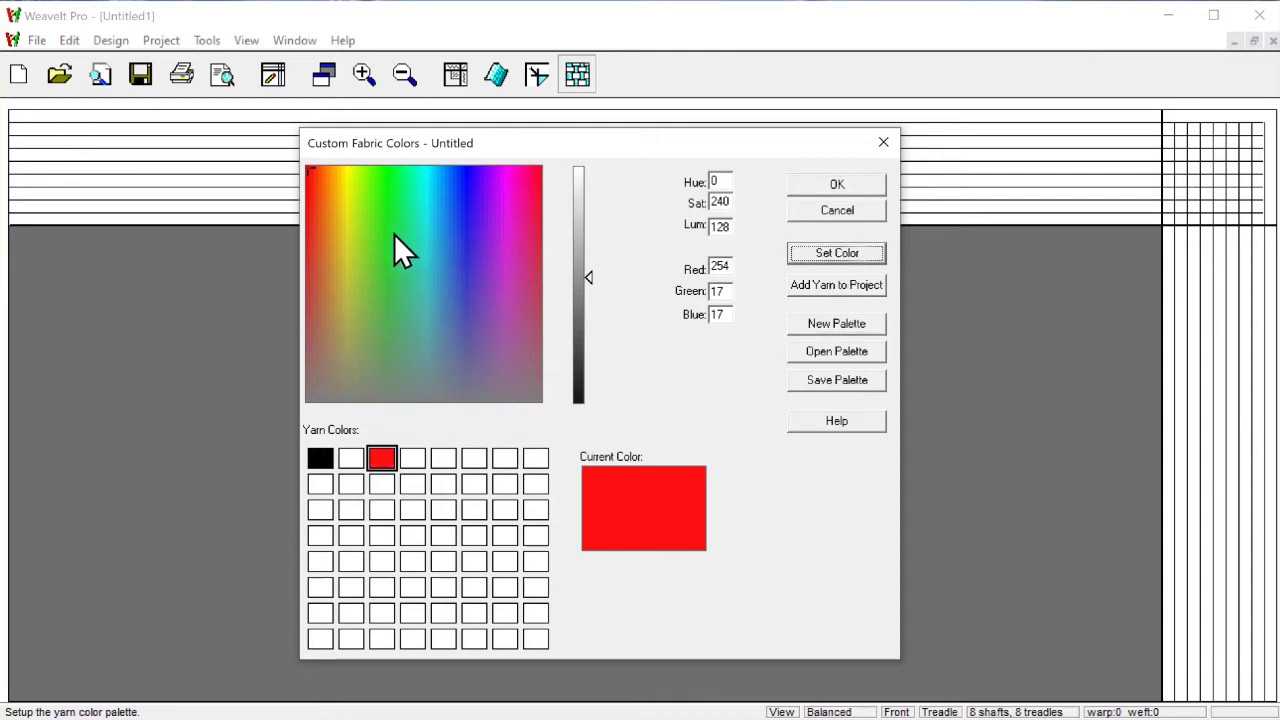
left_click(413, 463)
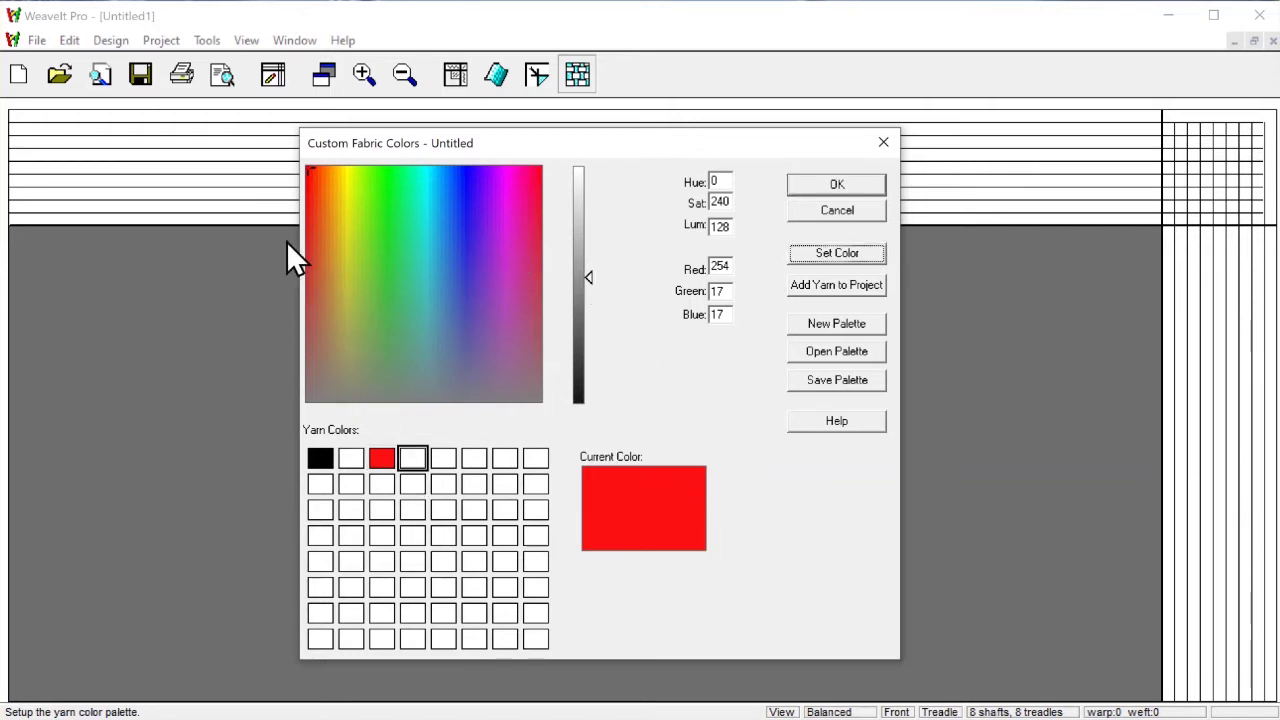
left_click_drag(314, 171, 309, 251)
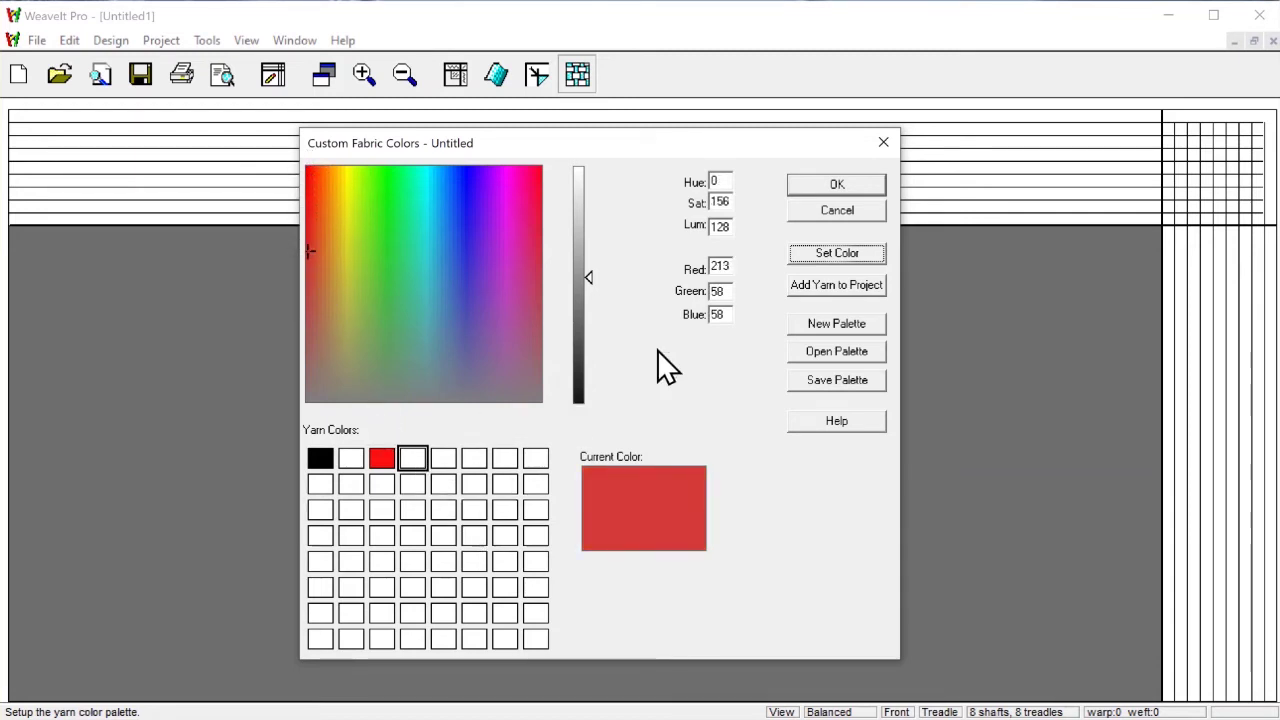
left_click(839, 256)
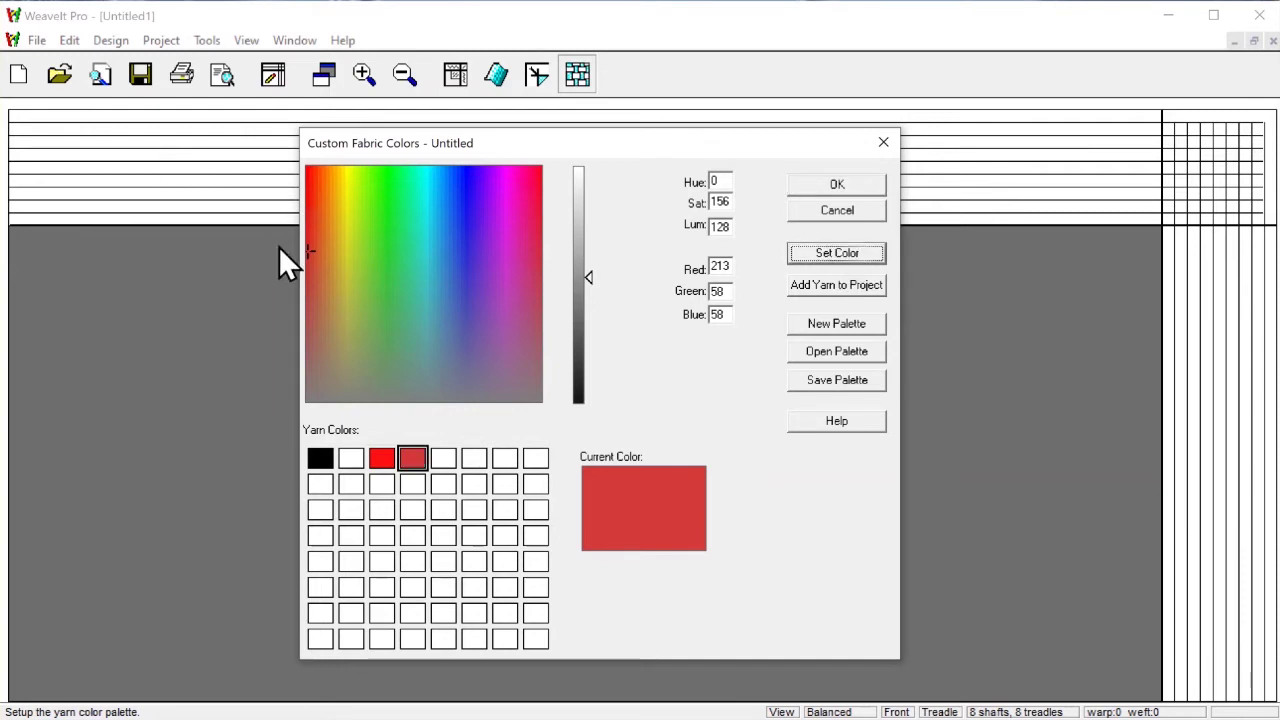
Step: Store a dusty rose red, 179/92/92, in the fifth yarn slot
left_click_drag(309, 251, 306, 246)
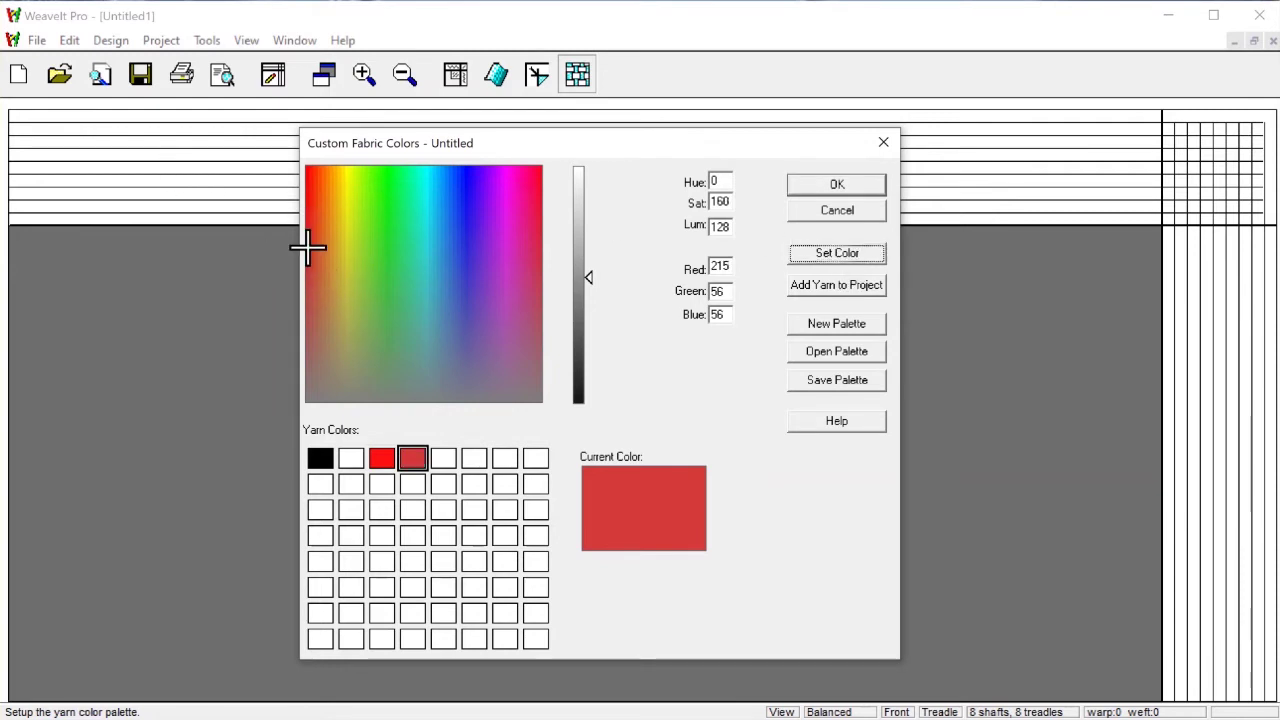
left_click(445, 458)
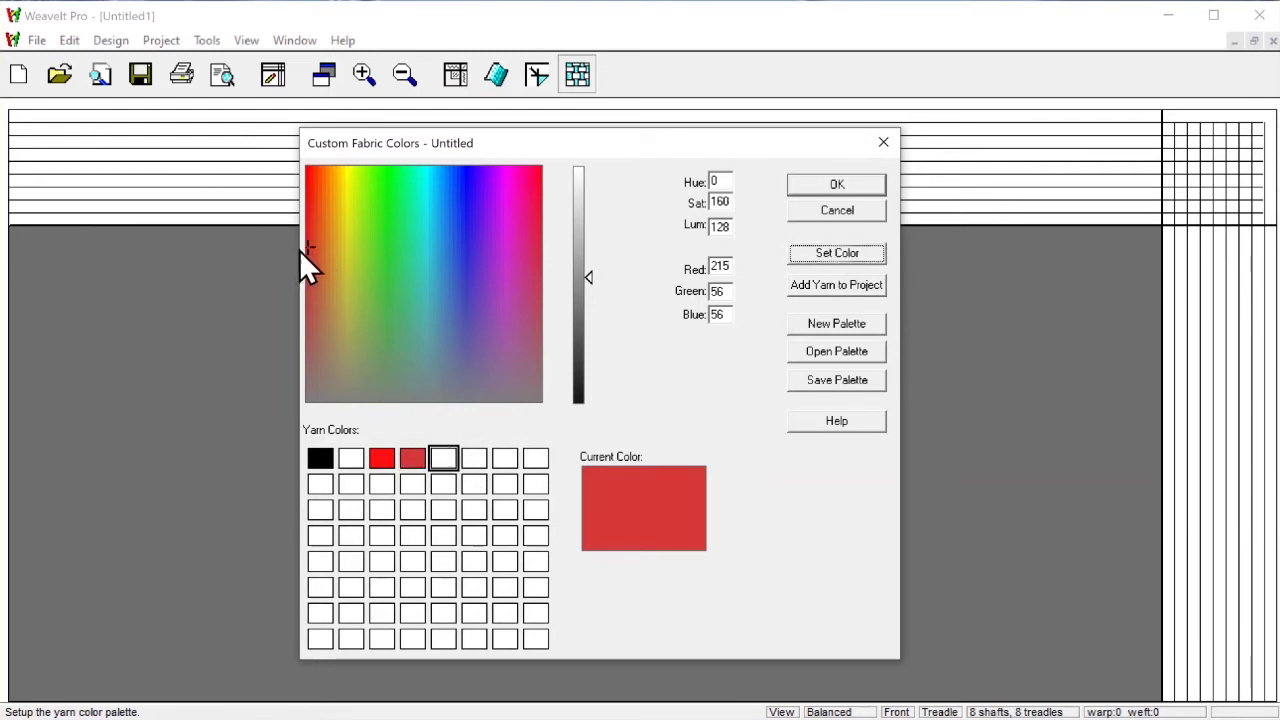
left_click_drag(303, 246, 306, 320)
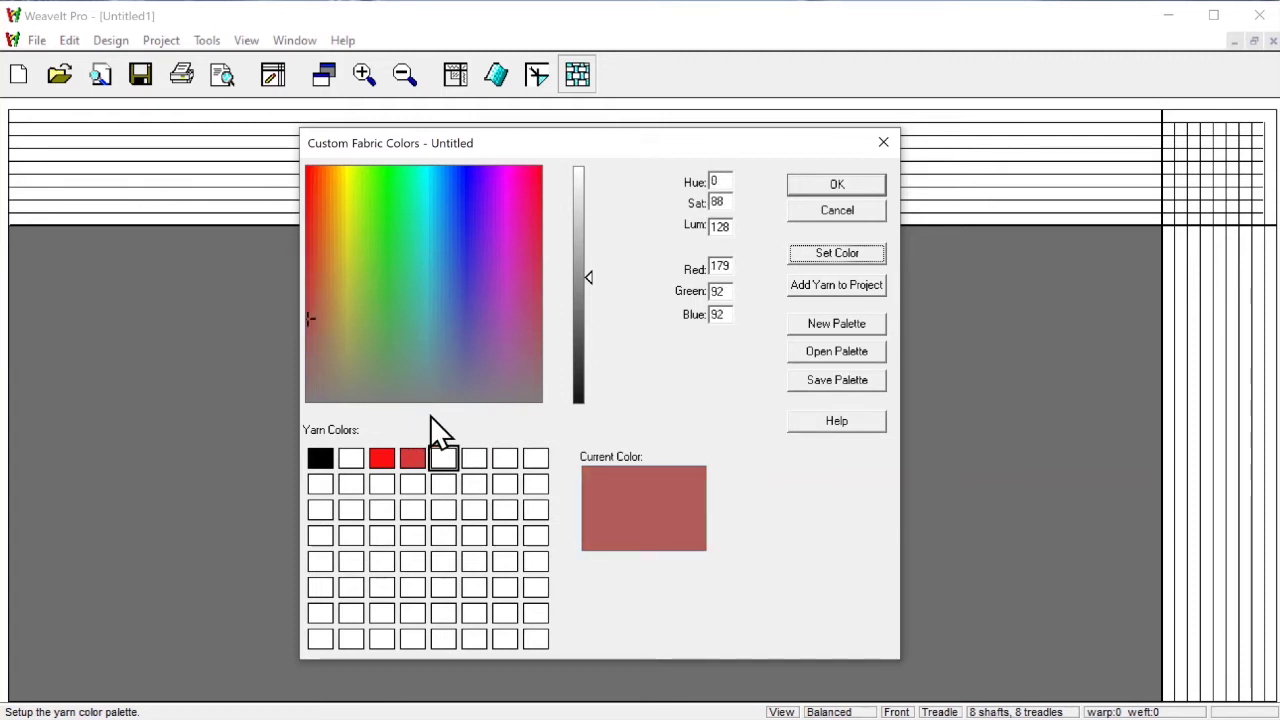
left_click(848, 256)
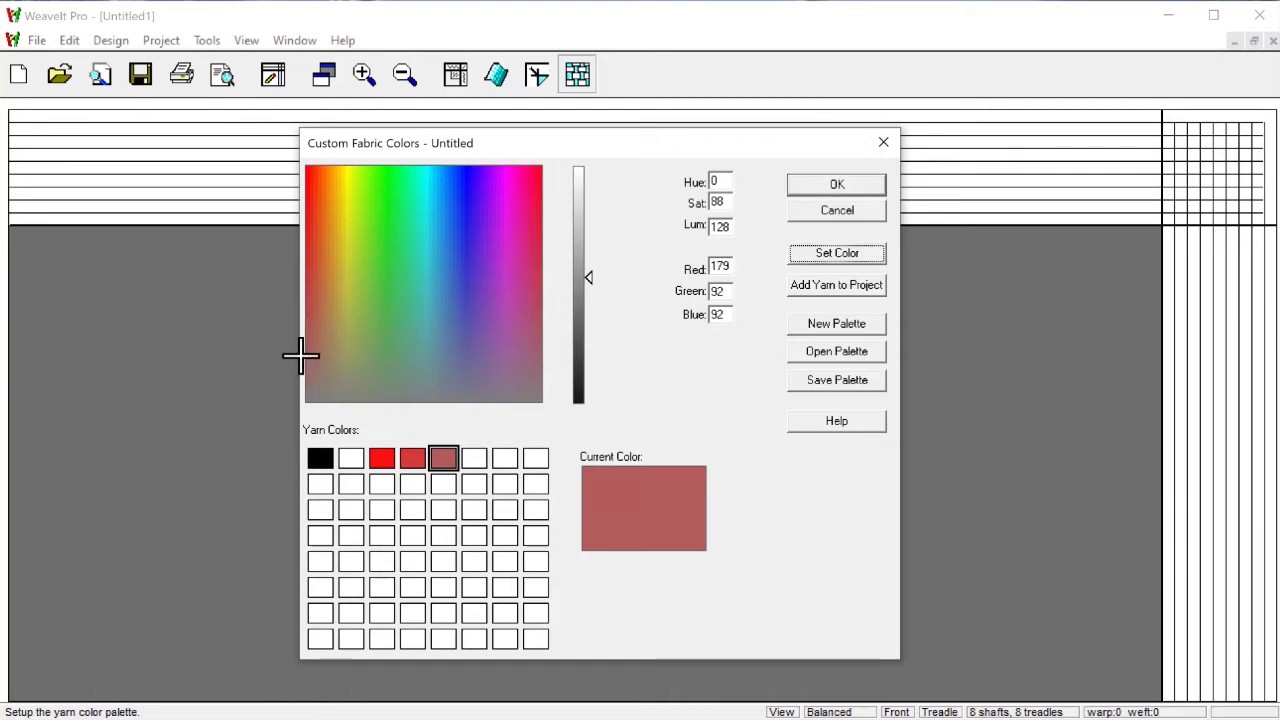
left_click(310, 358)
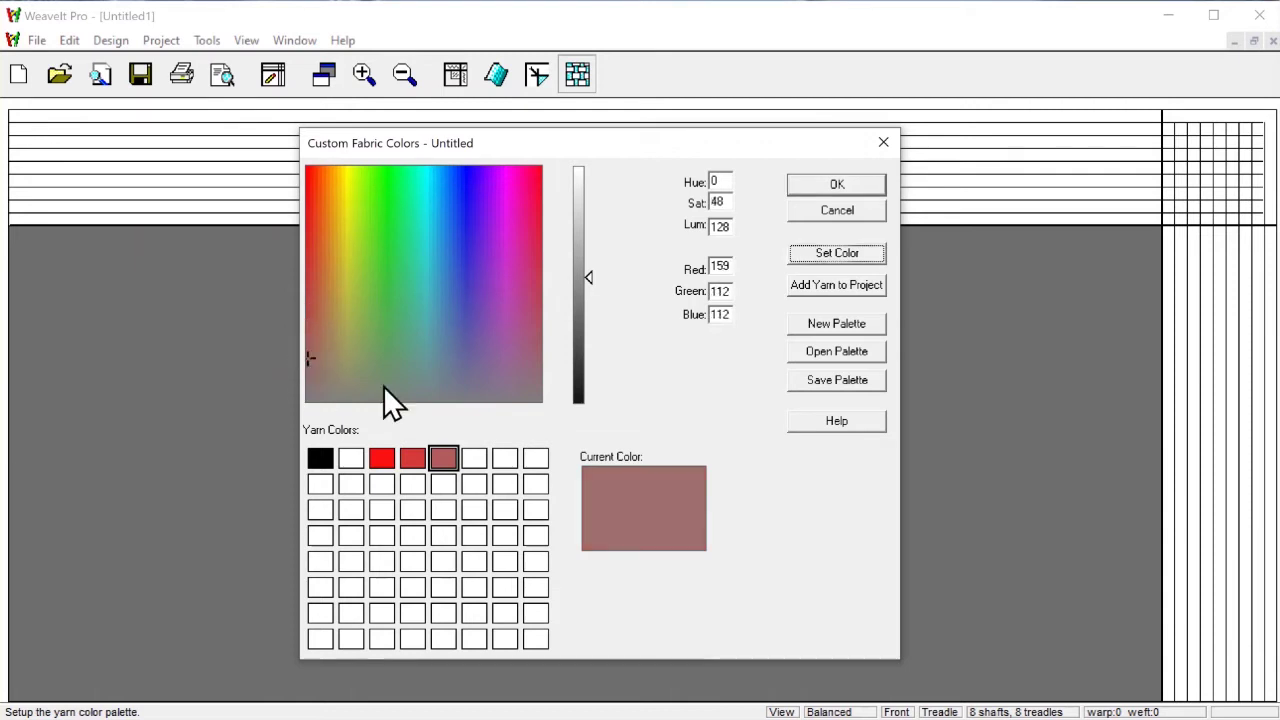
Step: Mix a brown and store it in the sixth yarn slot
left_click(474, 457)
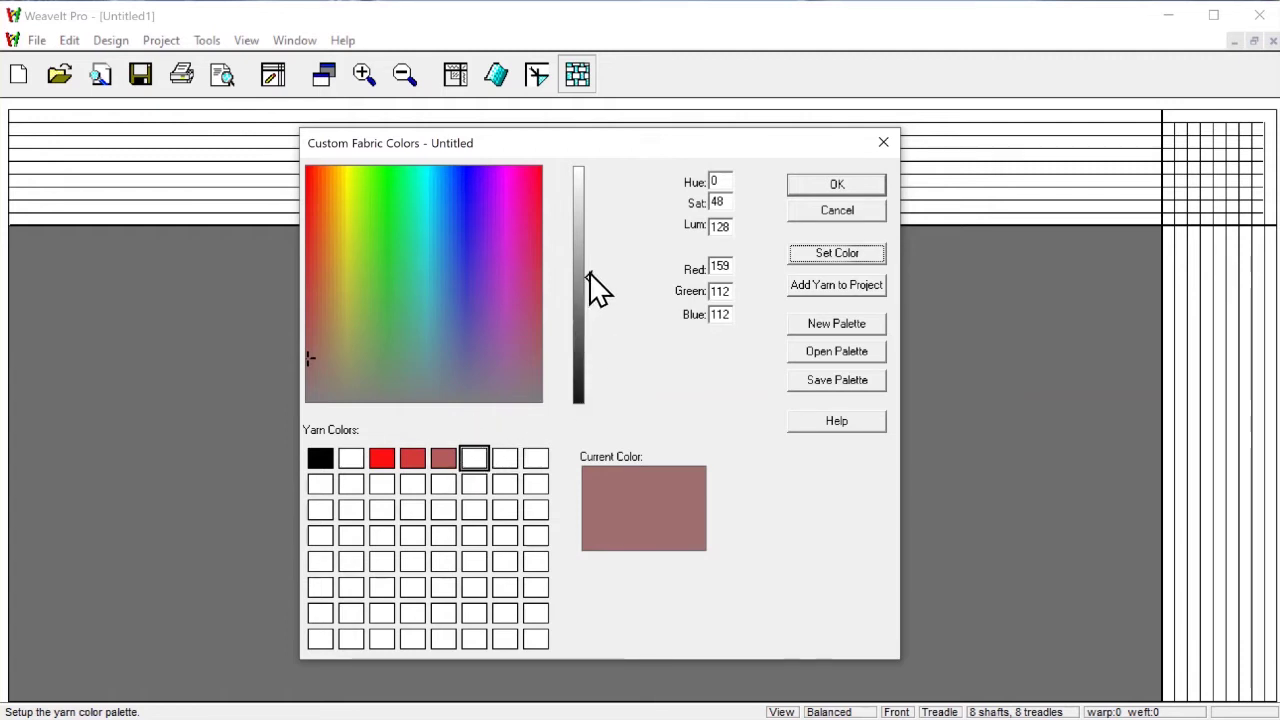
left_click_drag(589, 272, 589, 330)
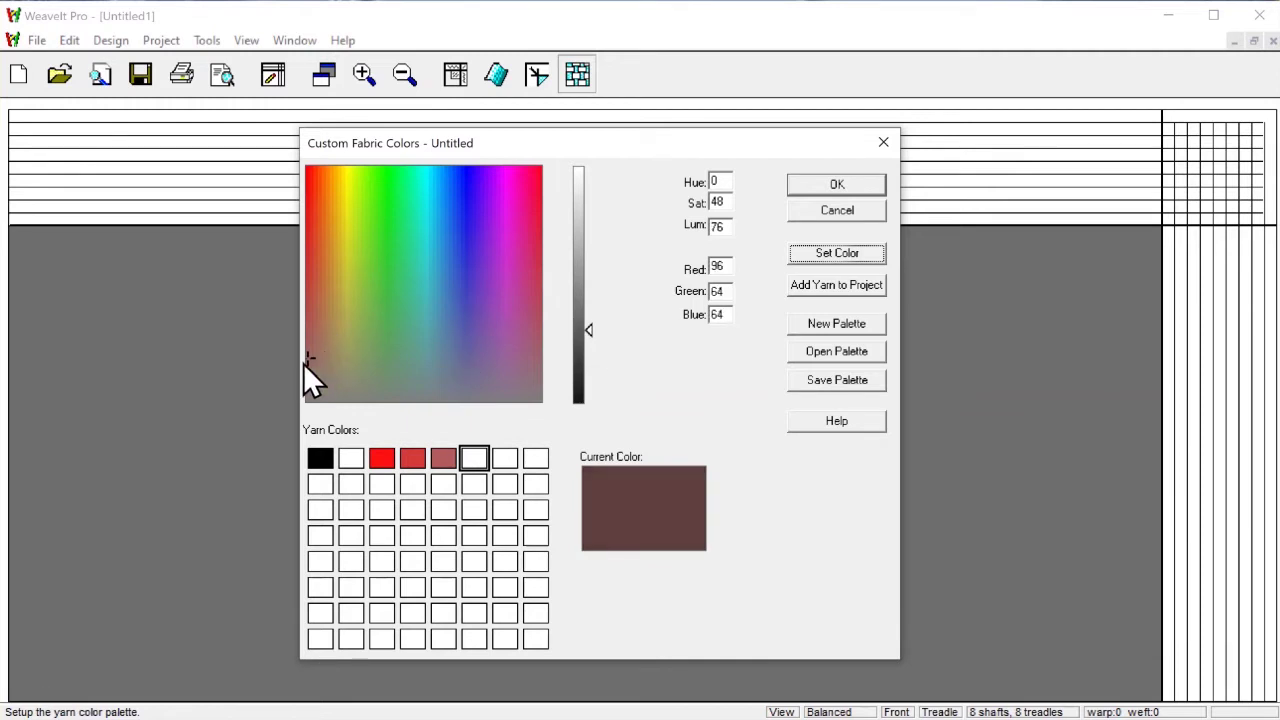
left_click_drag(309, 353, 328, 204)
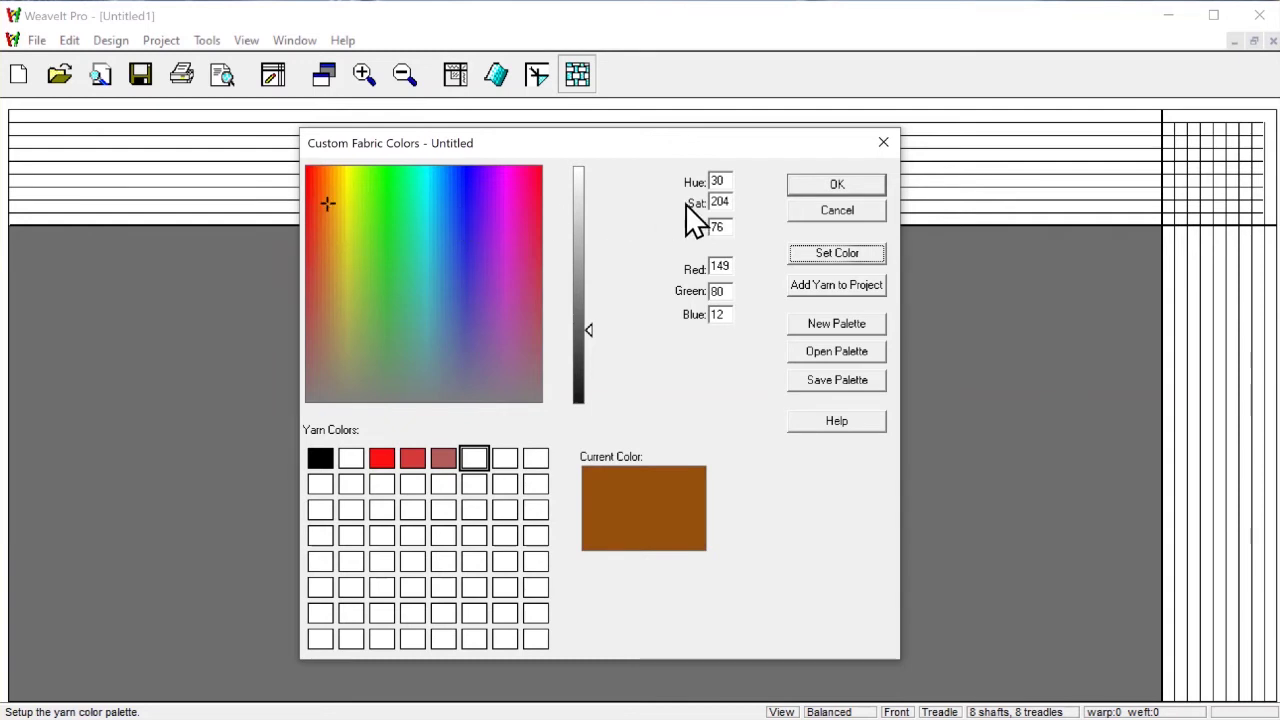
left_click(838, 255)
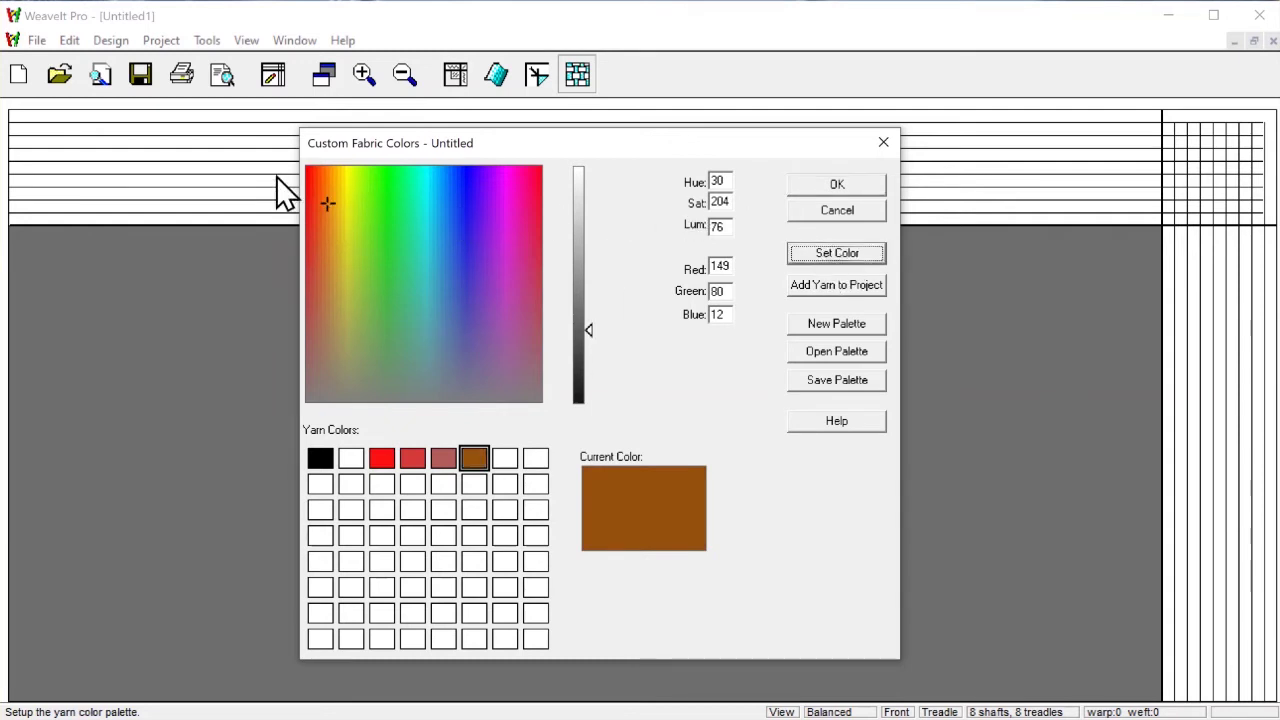
Step: Store a deep red, 150/10/10, in the seventh yarn slot
left_click_drag(330, 199, 309, 187)
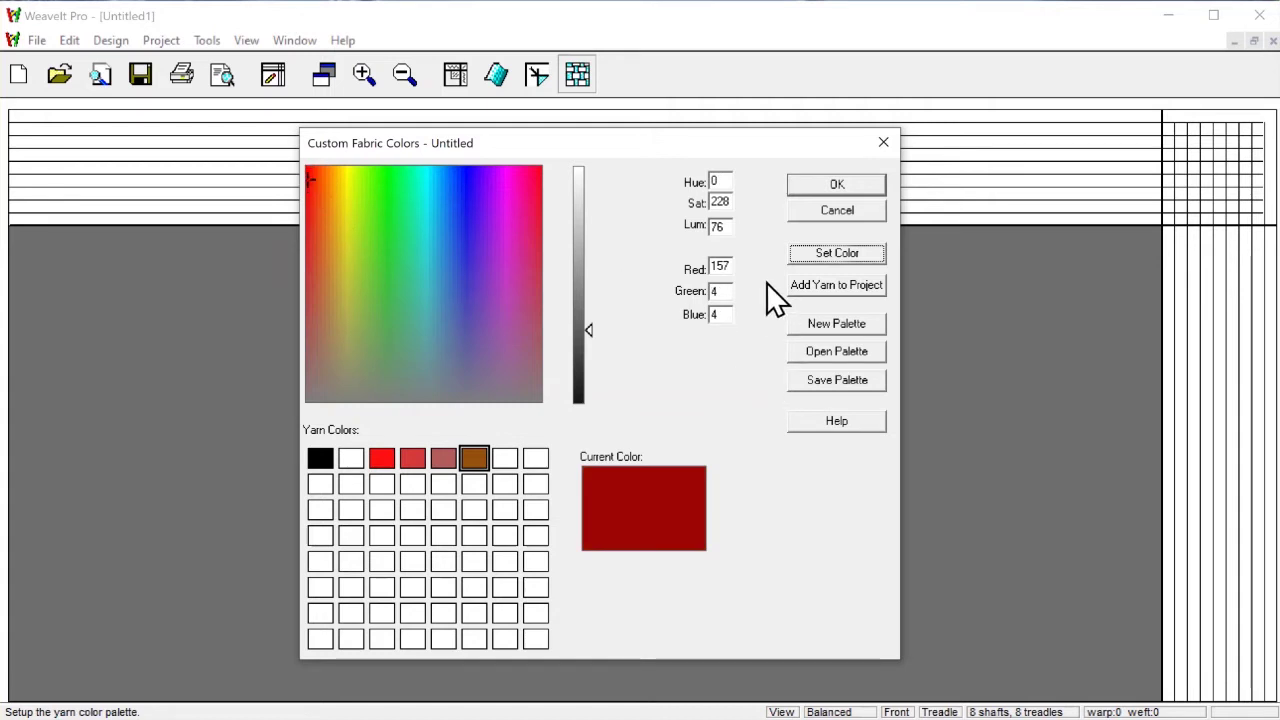
left_click(849, 256)
left_click(507, 459)
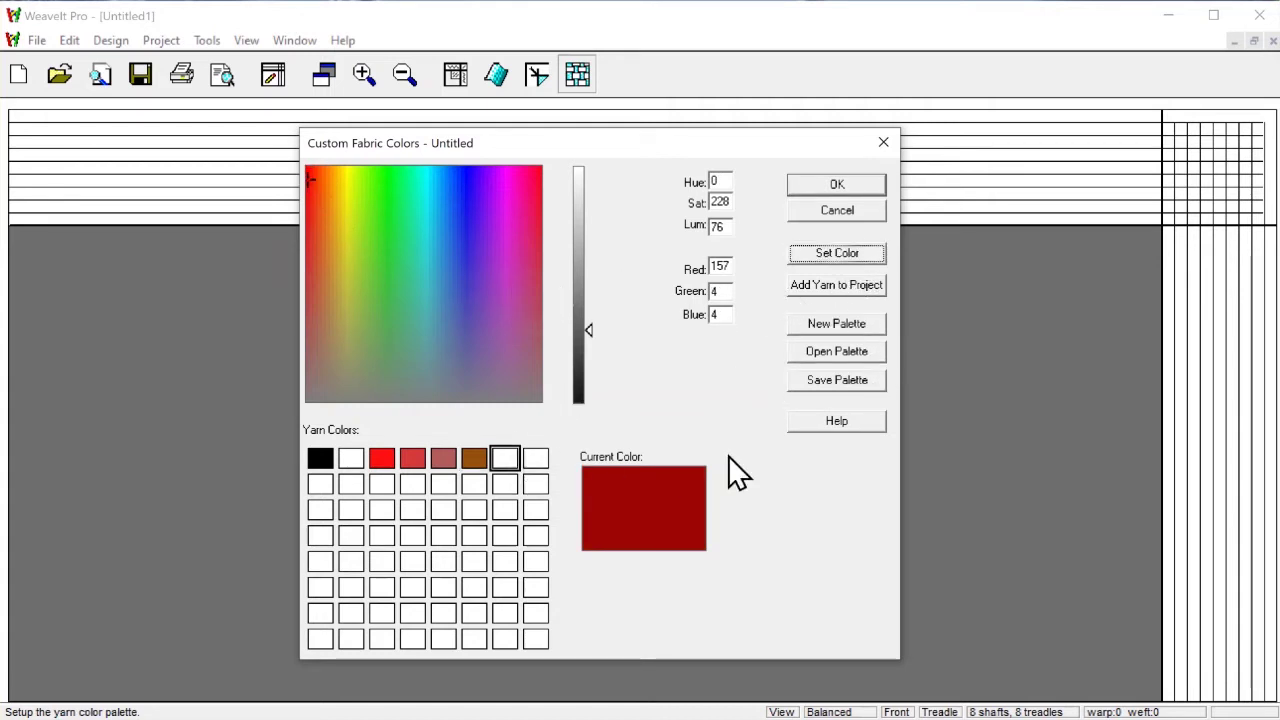
left_click_drag(307, 184, 309, 199)
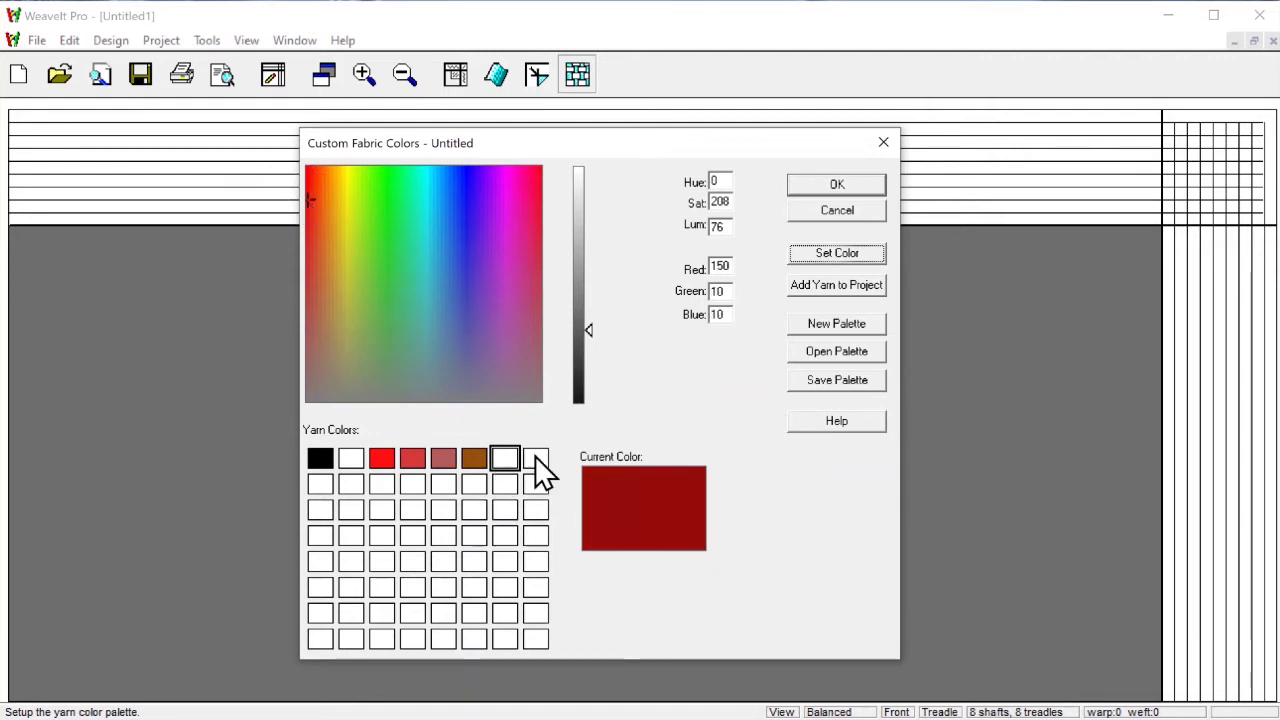
left_click(847, 252)
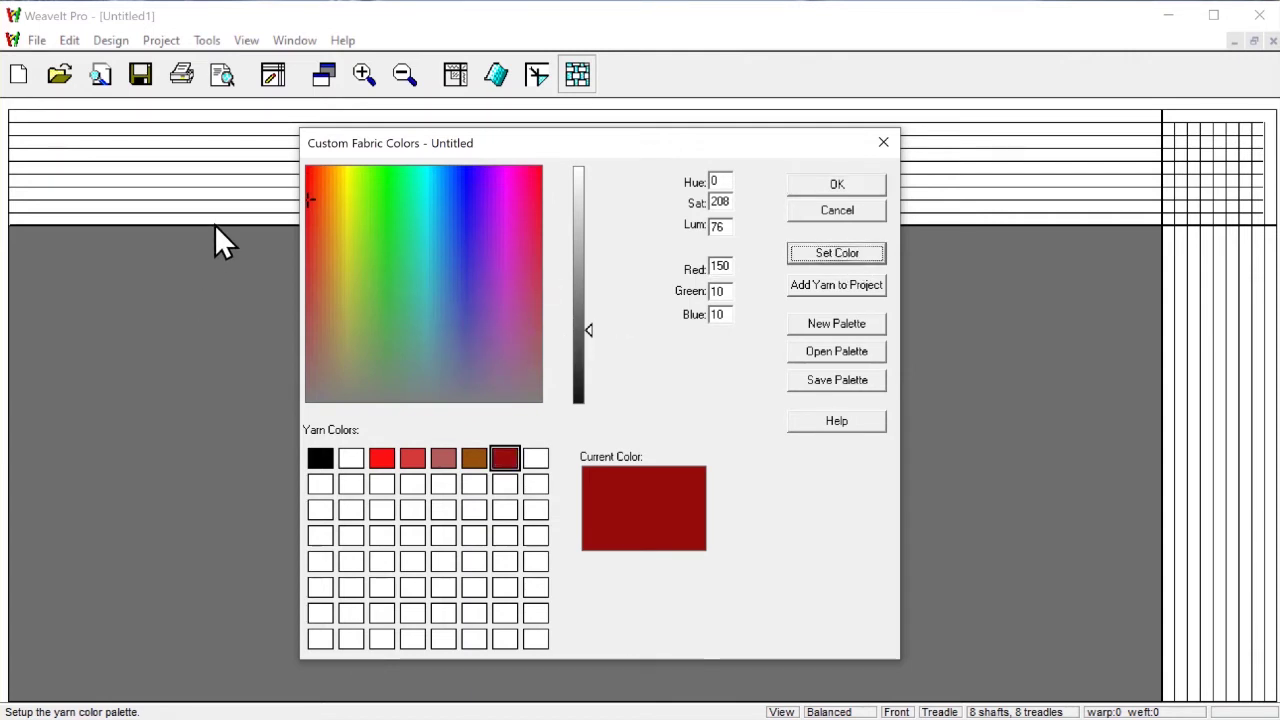
Step: Lighten the fourth yarn colour from red to light pink
left_click(414, 460)
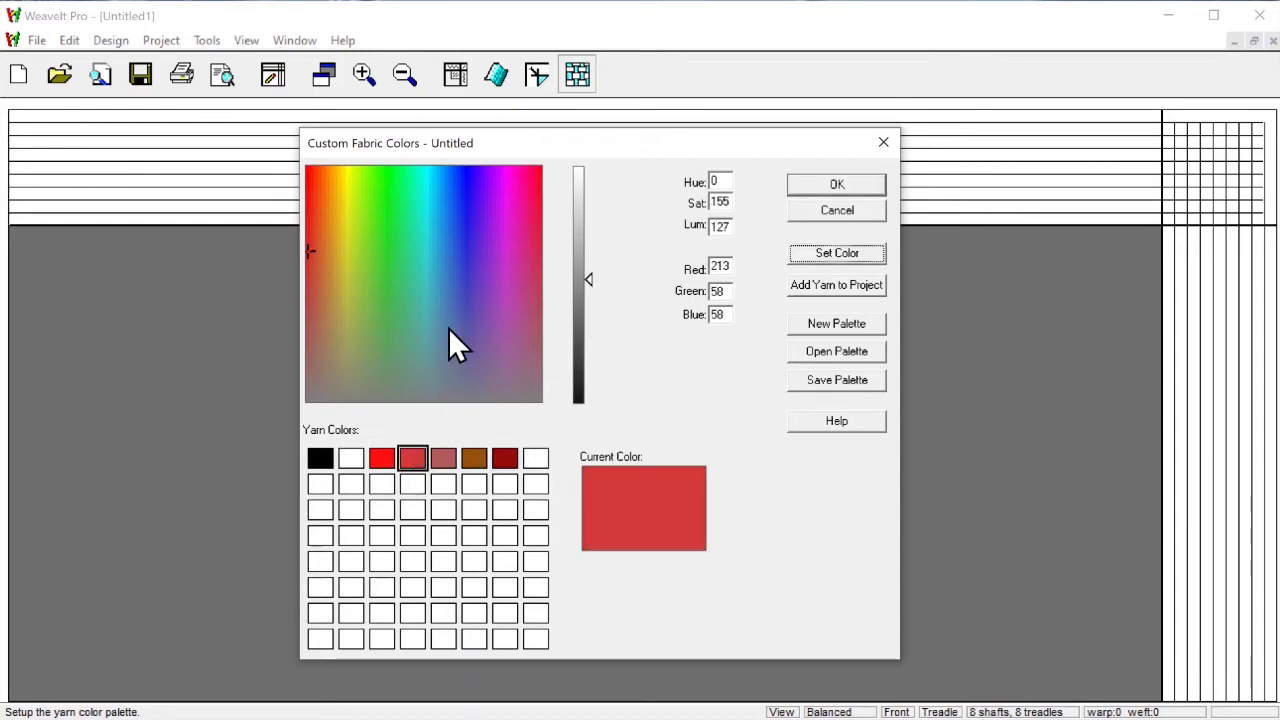
mouse_move(591, 278)
left_mouse_down()
mouse_move(591, 300)
mouse_move(590, 190)
left_mouse_up()
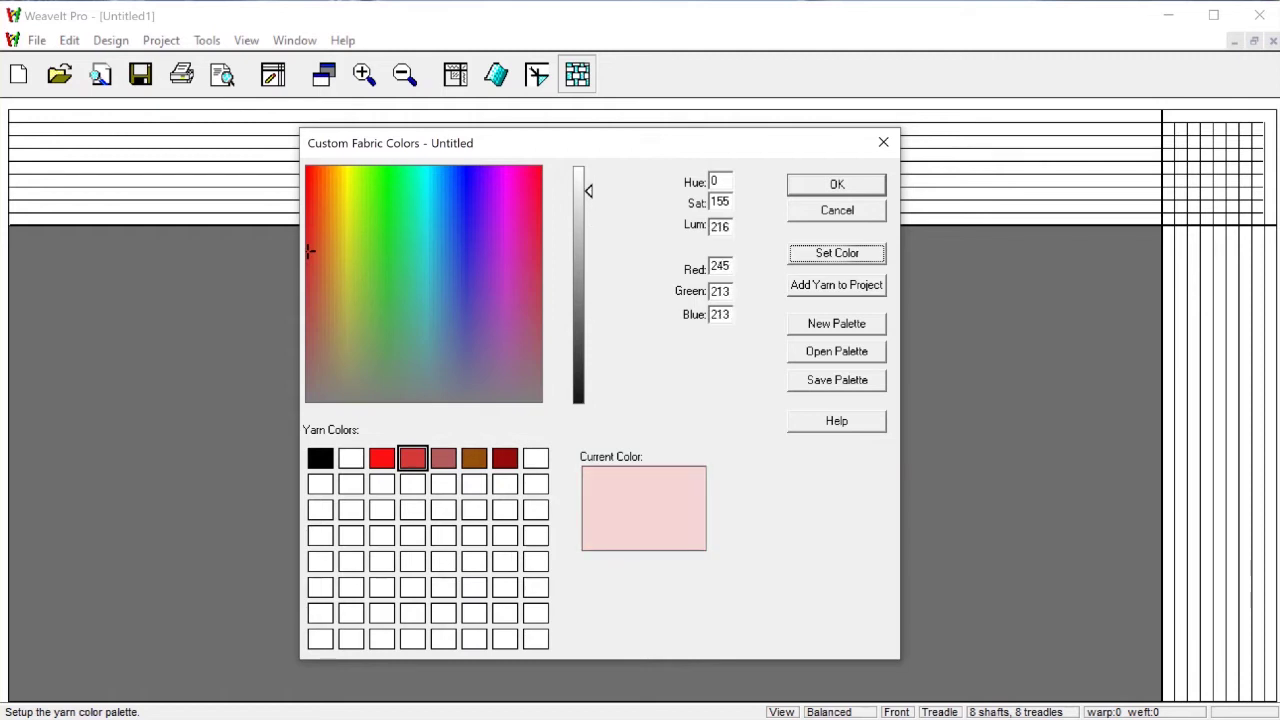
left_click(830, 250)
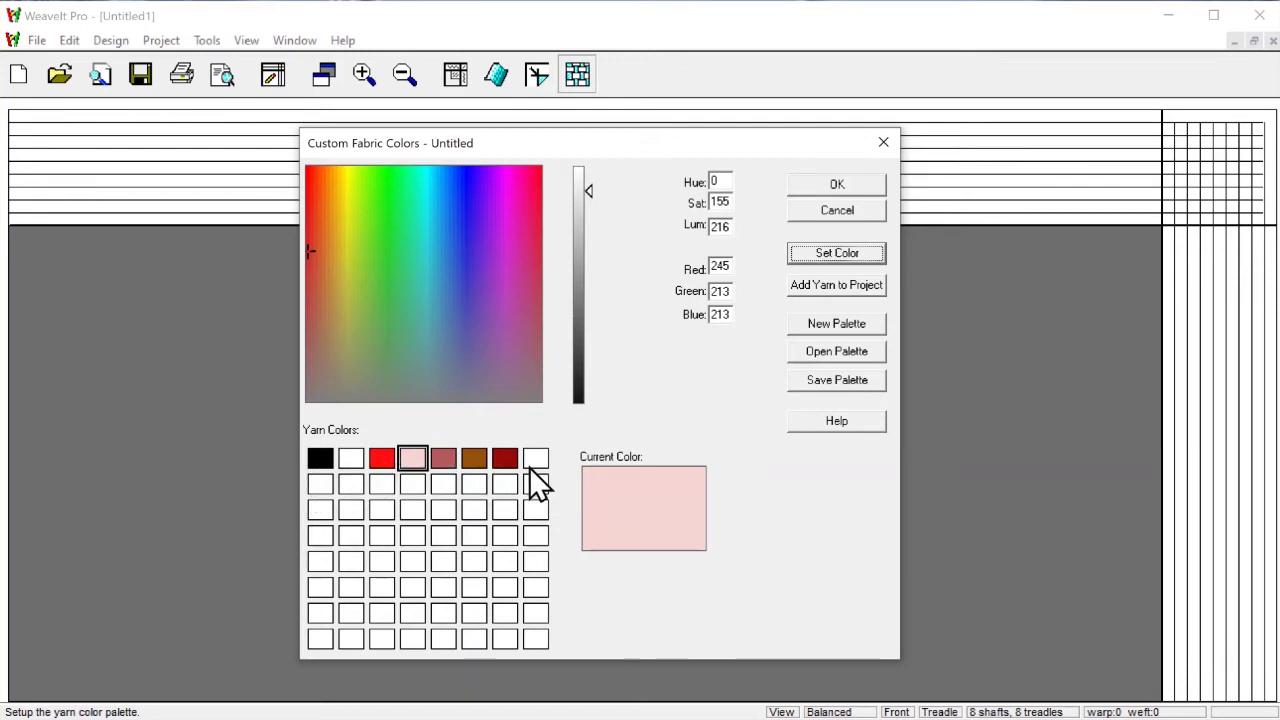
Step: Store a blue-violet (89/72/241) in the eighth yarn slot, completing the top row
left_click(311, 250)
mouse_move(312, 251)
left_mouse_down()
mouse_move(437, 223)
mouse_move(470, 200)
left_mouse_up()
left_click(536, 460)
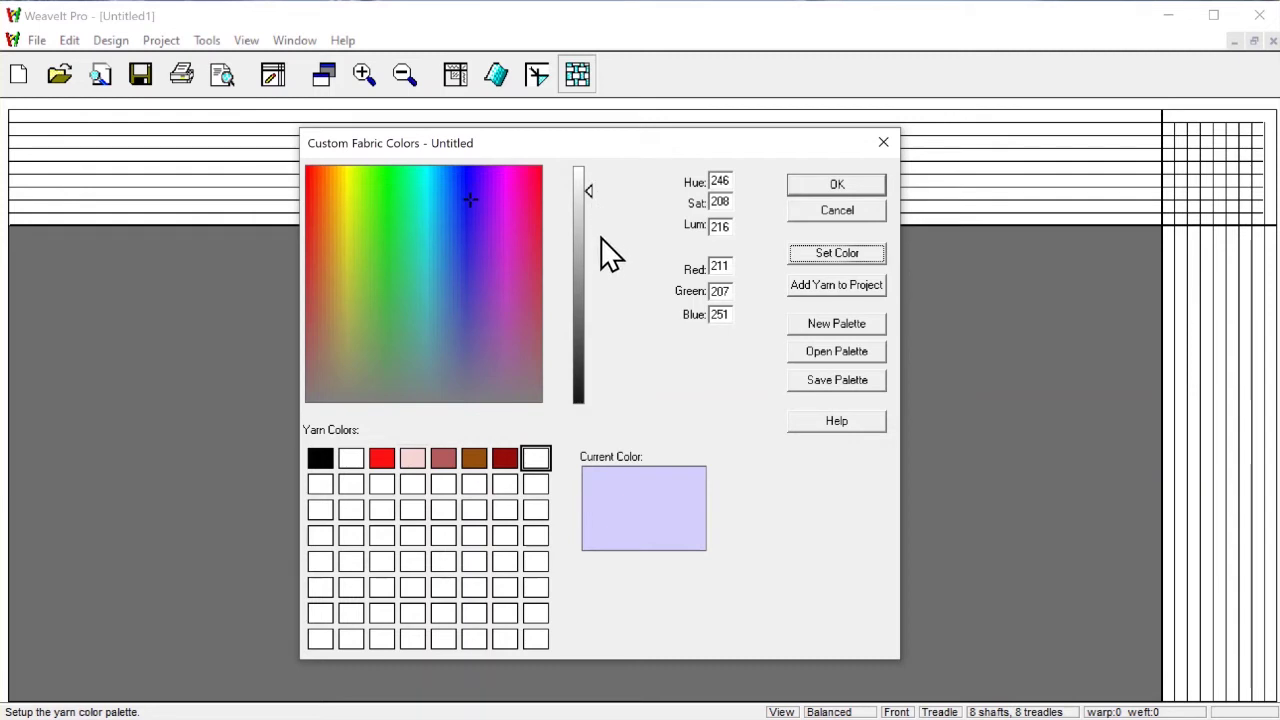
left_click_drag(590, 188, 589, 258)
left_click(856, 255)
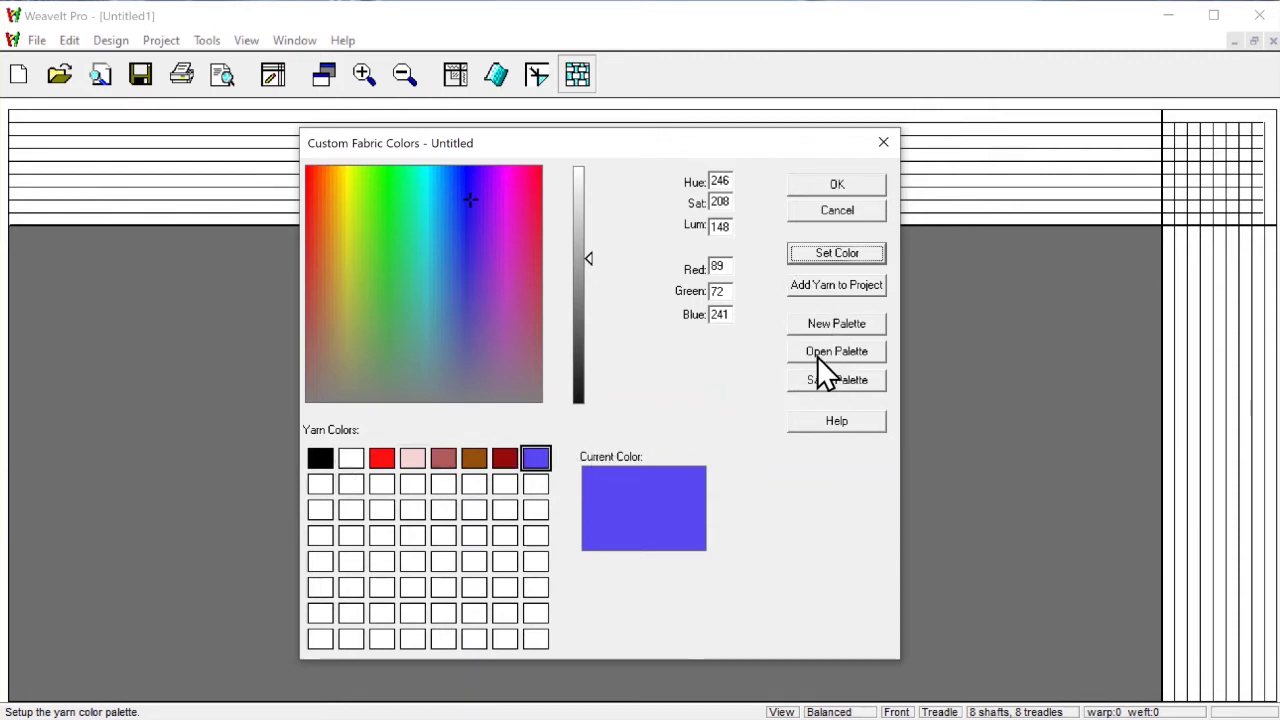
Step: Save the eight-colour yarn palette as Sallys.clr in the WeaveIt Files Colors folder
left_click(838, 387)
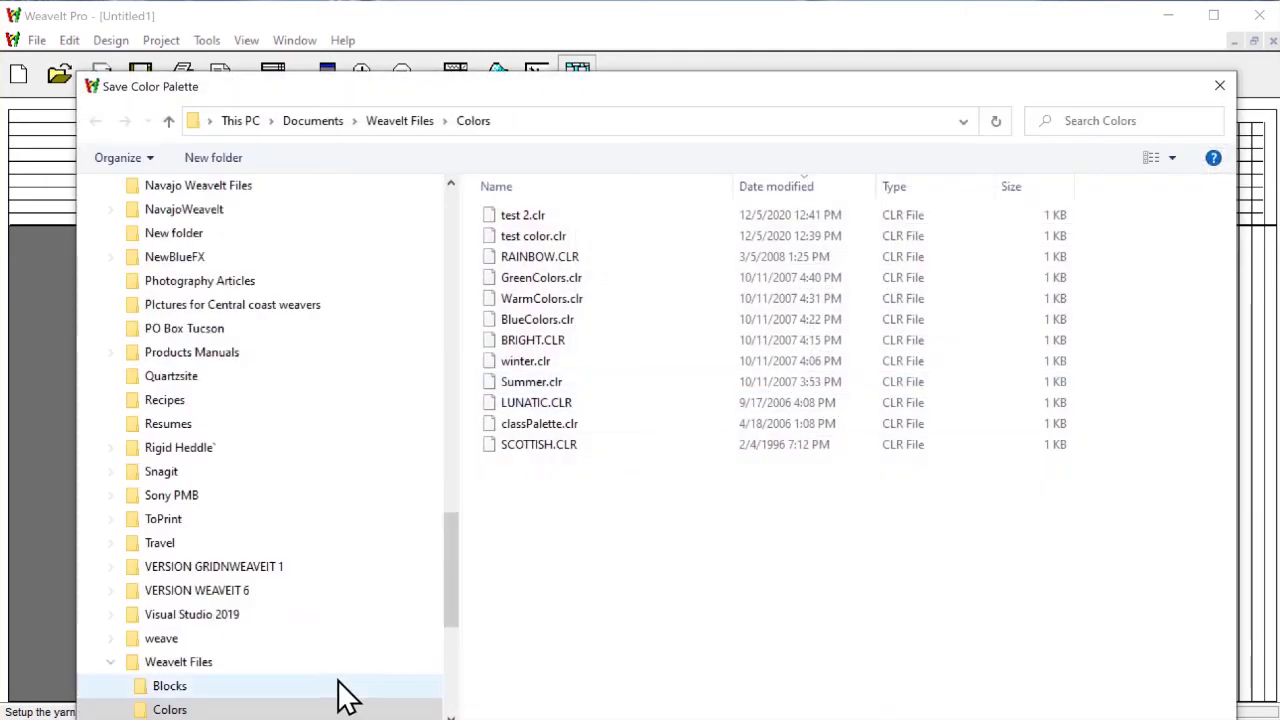
left_click_drag(601, 99, 594, 34)
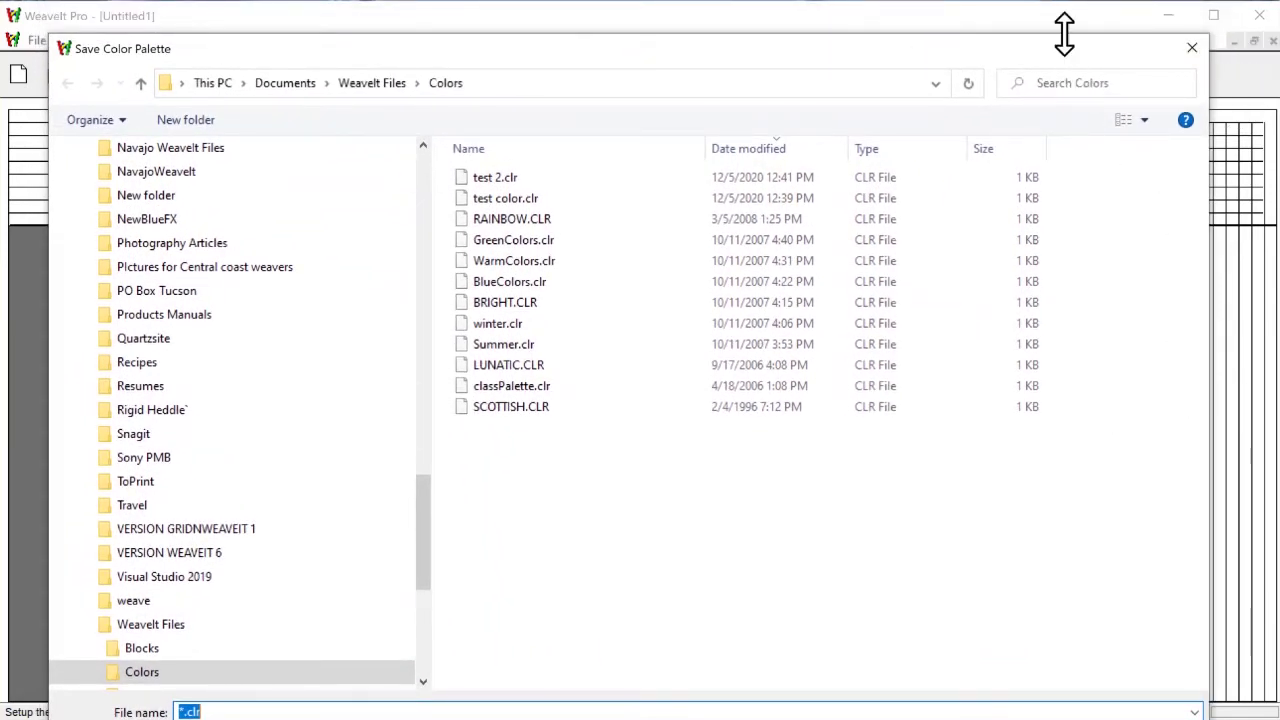
left_click_drag(1064, 35, 1060, 90)
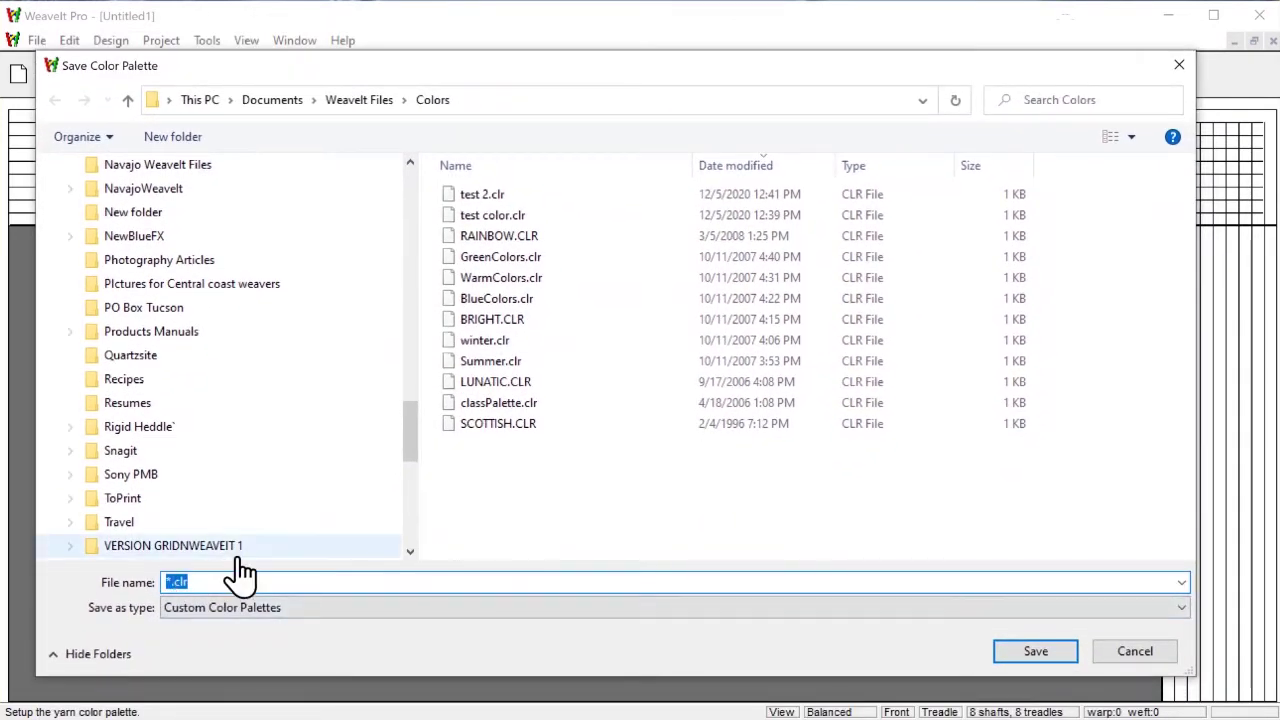
type("Sallys")
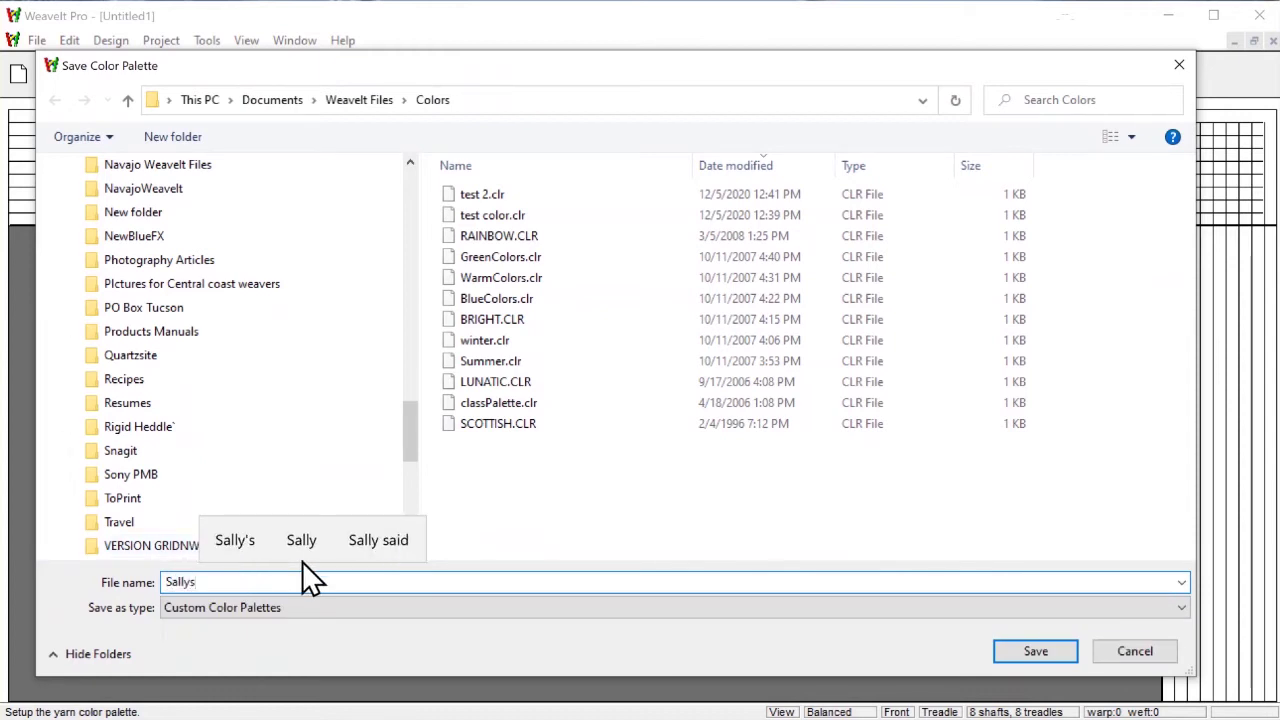
left_click(1037, 651)
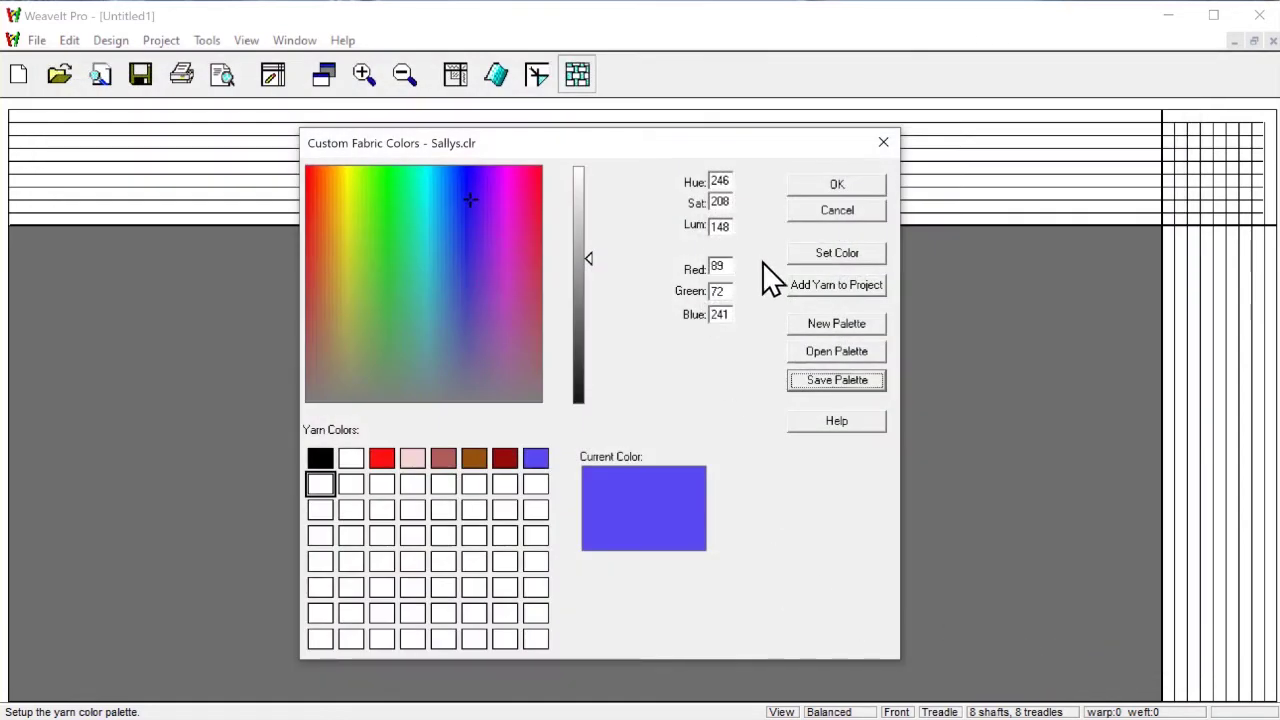
Step: Close the colour window and check the threading's Warp Yarn list, keeping black
left_click(827, 186)
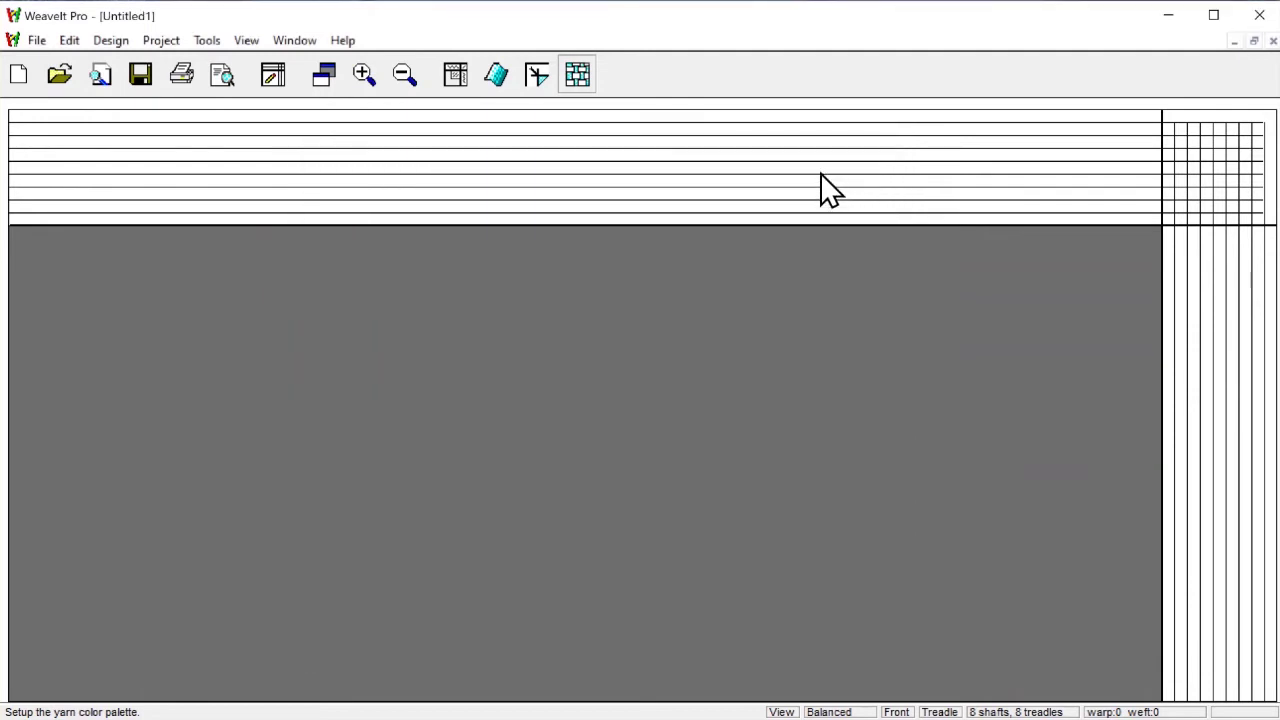
left_click(272, 76)
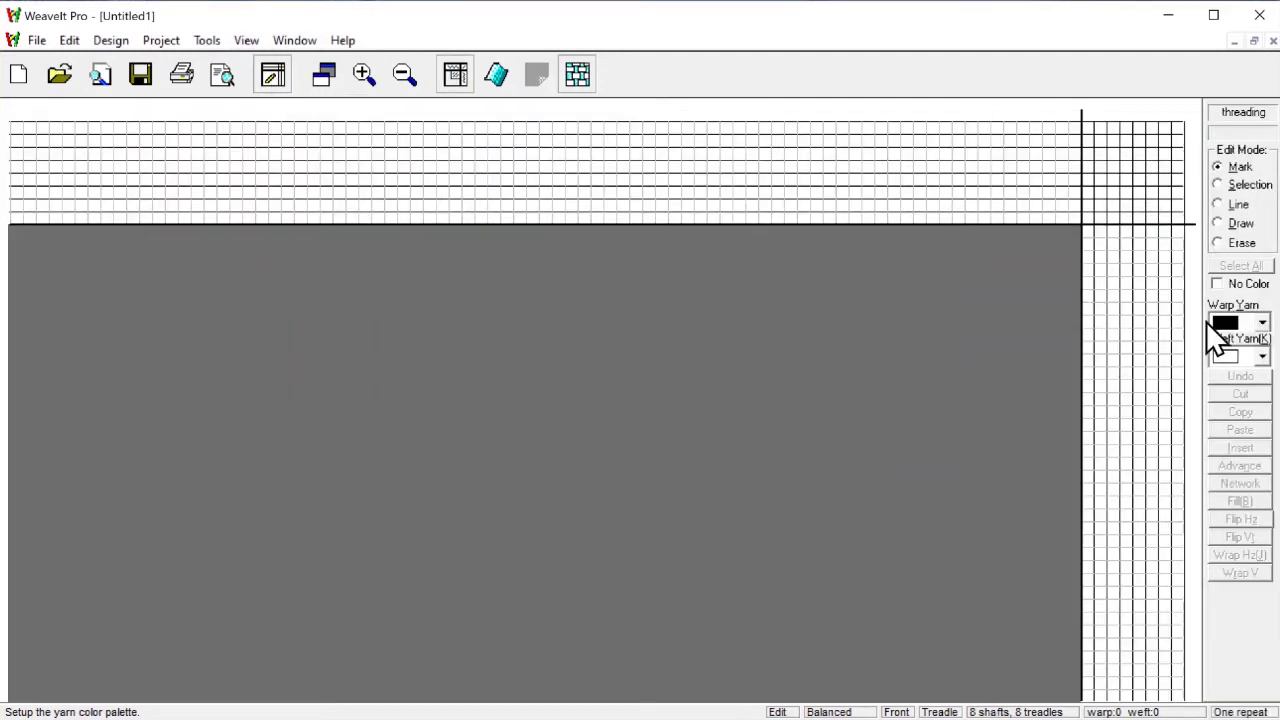
left_click(1264, 324)
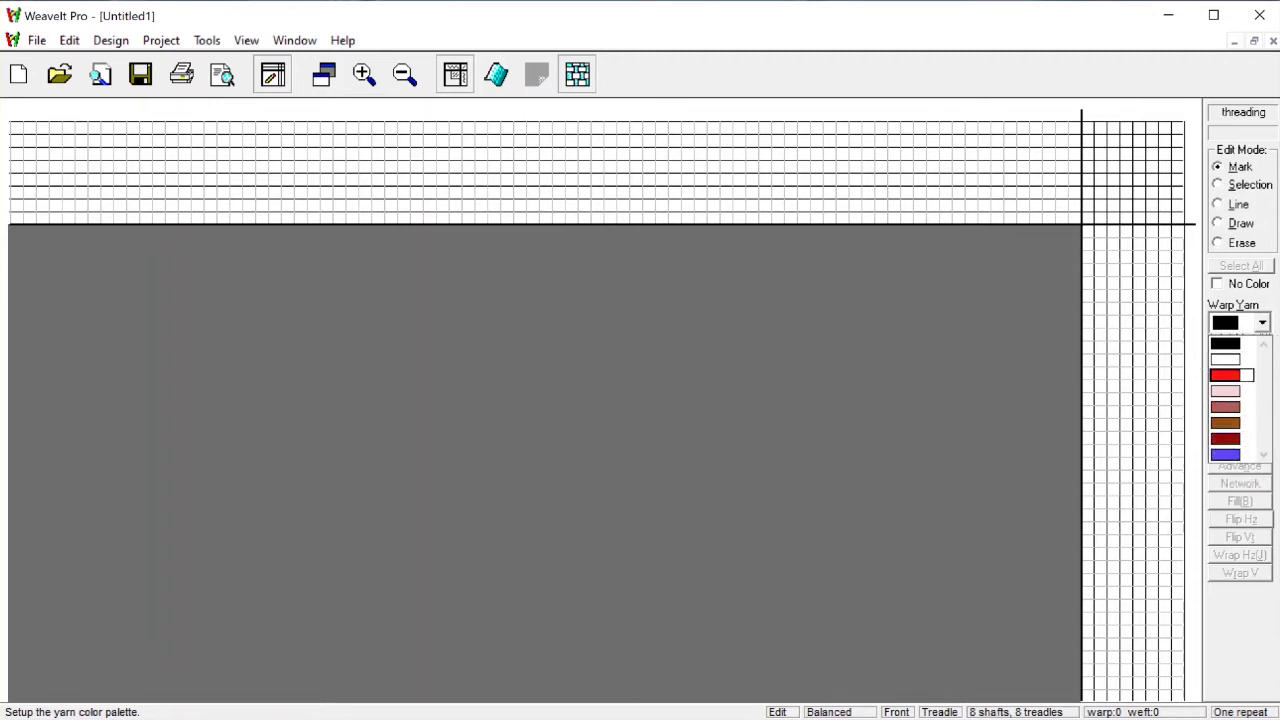
left_click(737, 378)
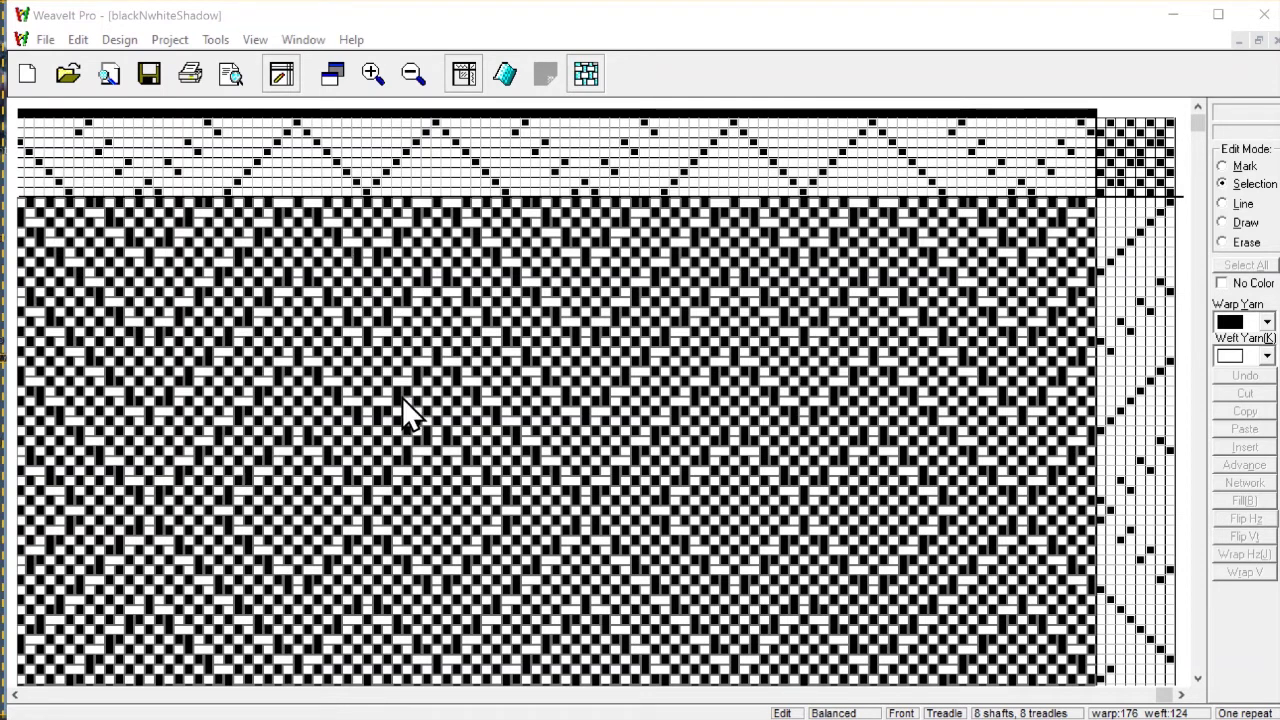
Step: Recolour warp and weft ABAB with Yarn A blue and Yarn B yellow, then zoom out
left_click(112, 42)
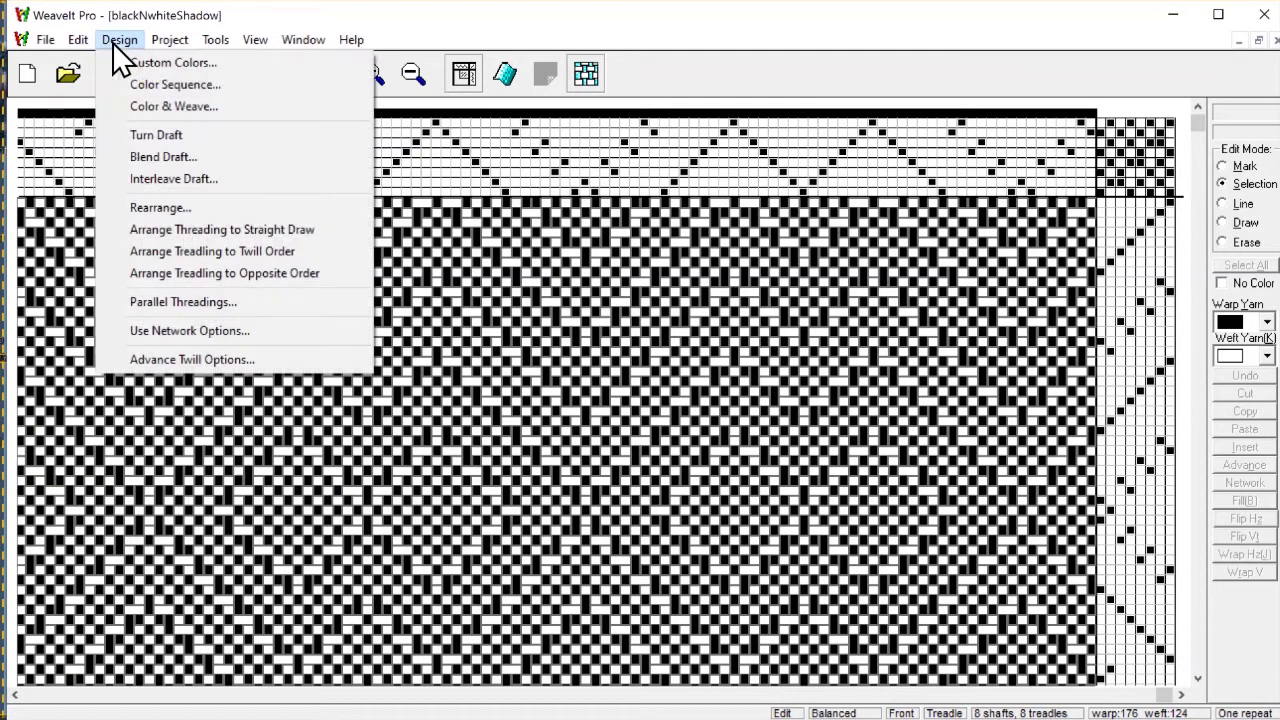
left_click(188, 109)
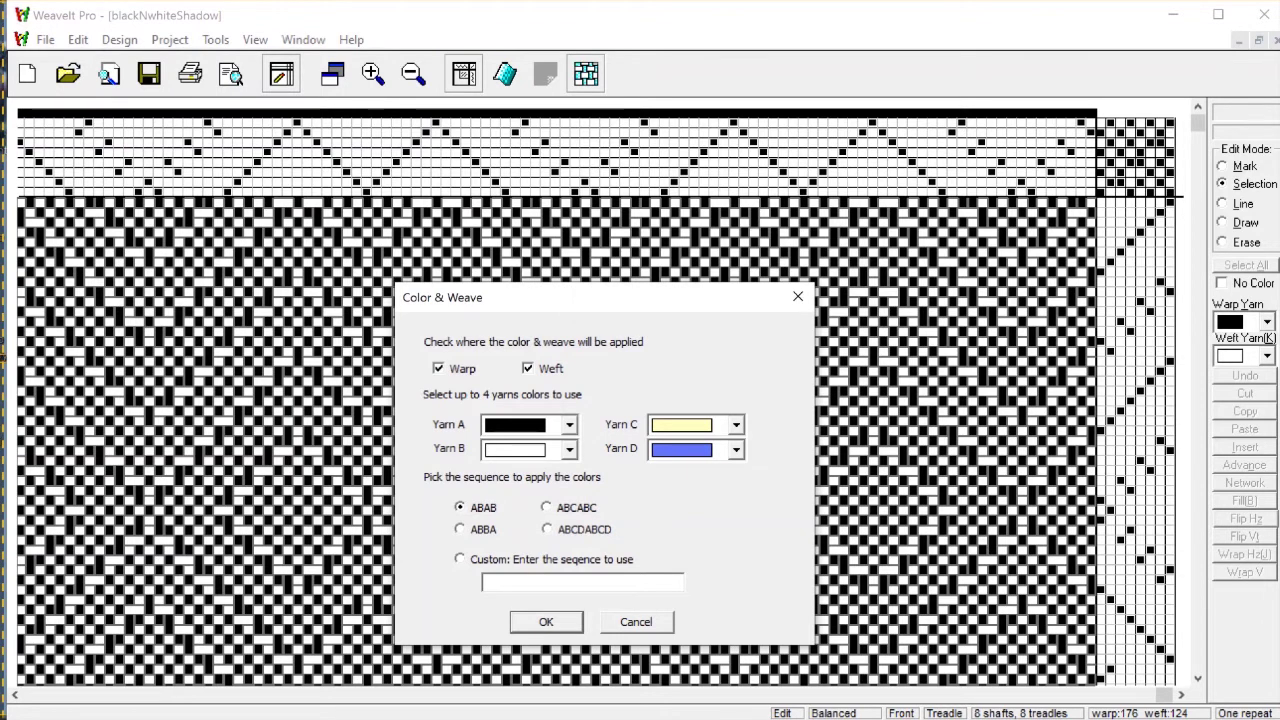
left_click_drag(578, 300, 602, 194)
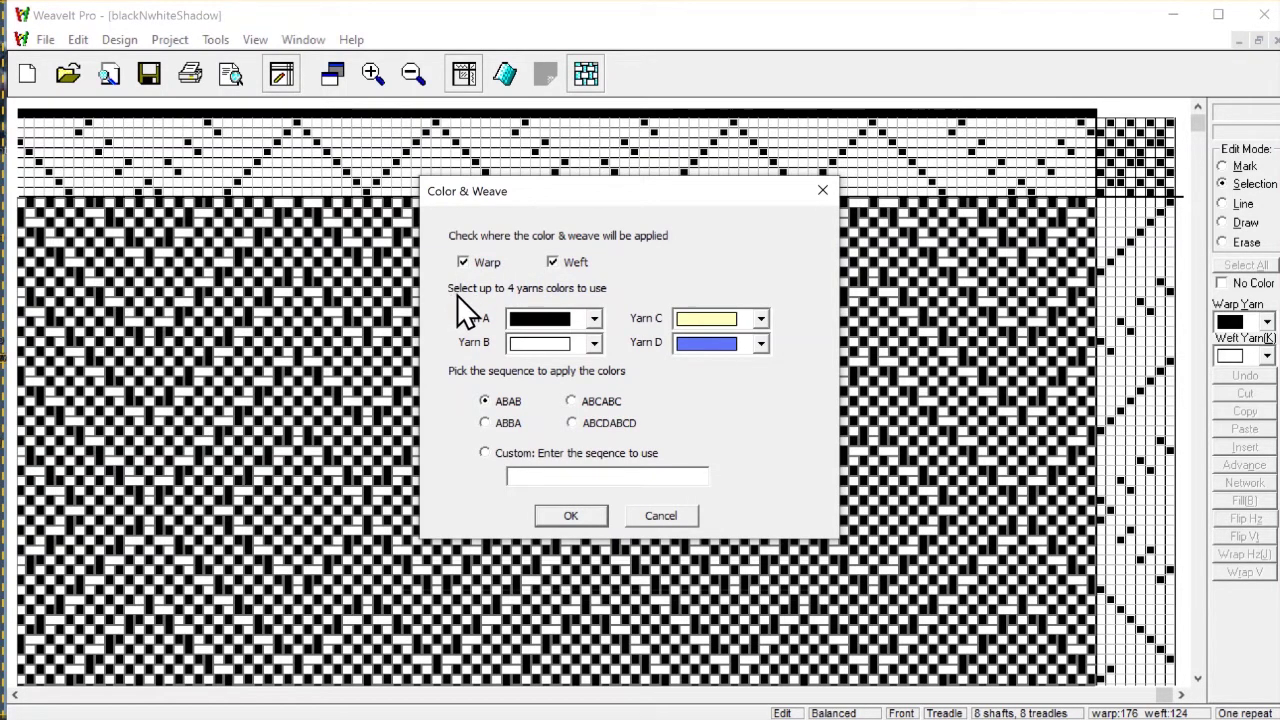
left_click(593, 318)
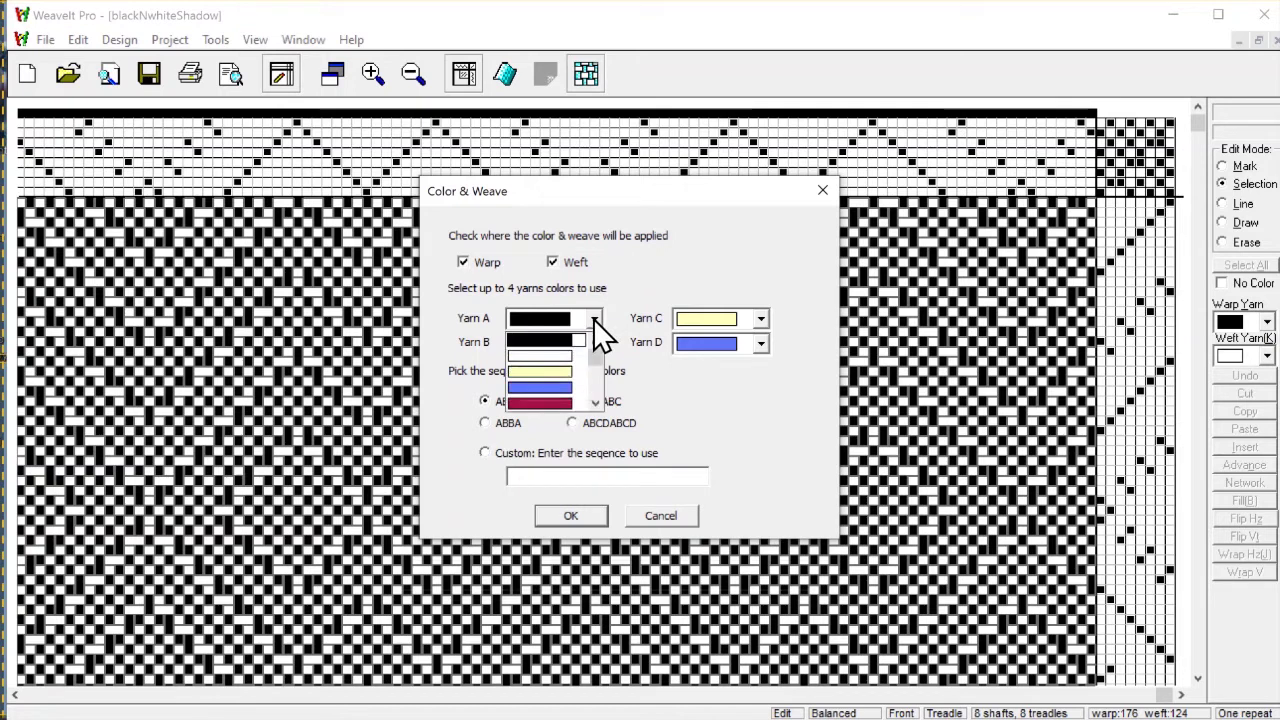
left_click(544, 386)
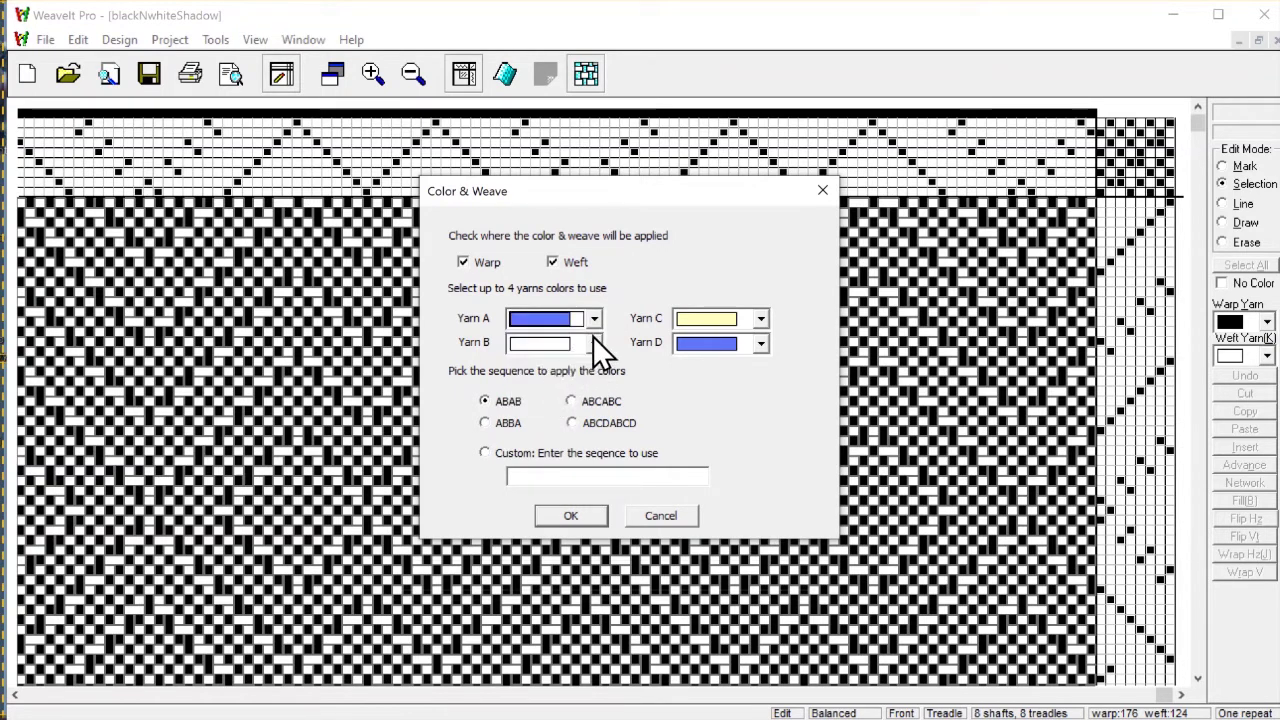
left_click(594, 343)
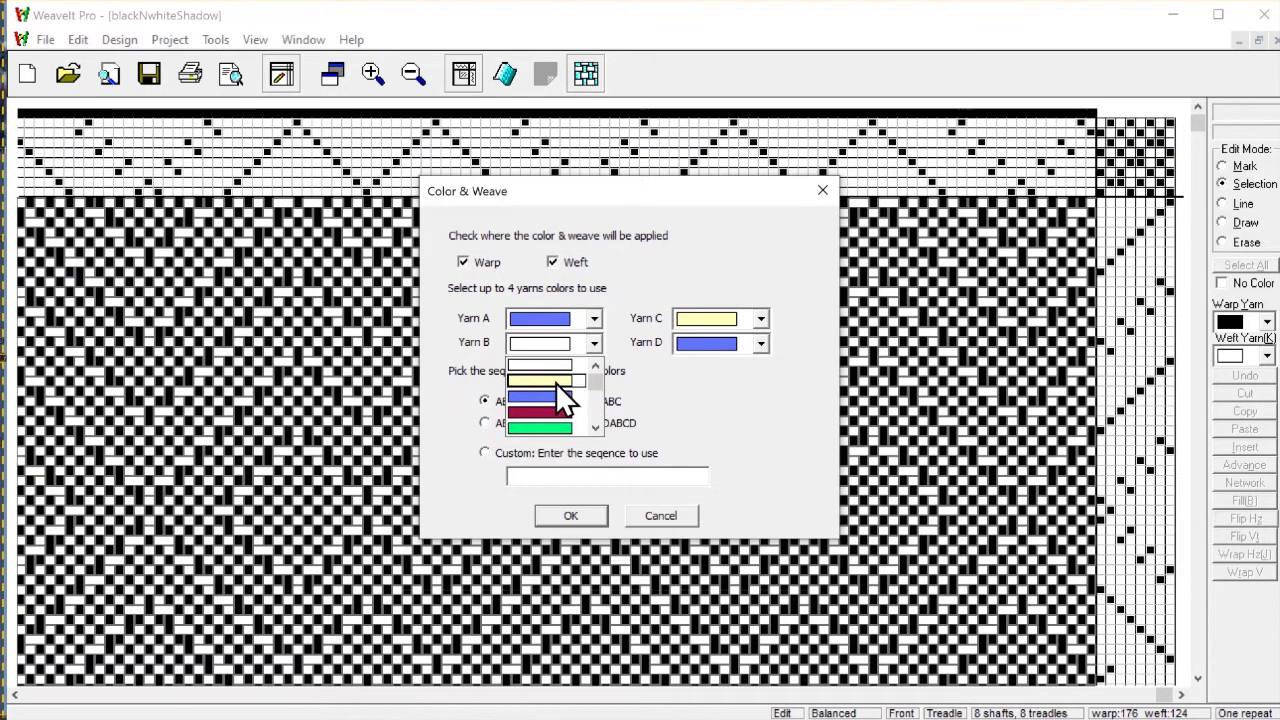
left_click(556, 372)
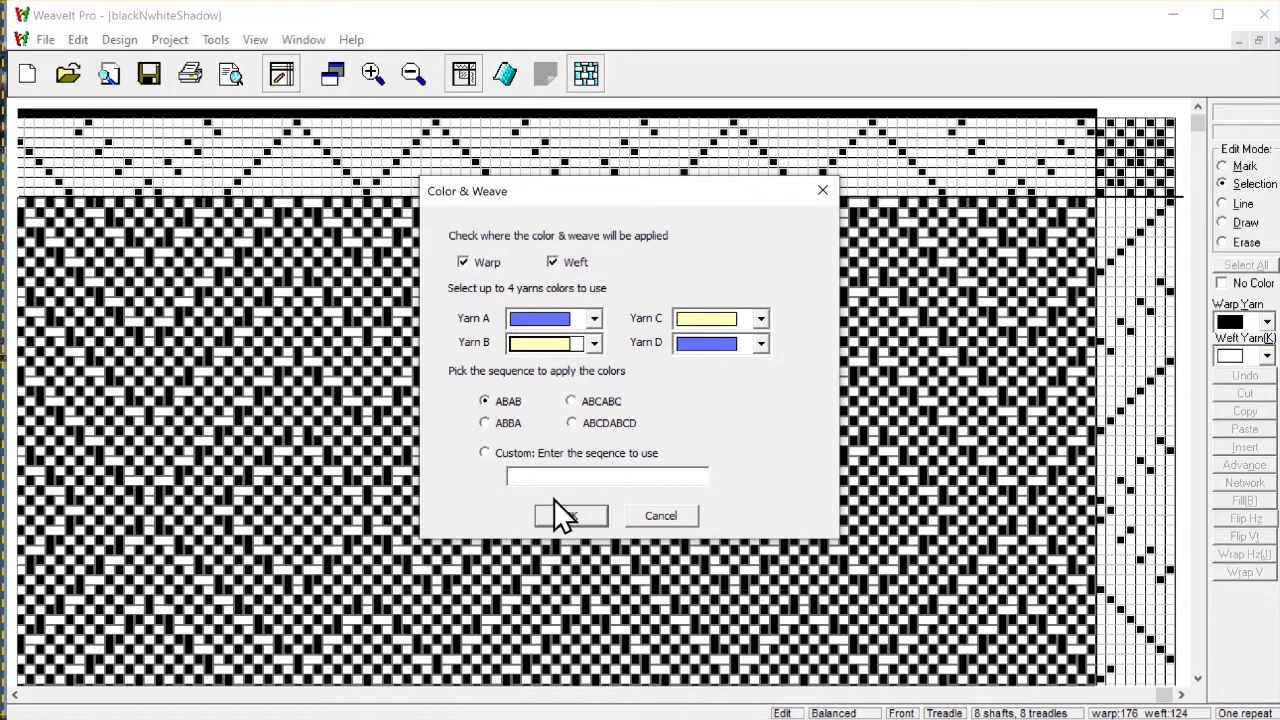
left_click(592, 516)
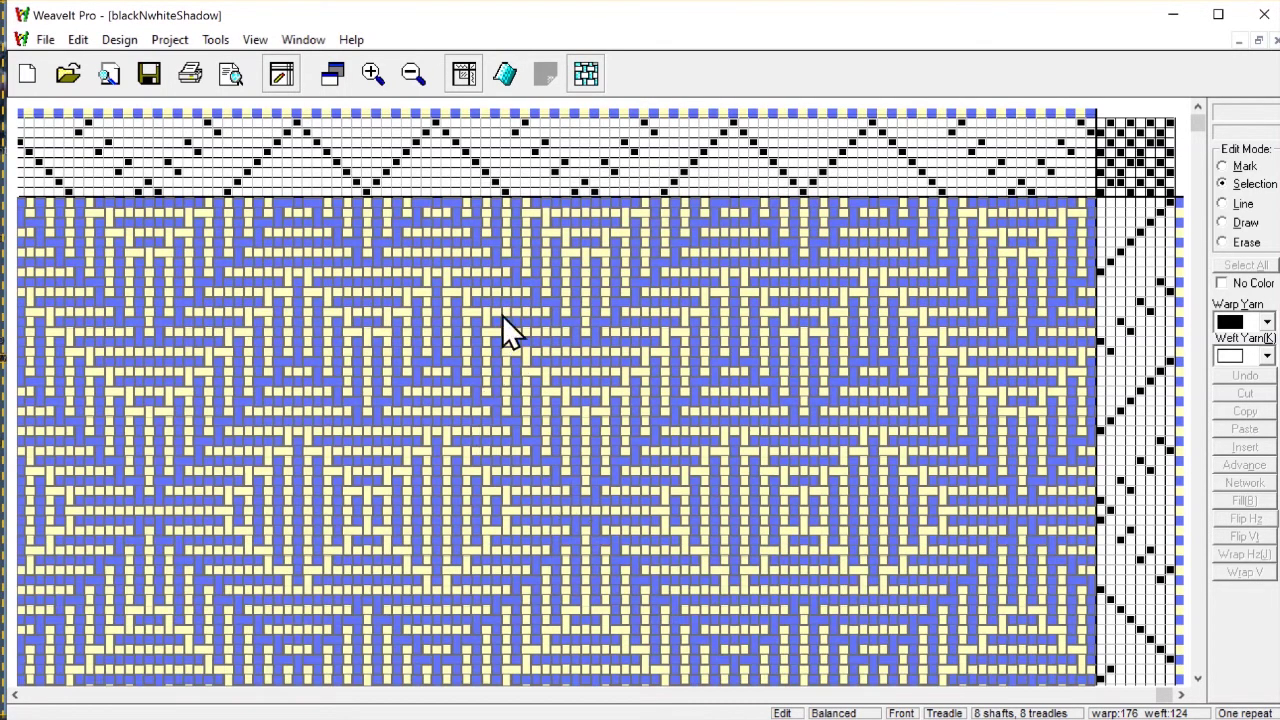
left_click(412, 75)
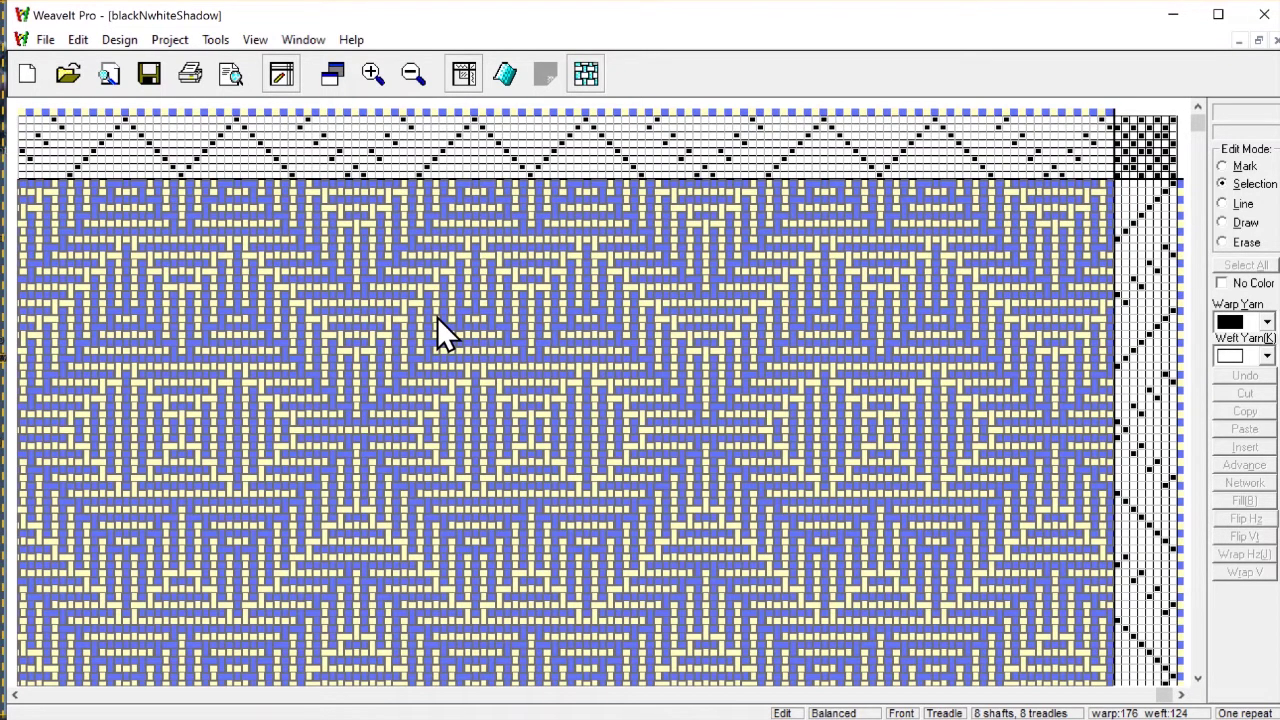
Step: Recolour only the weft ABAB with Yarn A pale yellow and Yarn B blue
left_click(119, 40)
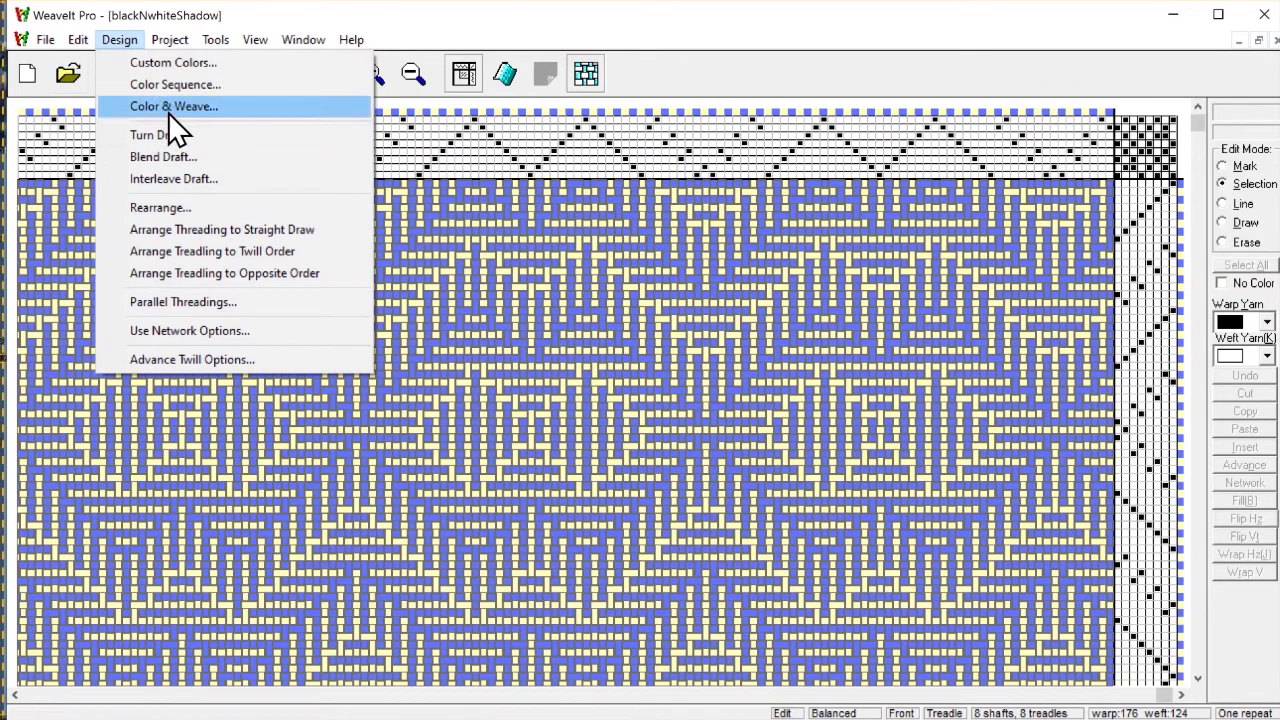
left_click(168, 112)
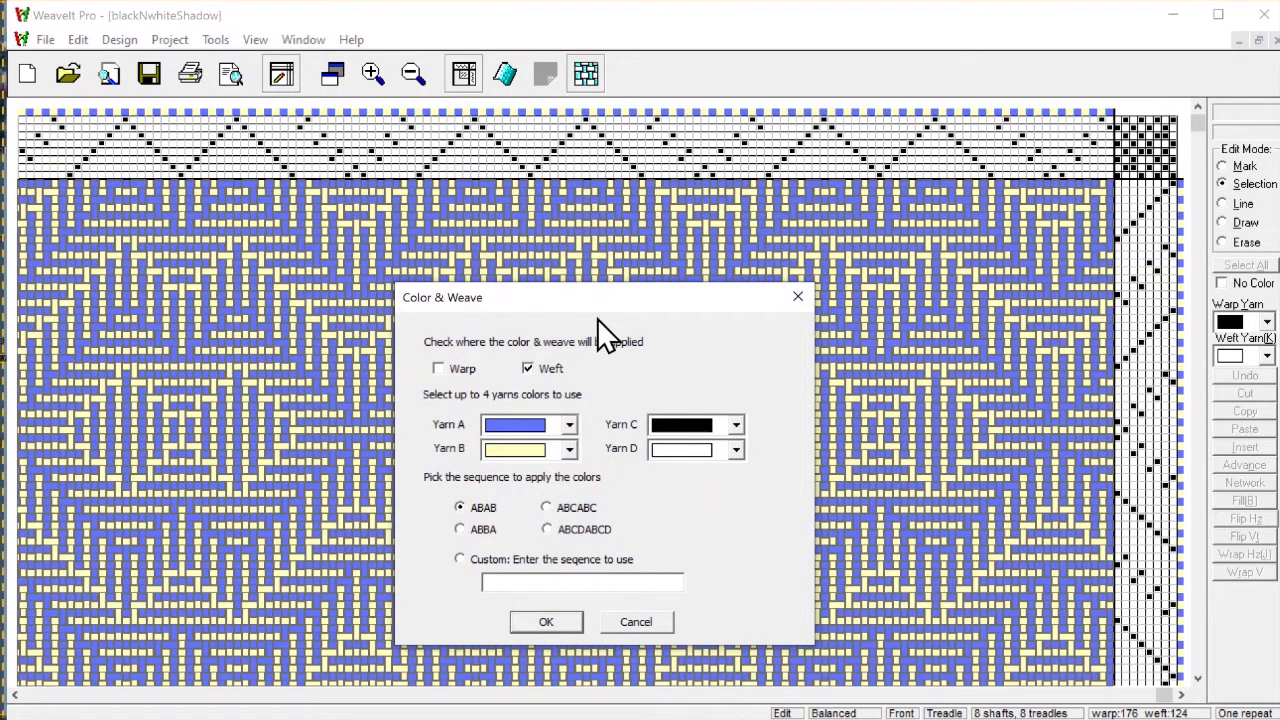
left_click_drag(605, 304, 598, 242)
left_click(565, 352)
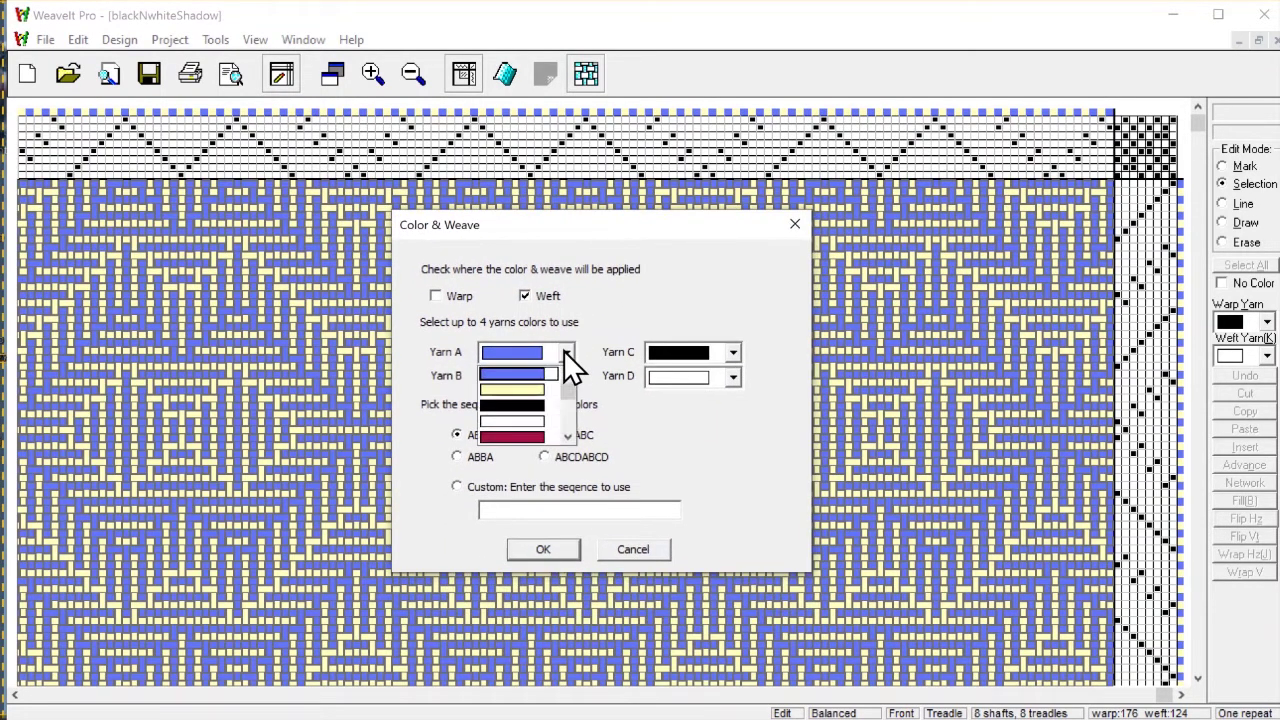
left_click(523, 391)
left_click(567, 378)
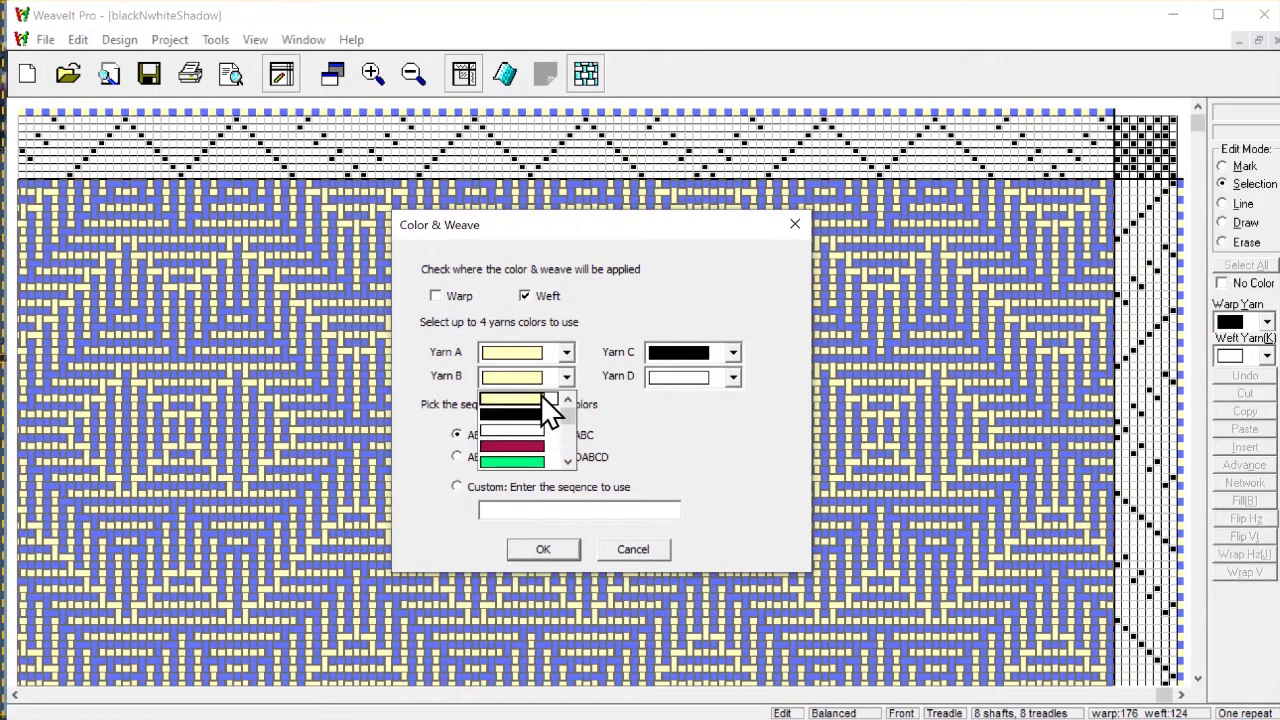
left_click(569, 399)
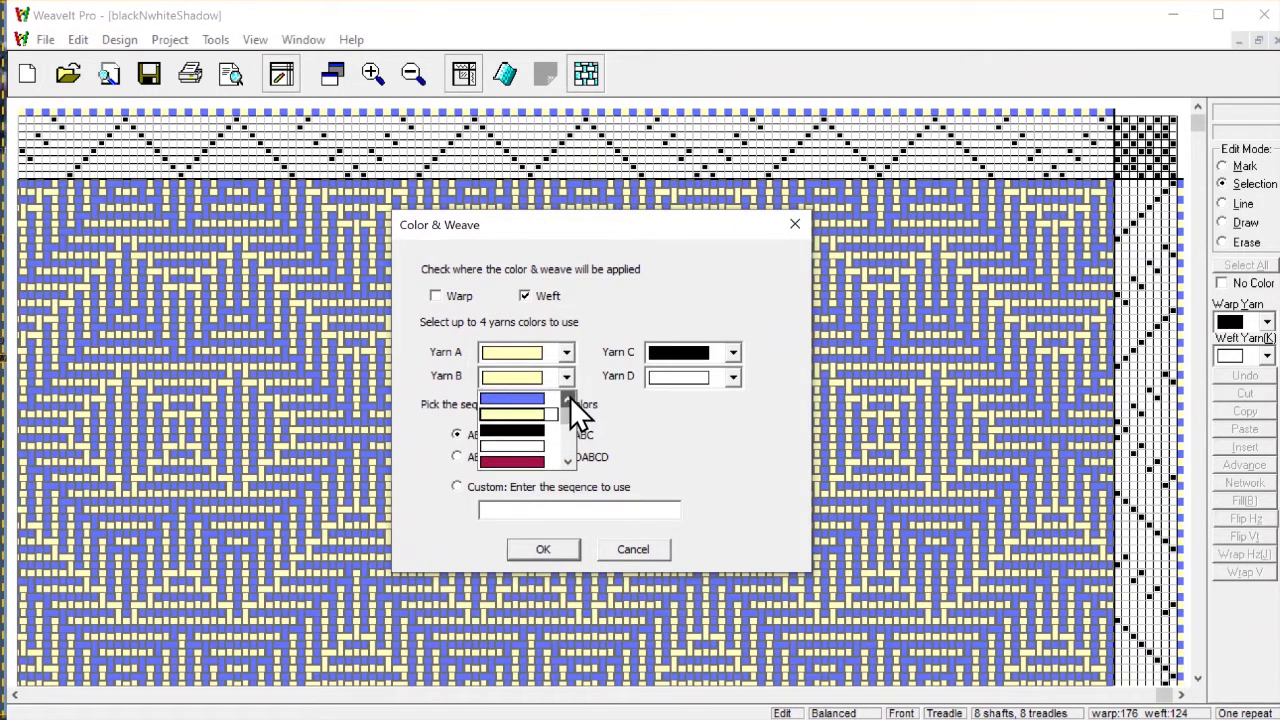
left_click(505, 395)
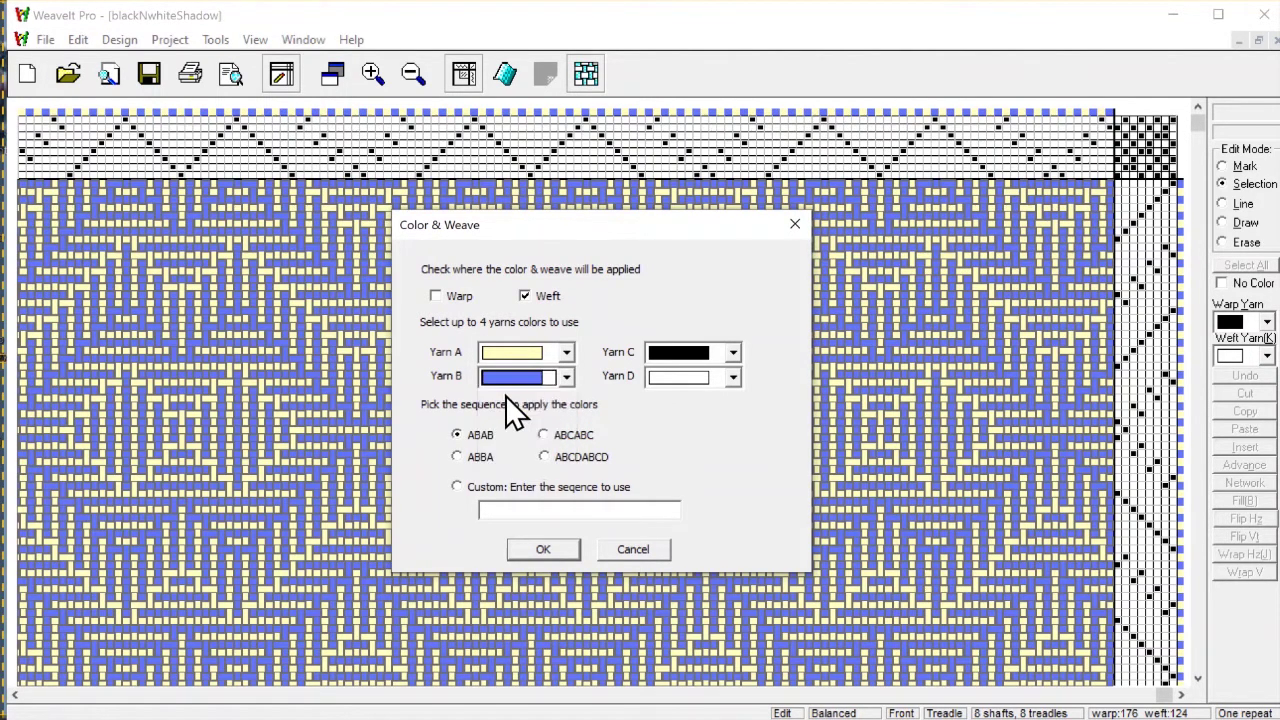
left_click(548, 548)
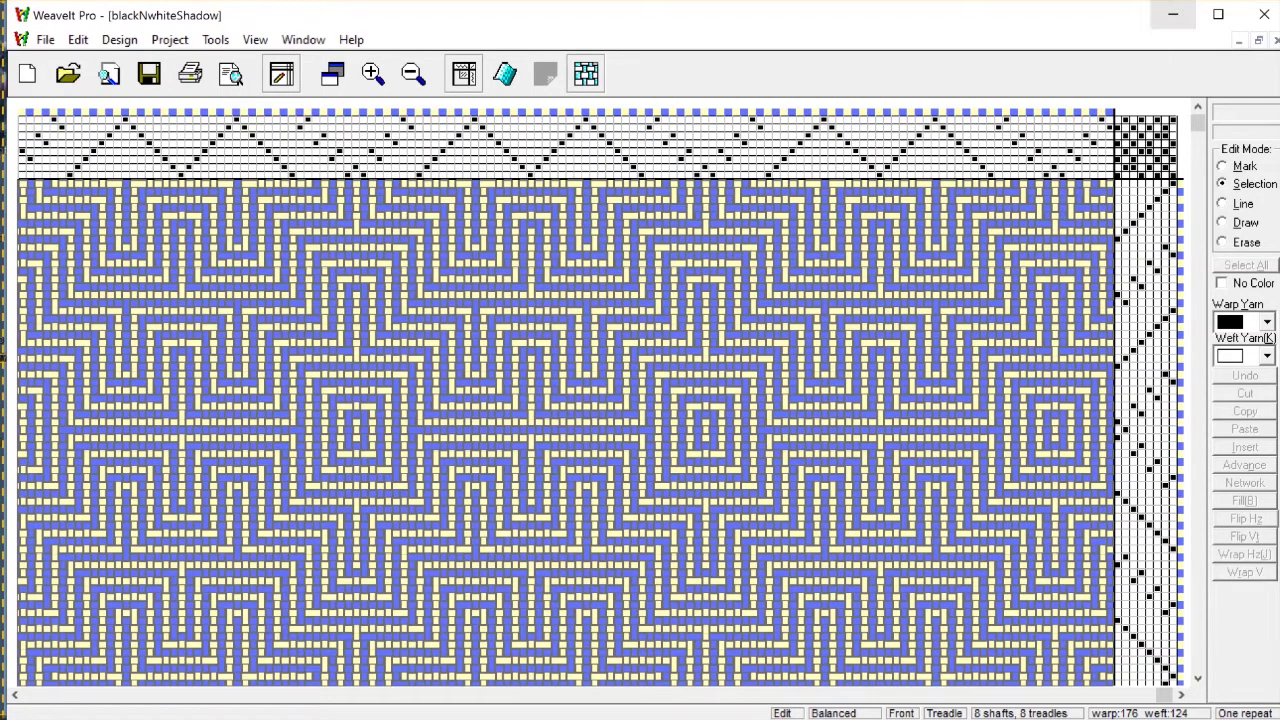
Step: Turn View > Show Structure Only on, then off again to restore the coloured view
left_click(255, 40)
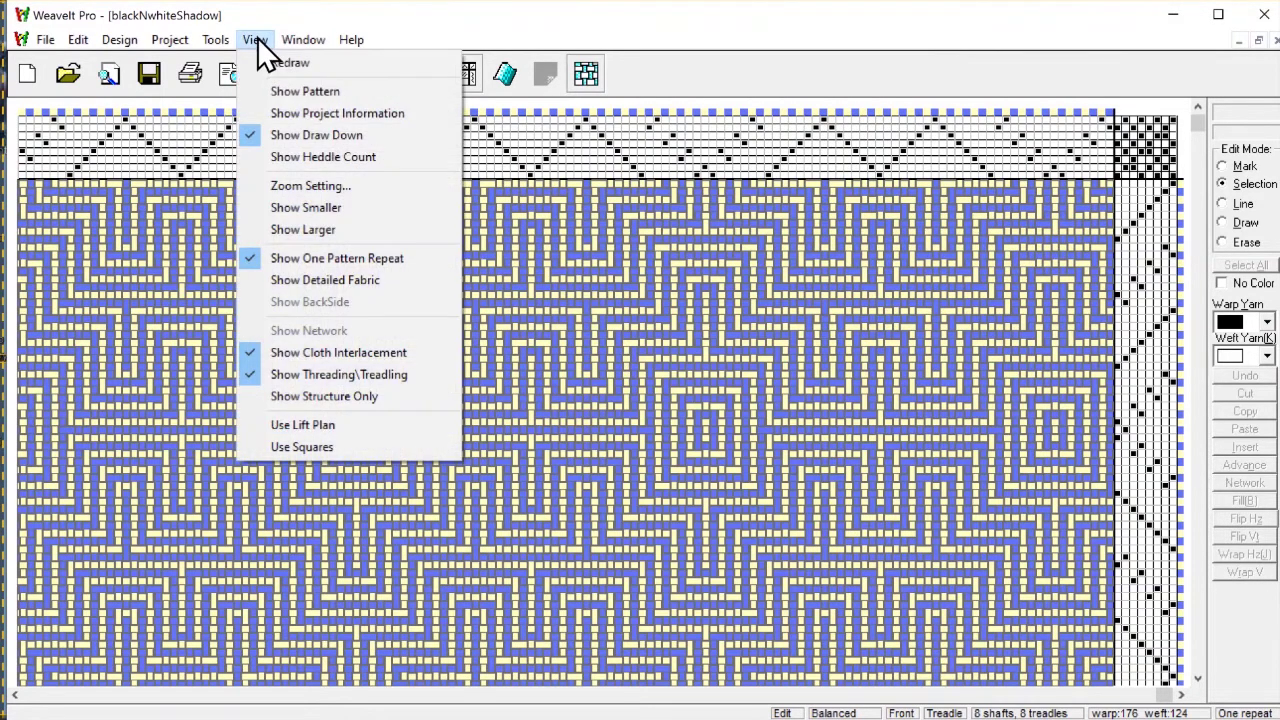
left_click(298, 397)
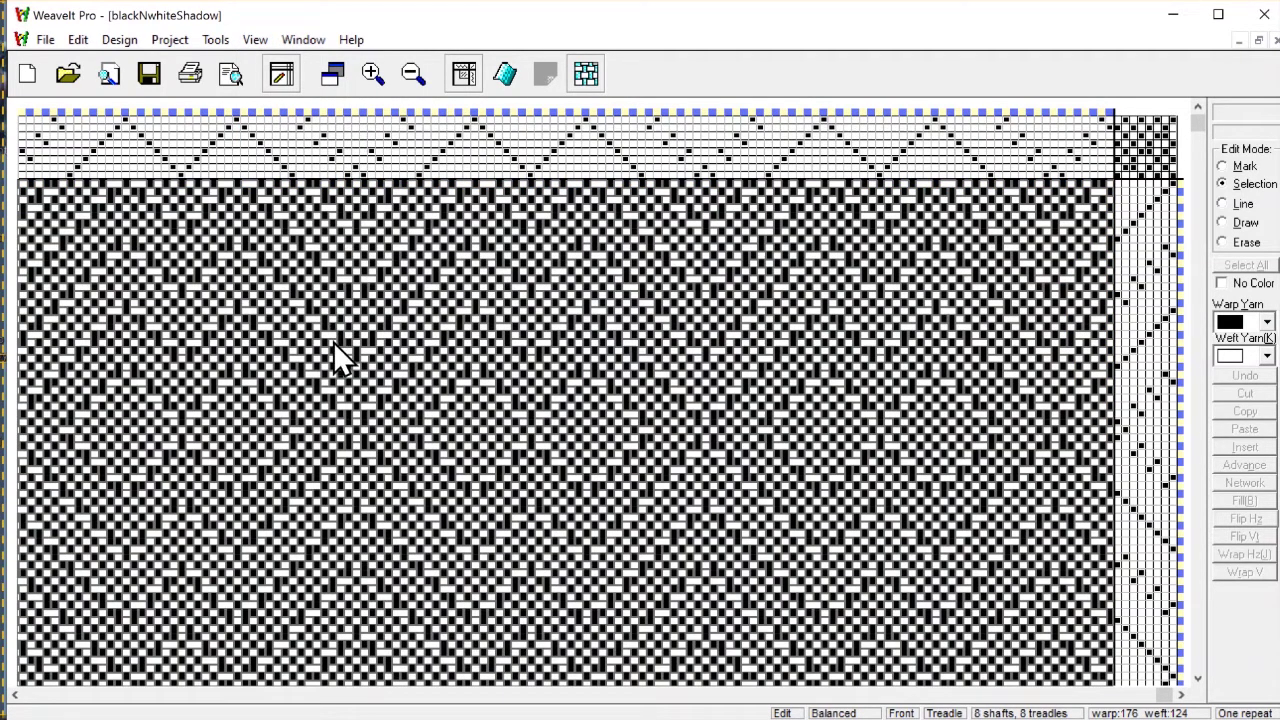
left_click(256, 40)
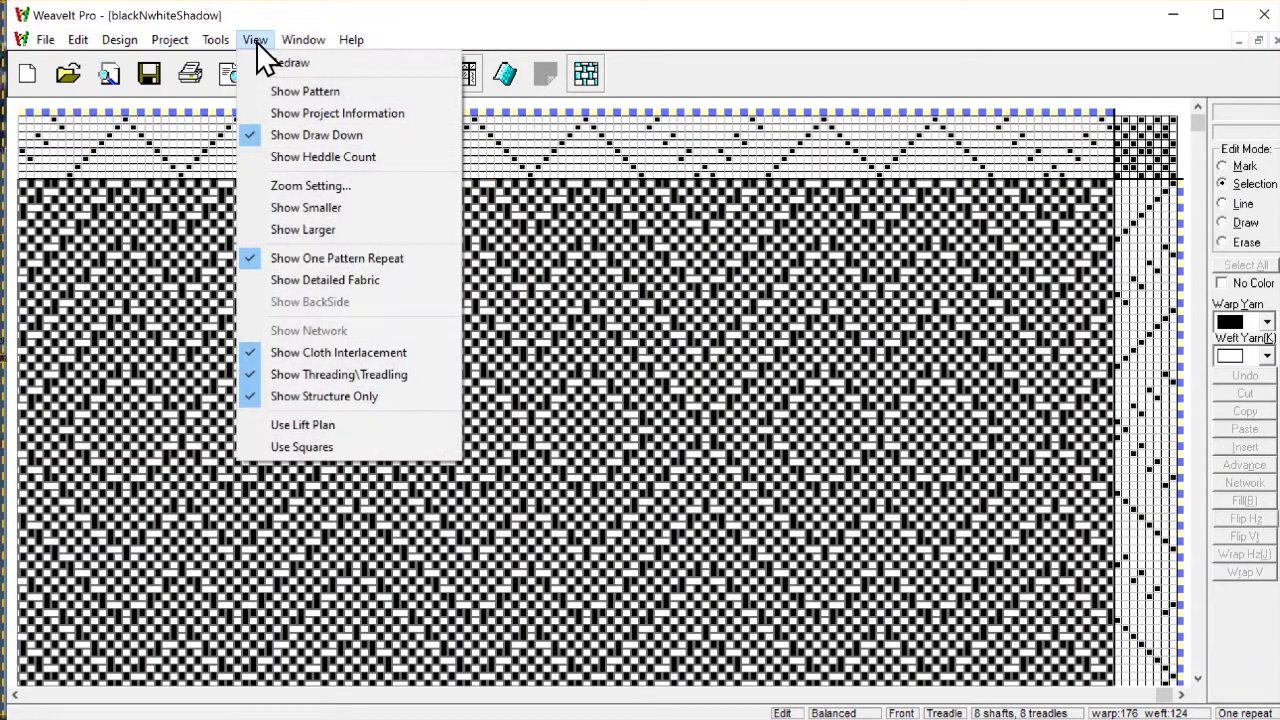
left_click(343, 394)
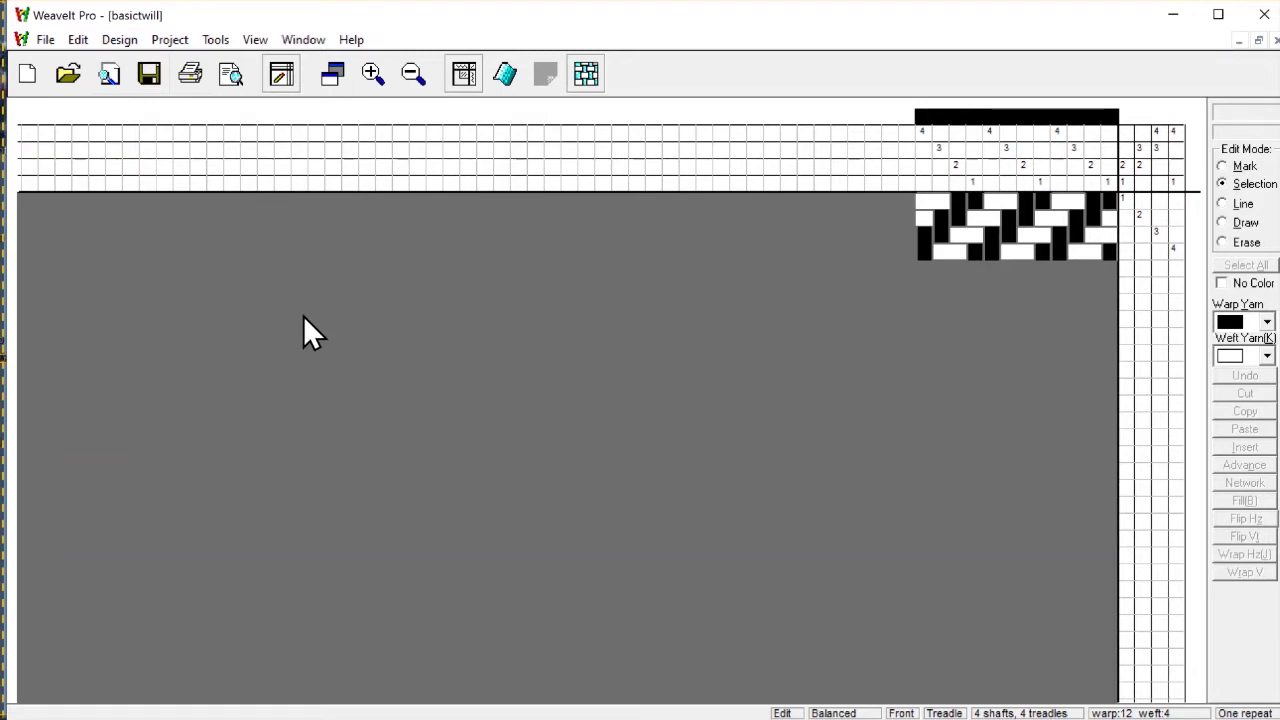
Step: Open Color & Weave for basictwill and switch from ABAB to a Custom sequence
left_click(111, 42)
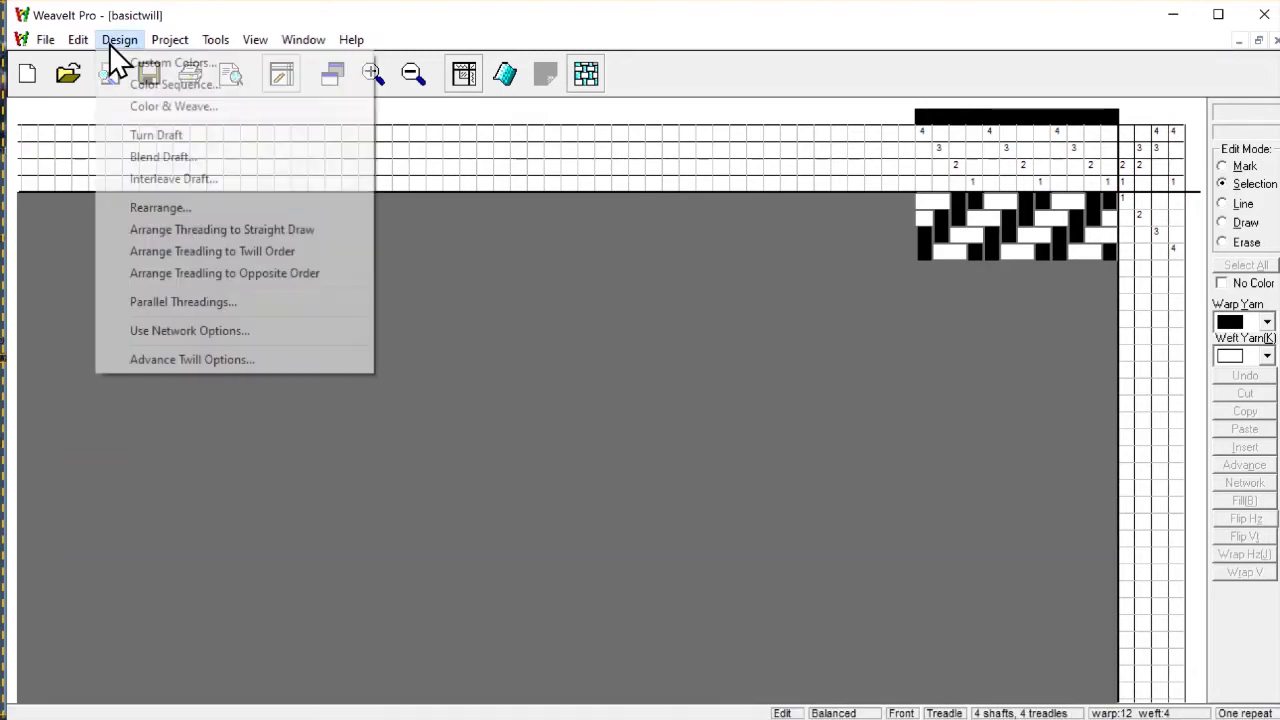
left_click(191, 106)
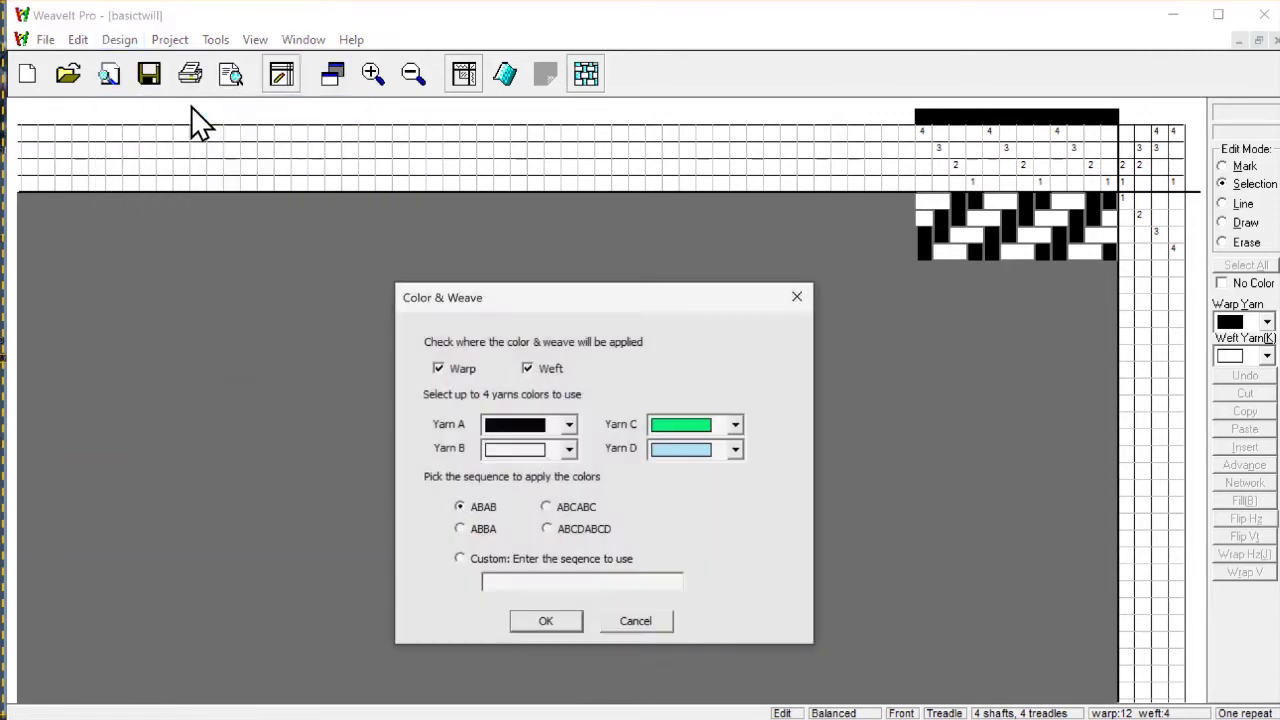
left_click_drag(610, 296, 556, 154)
left_click(408, 418)
Step: Set Yarn A to green, Yarn B to yellow and Yarn C to red
left_click(515, 283)
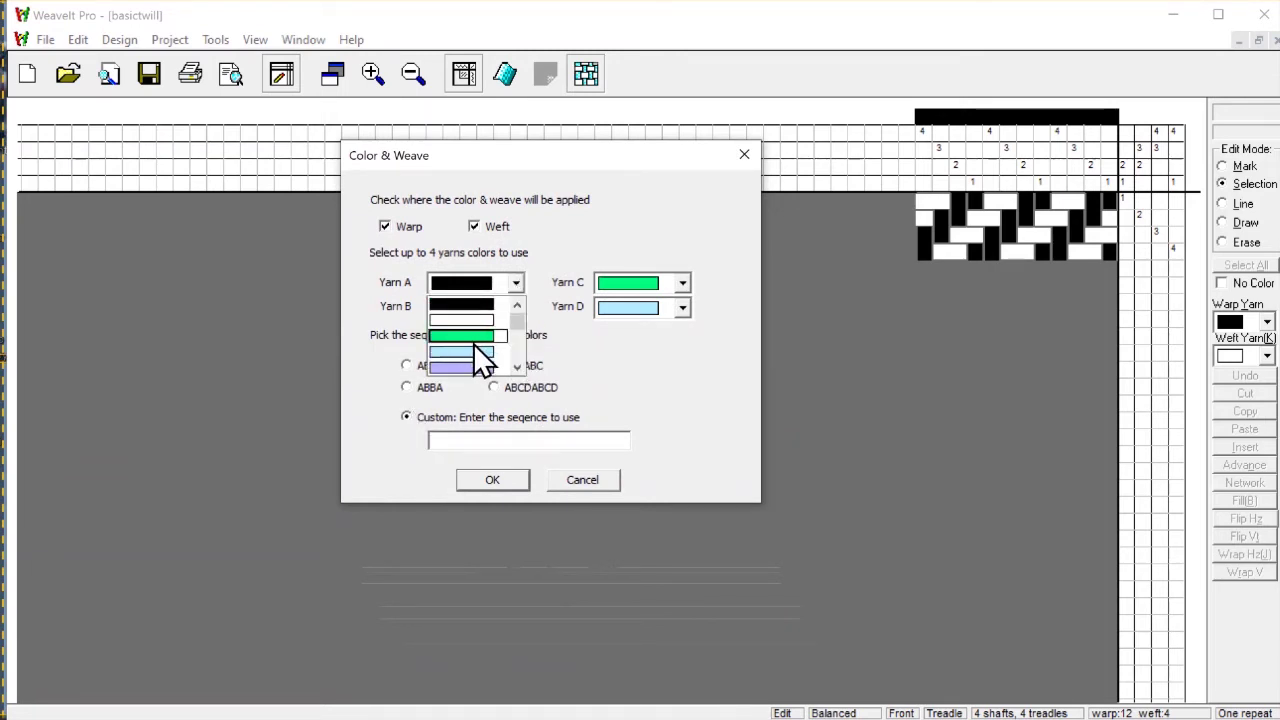
left_click(462, 337)
left_click(515, 307)
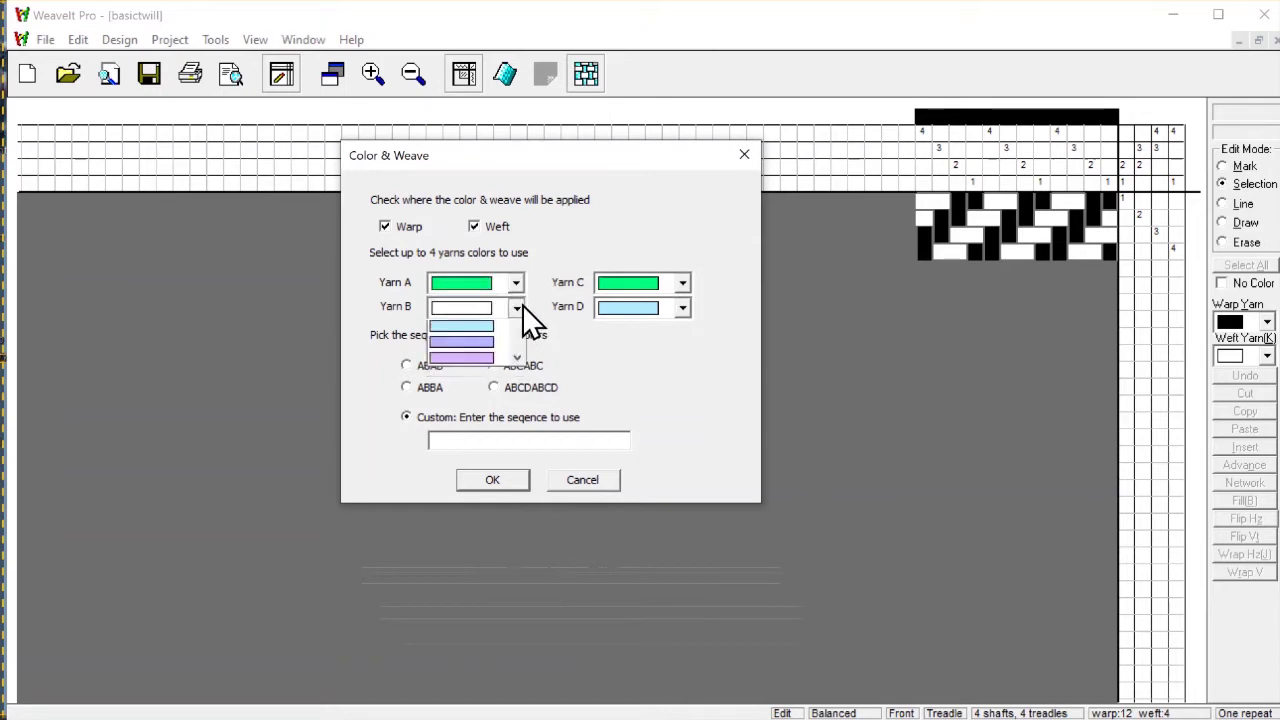
scroll(518, 388, "down", 5)
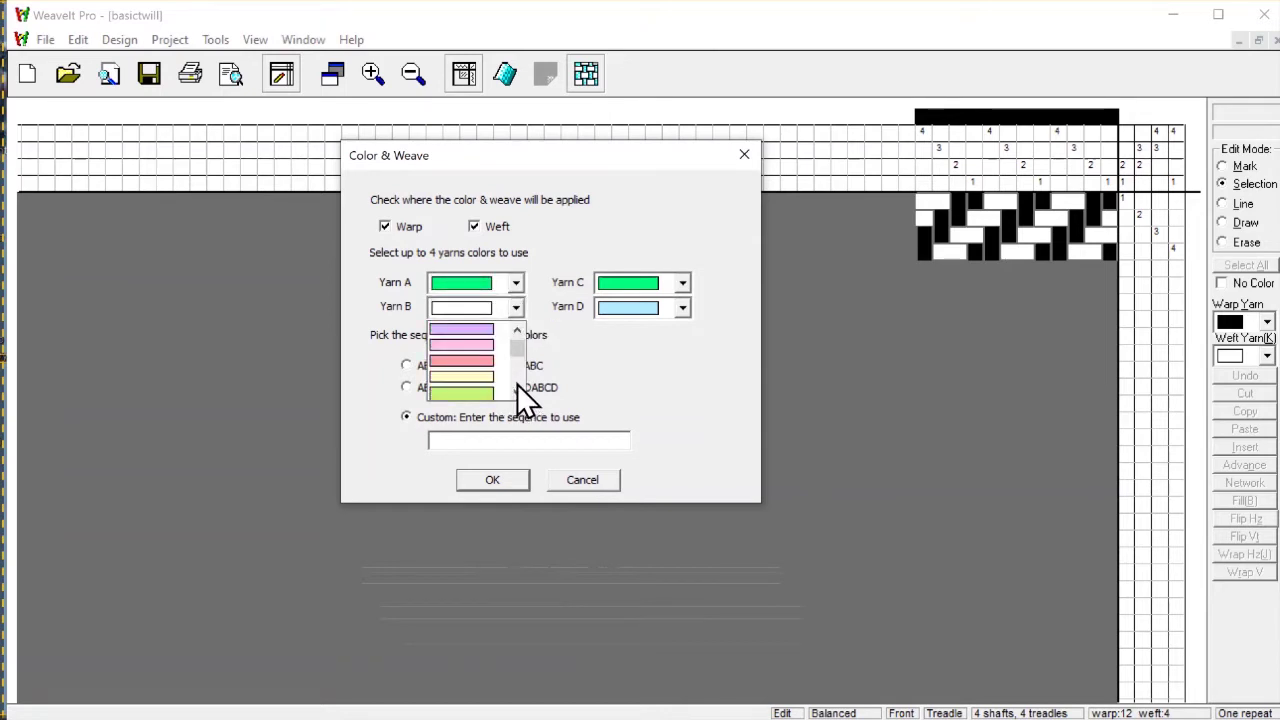
scroll(517, 384, "down", 2)
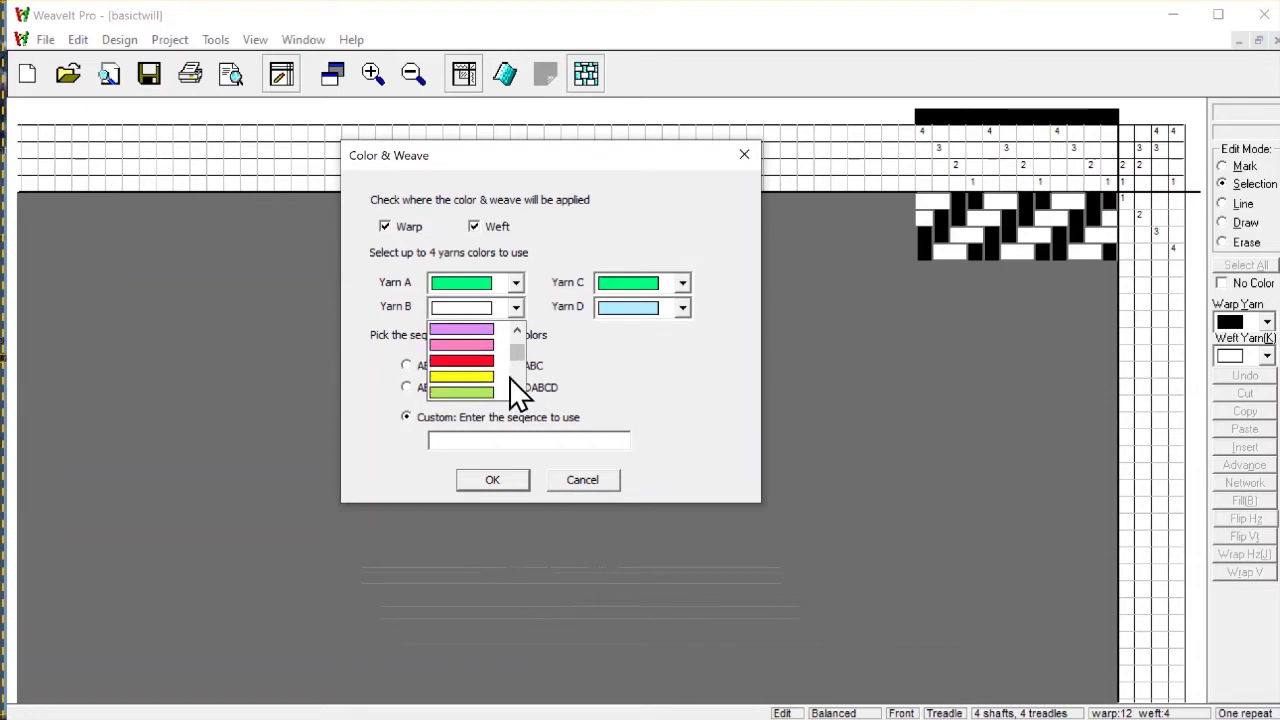
left_click(476, 380)
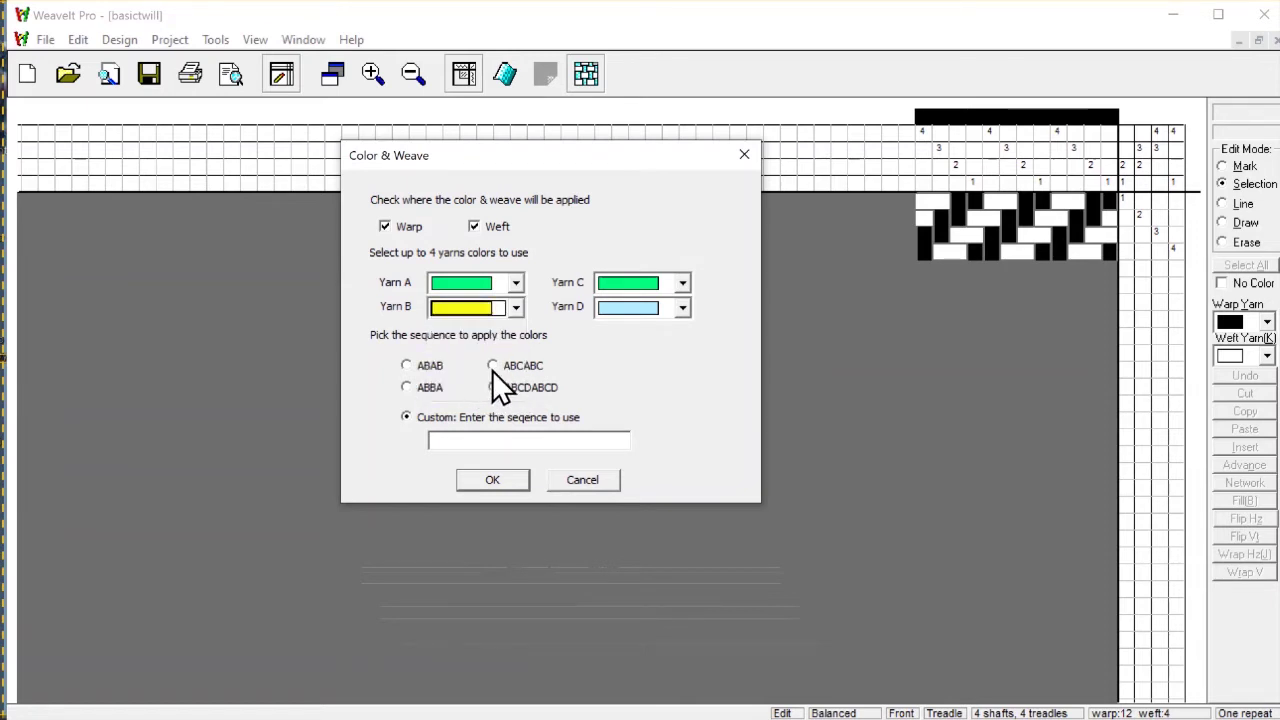
left_click(682, 284)
scroll(684, 350, "down", 4)
left_click(640, 320)
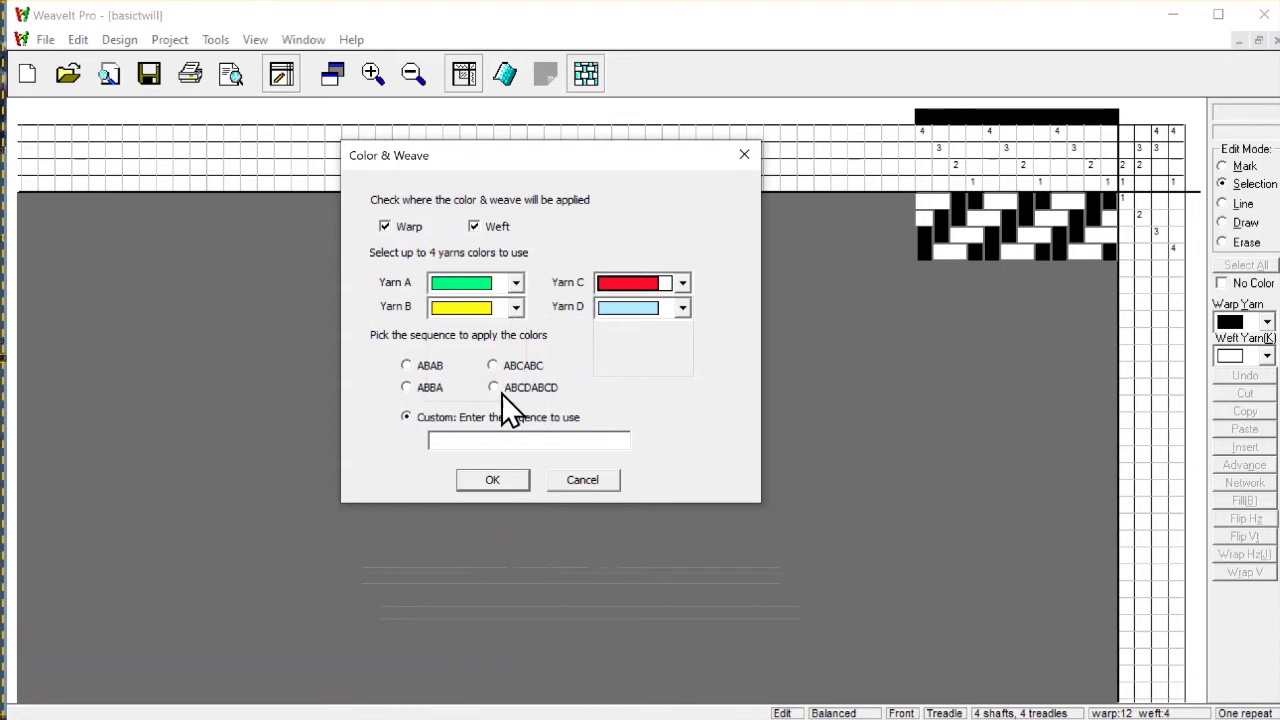
Step: Enter the custom colour sequence AAABBCCBBAAA
left_click(443, 440)
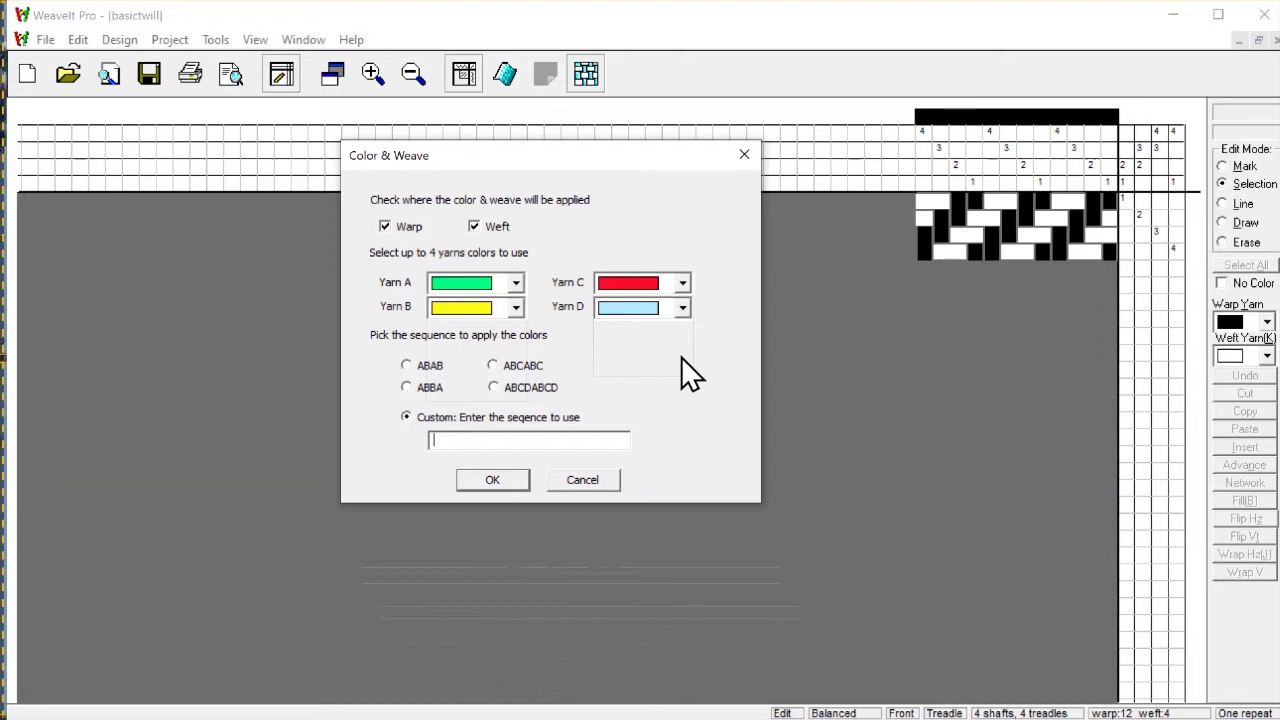
type("AAABBB")
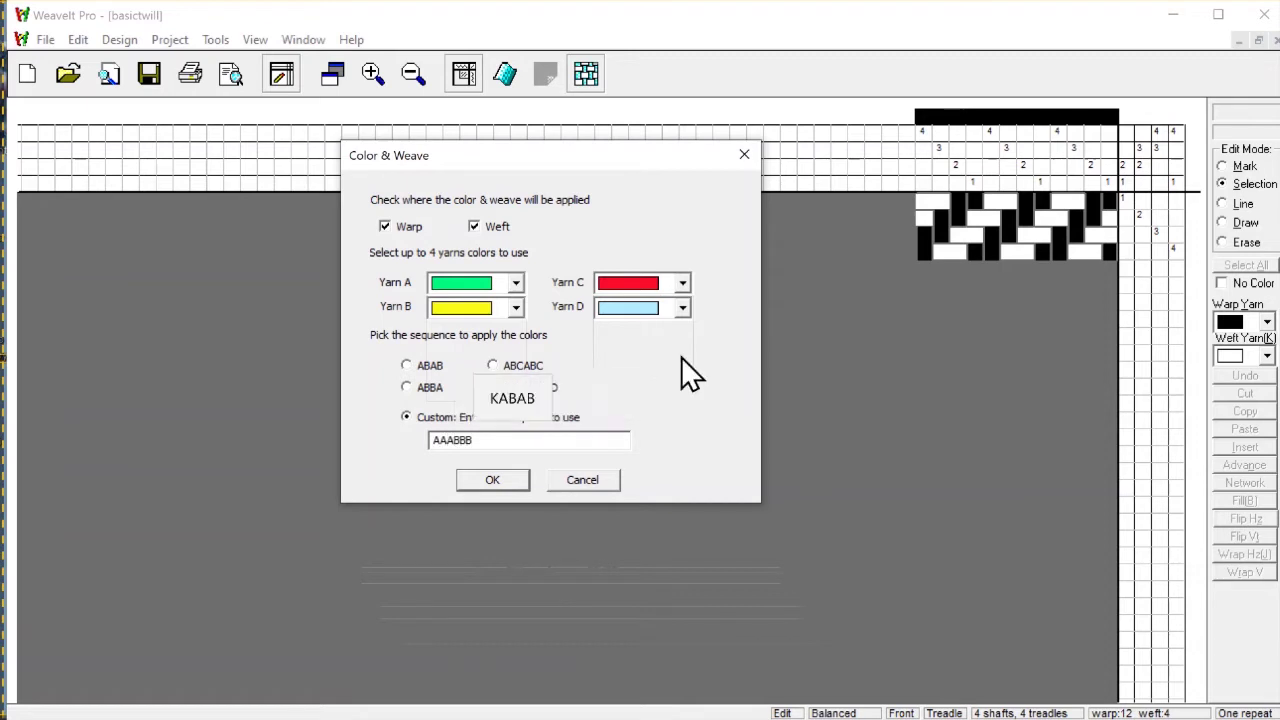
key("BackSpace")
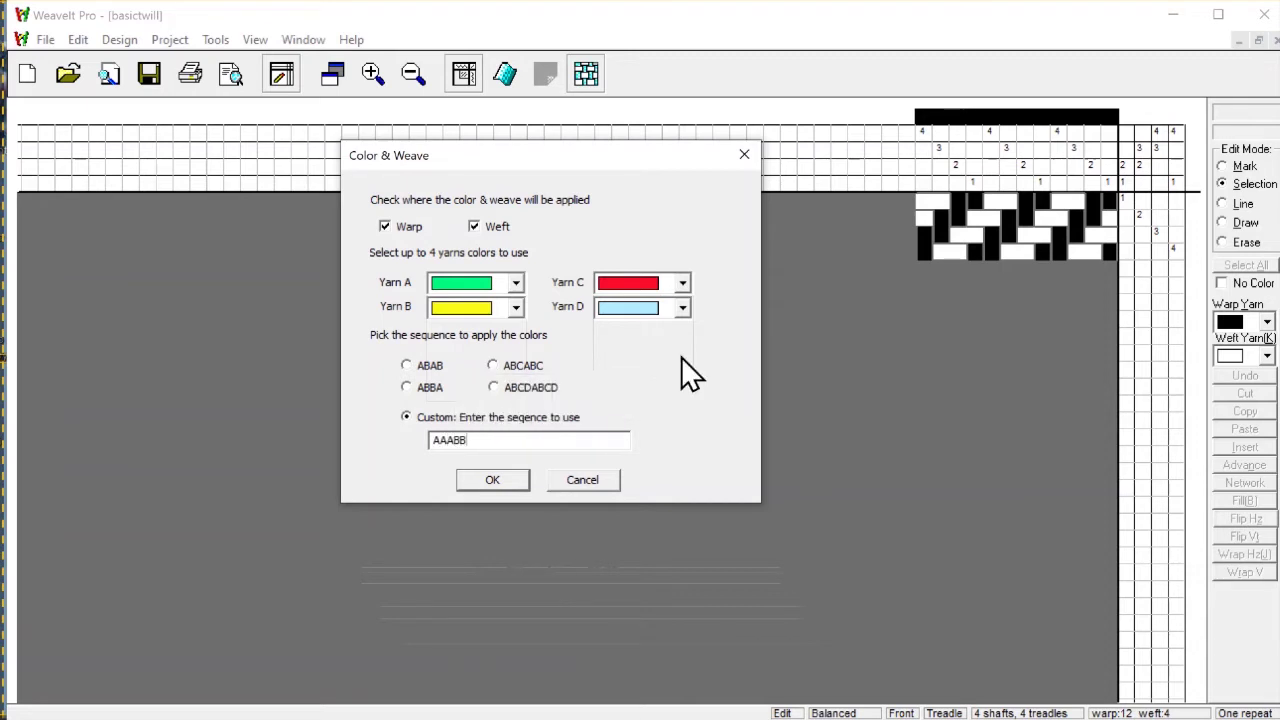
type("CCBBAAA")
Step: Apply the custom colours, preview the full fabric, then return to One Repeat
left_click(482, 481)
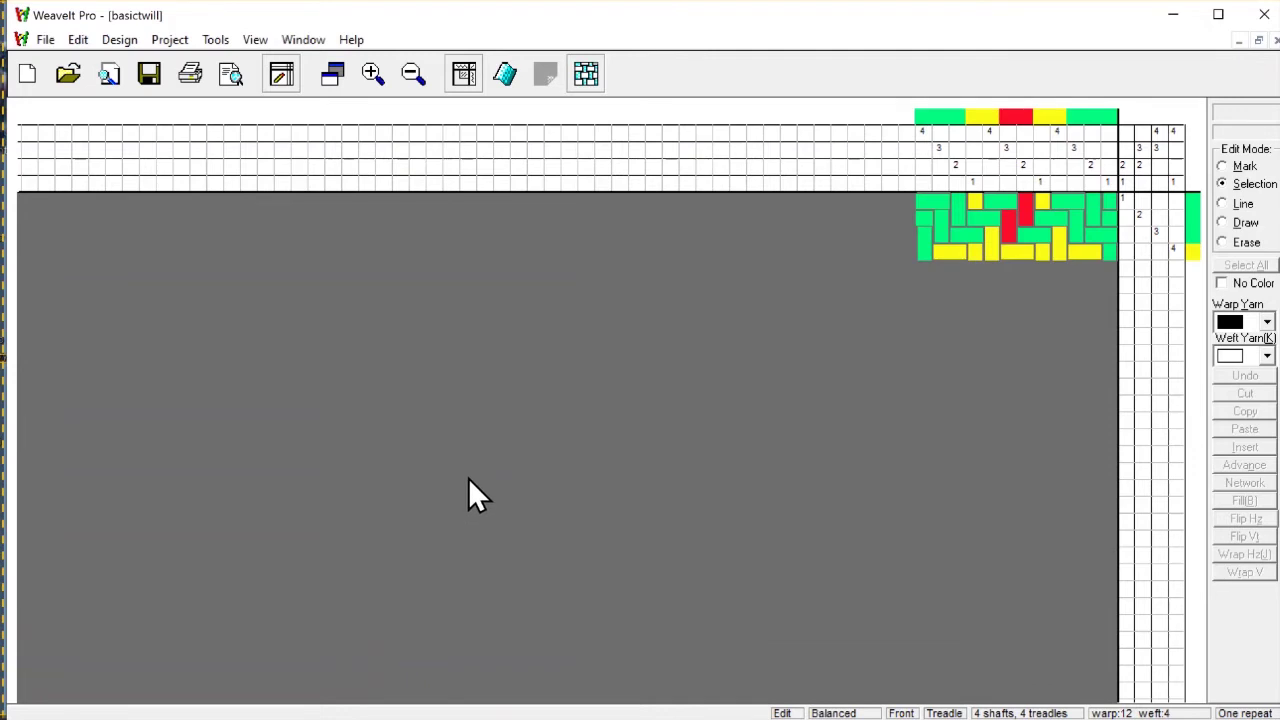
left_click(467, 79)
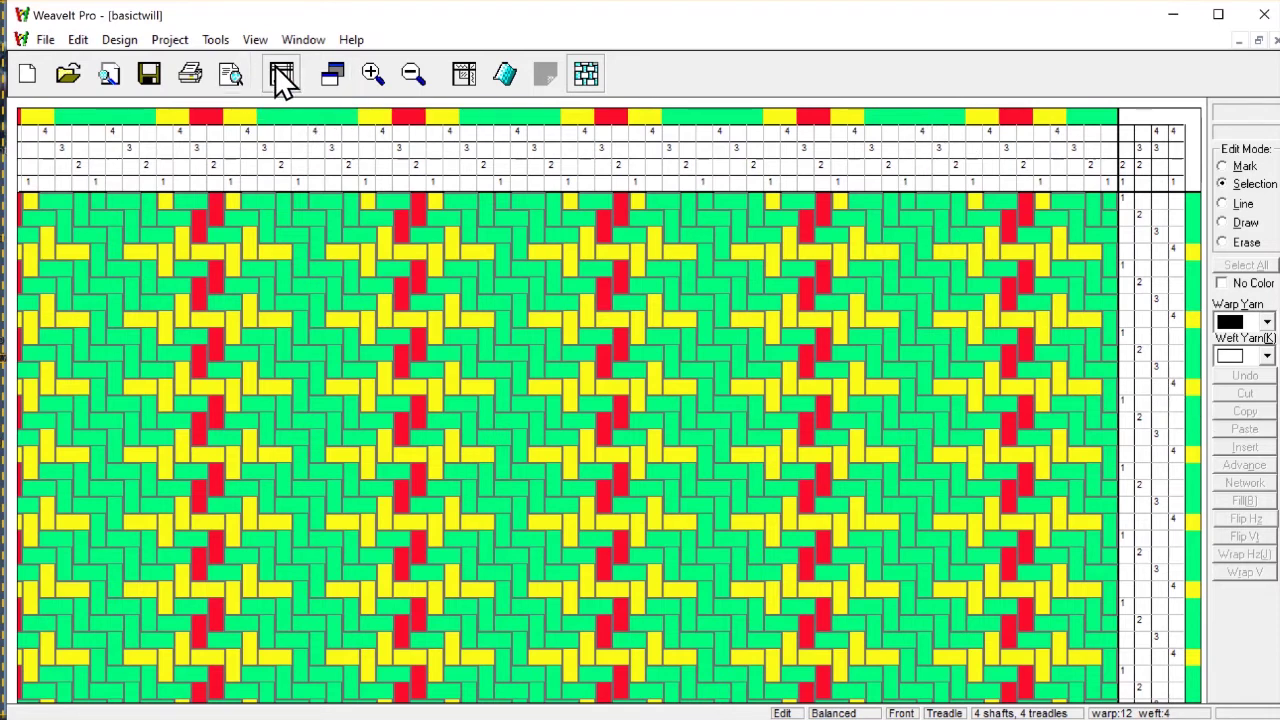
left_click(460, 74)
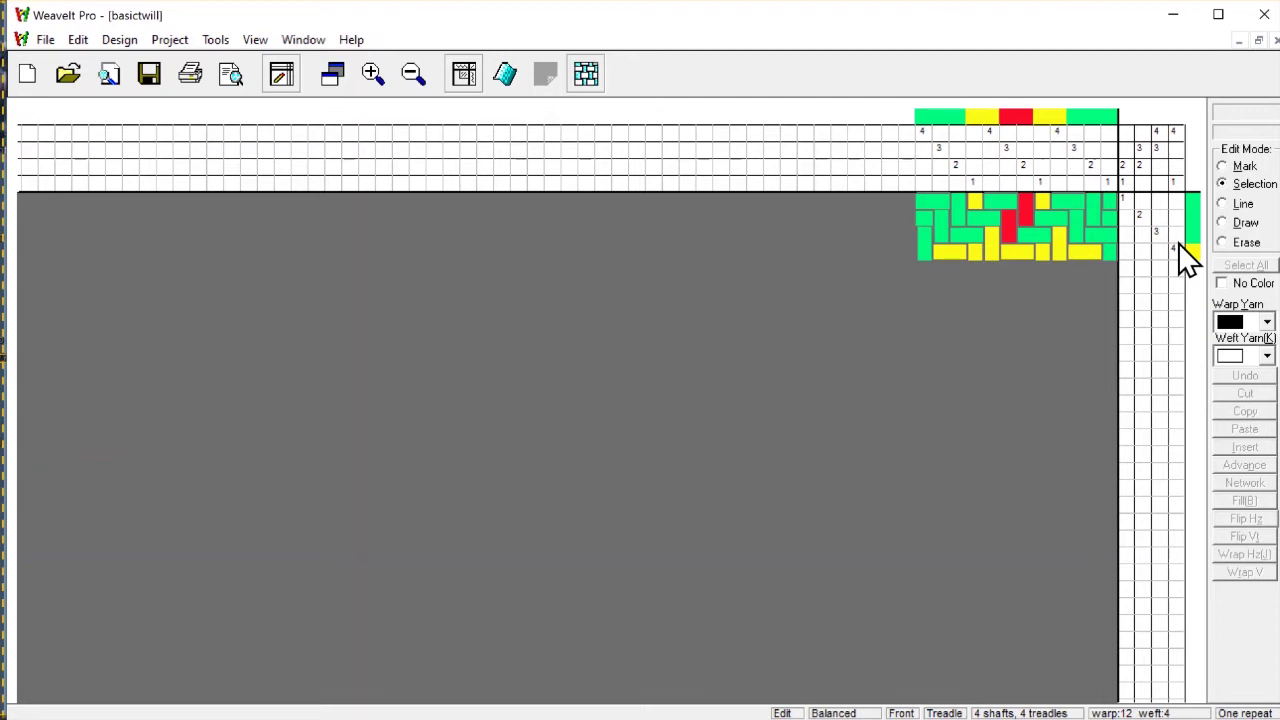
Step: Copy treadling rows 1–4 and paste them repeatedly to extend the weft to 12 threads
left_click_drag(1179, 244, 1136, 204)
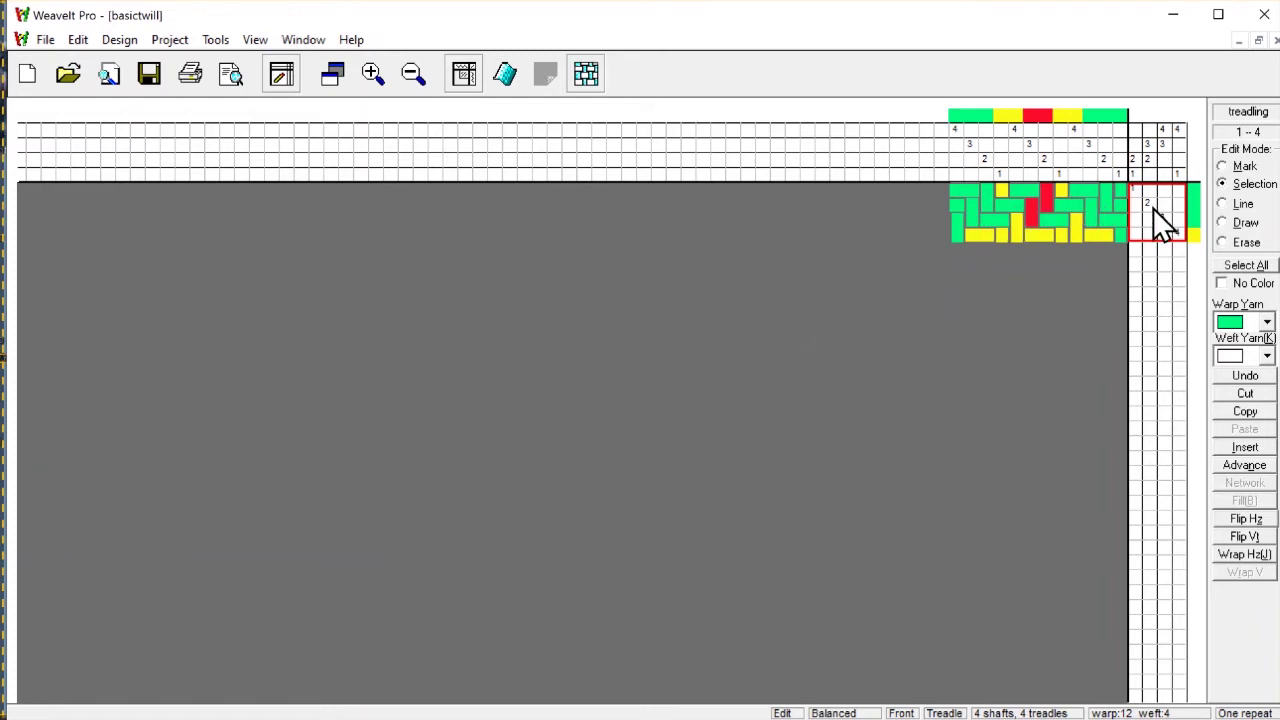
left_click(1260, 412)
left_click(1247, 429)
left_click(1247, 429)
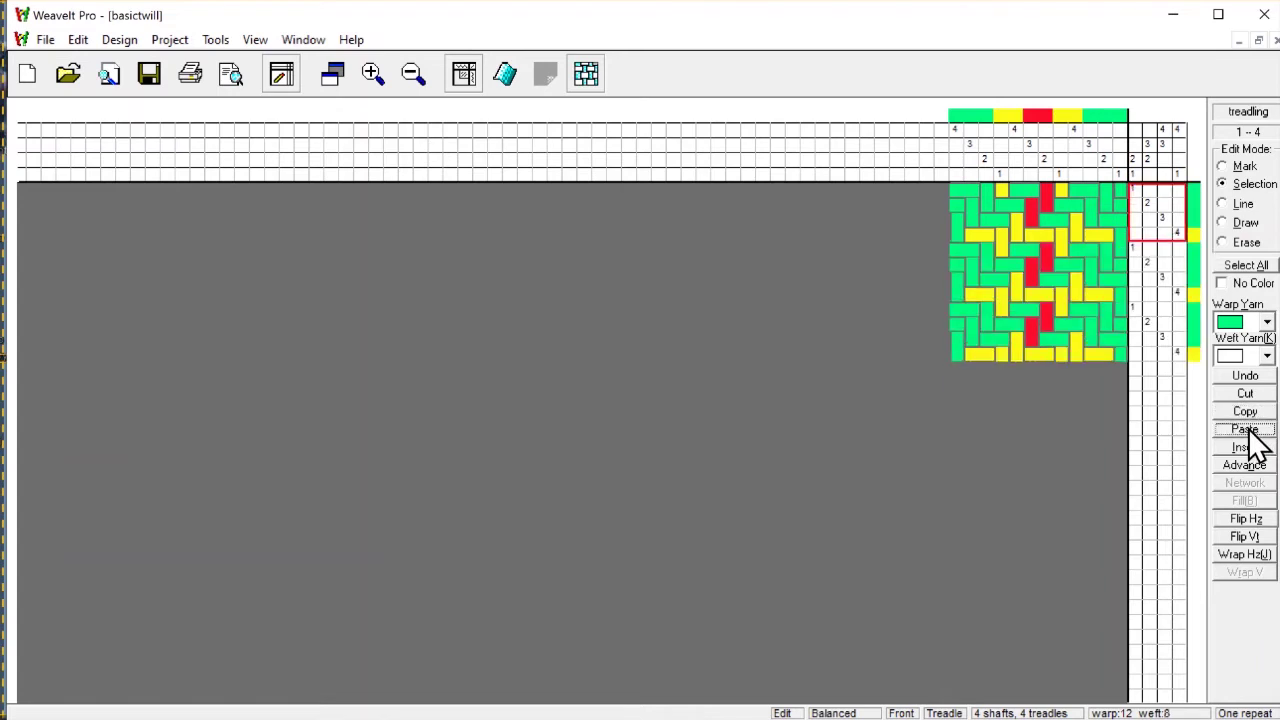
left_click(429, 465)
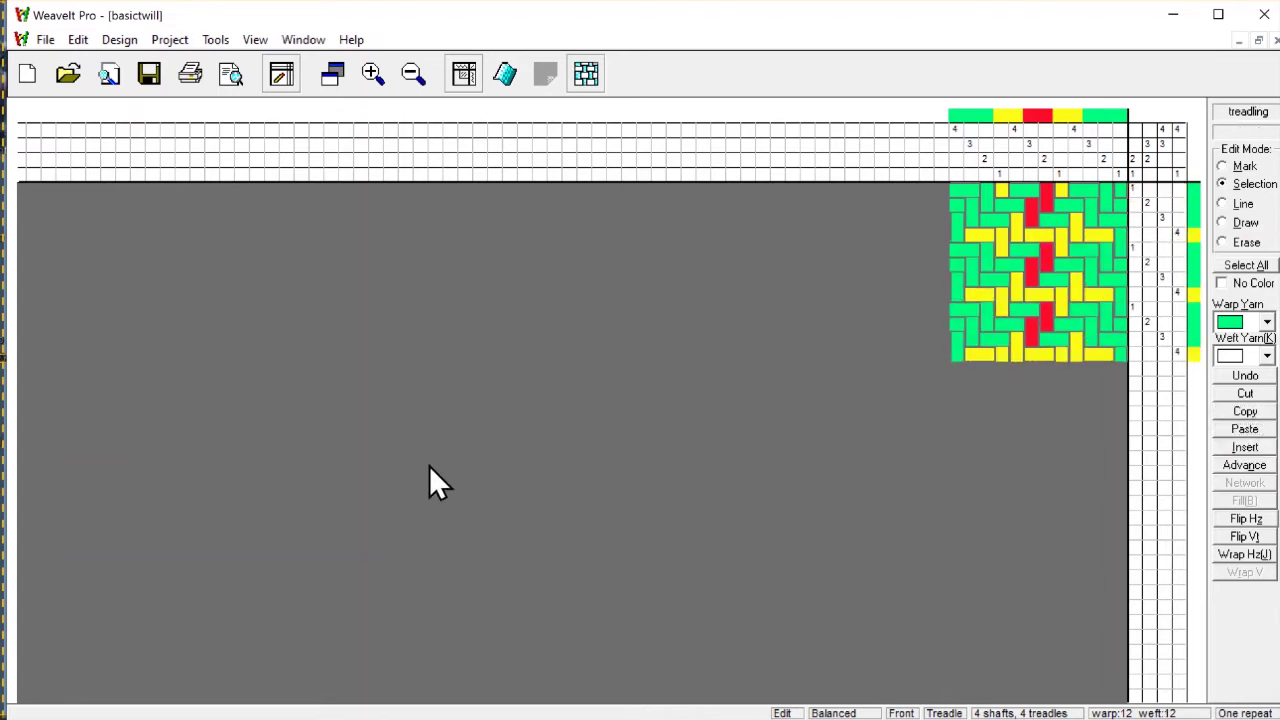
Step: Restrict Color & Weave to the weft with Yarn A green, B yellow, C red
left_click(120, 40)
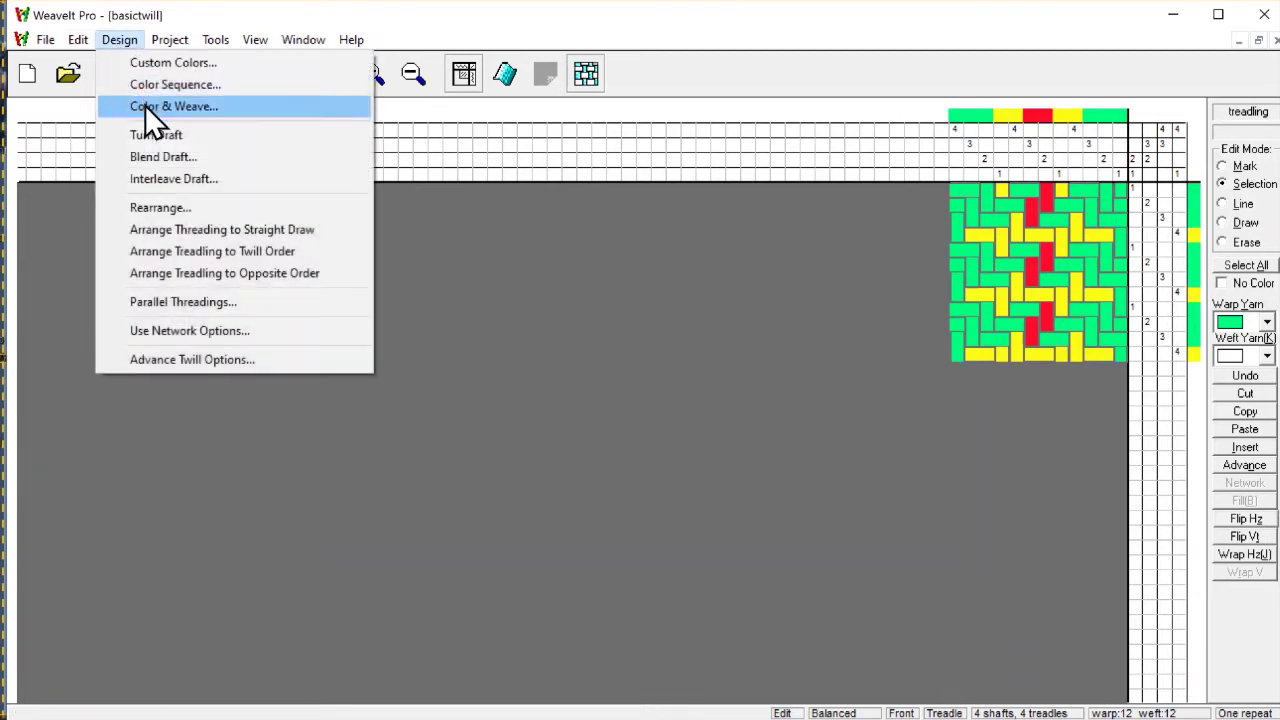
left_click(145, 105)
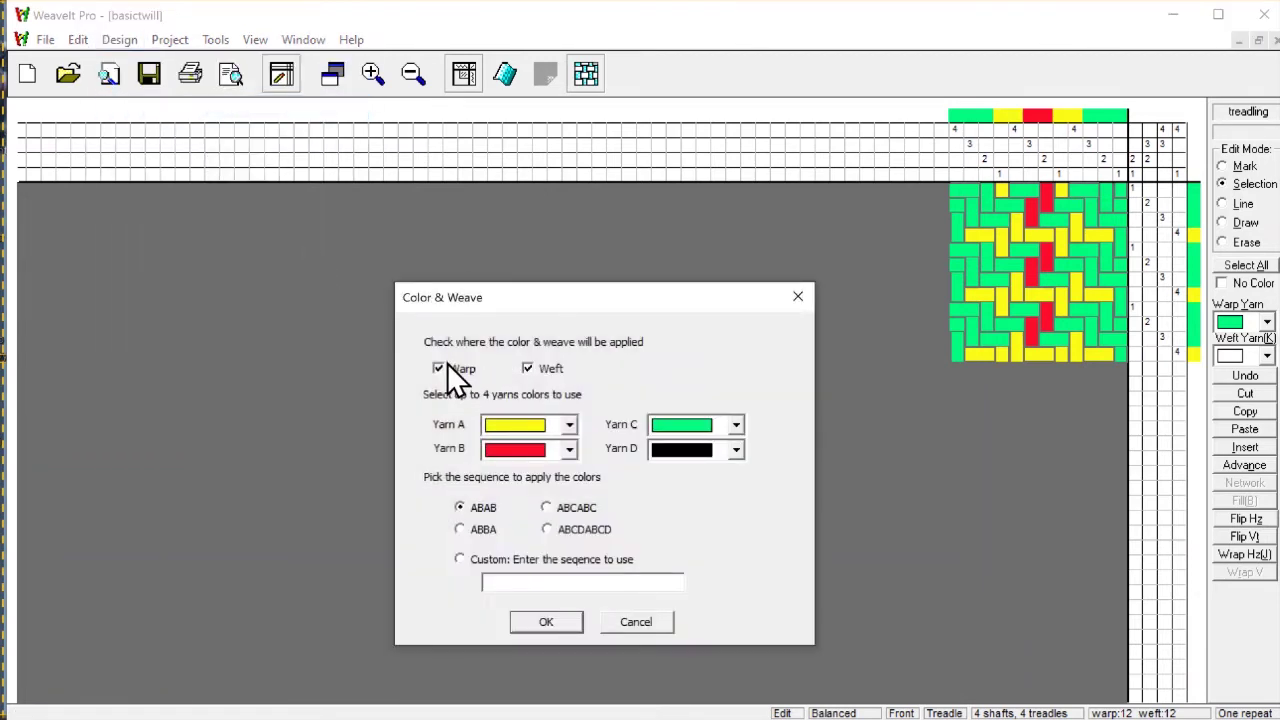
left_click(440, 368)
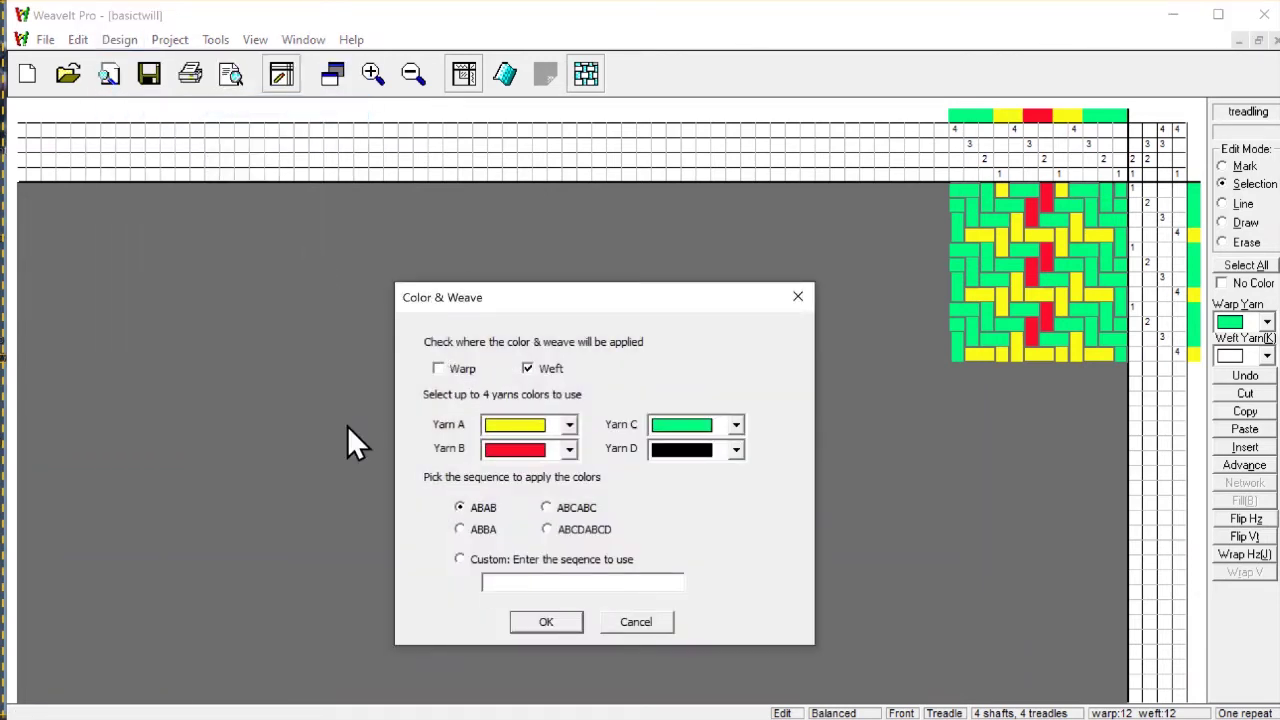
left_click(567, 425)
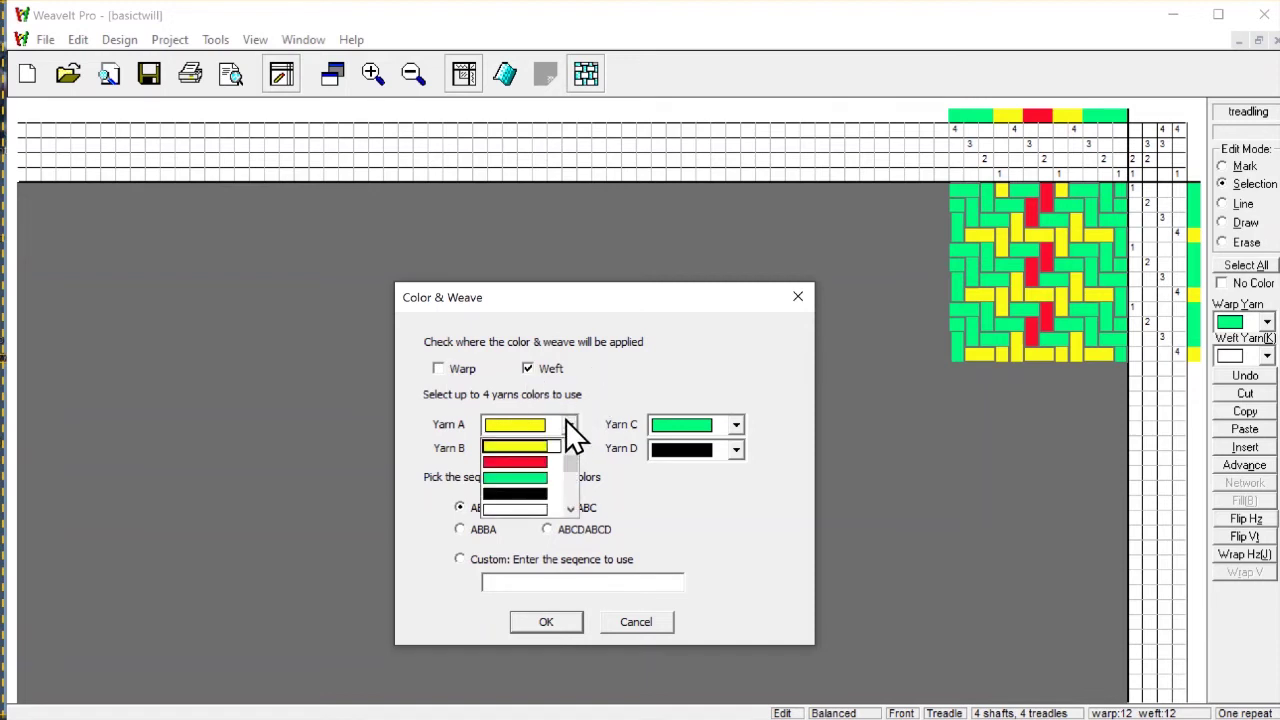
left_click(500, 478)
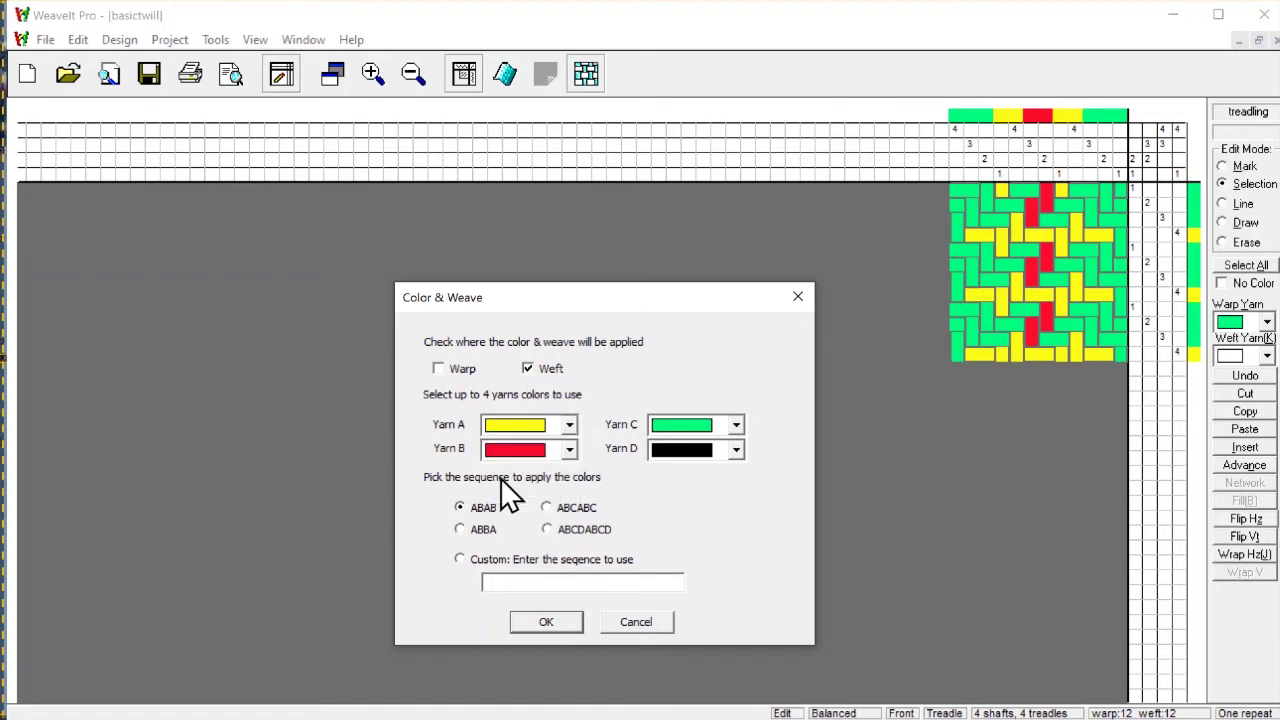
left_click(565, 448)
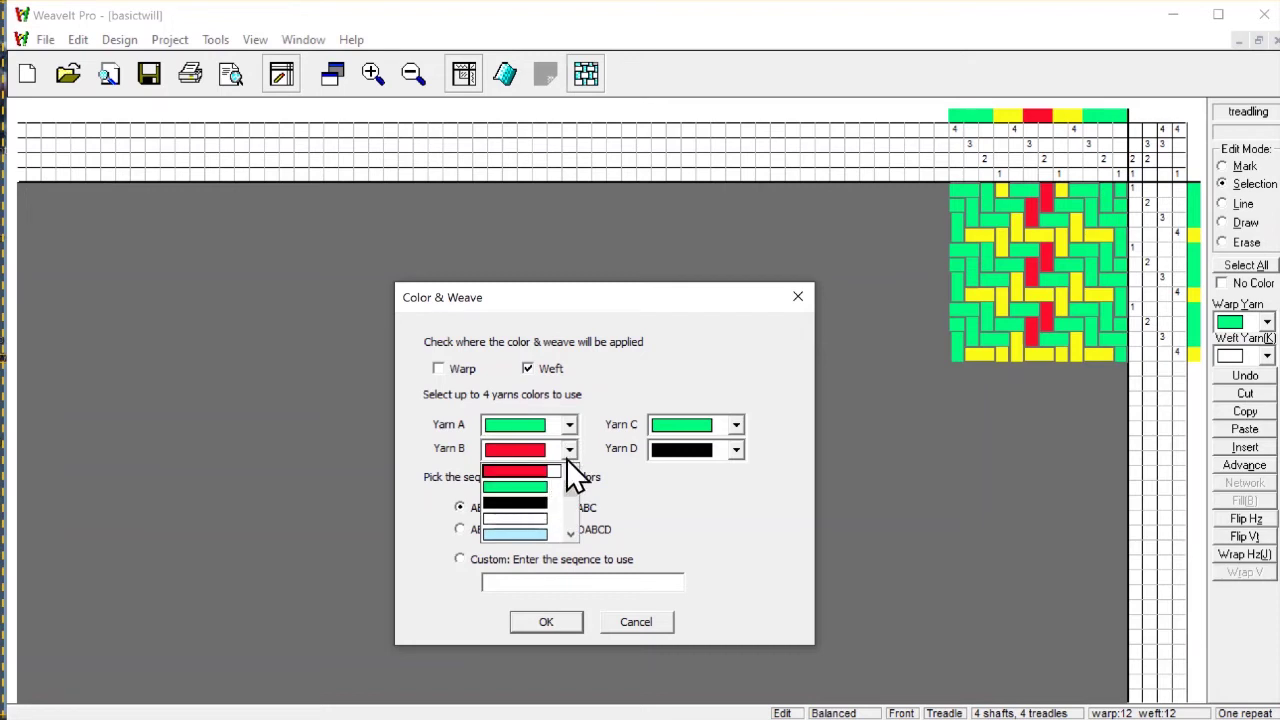
scroll(568, 463, "down", 2)
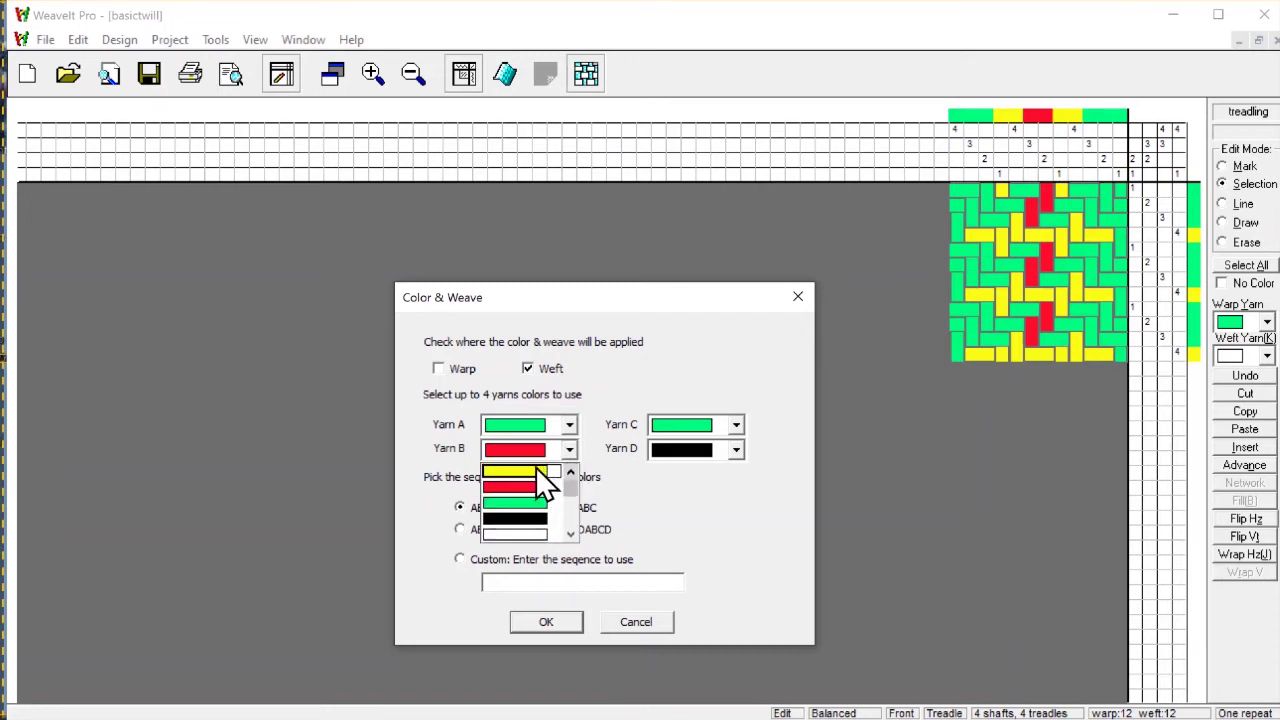
left_click(535, 470)
left_click(736, 425)
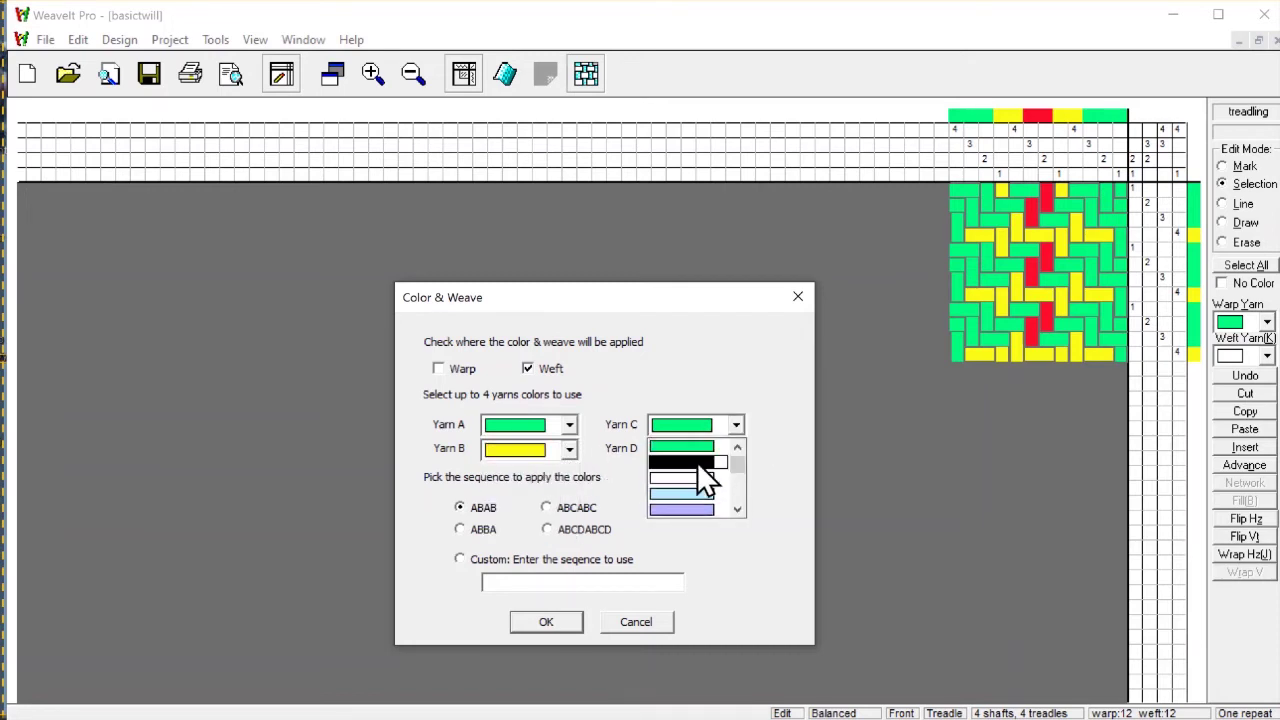
left_click(736, 448)
left_click(695, 450)
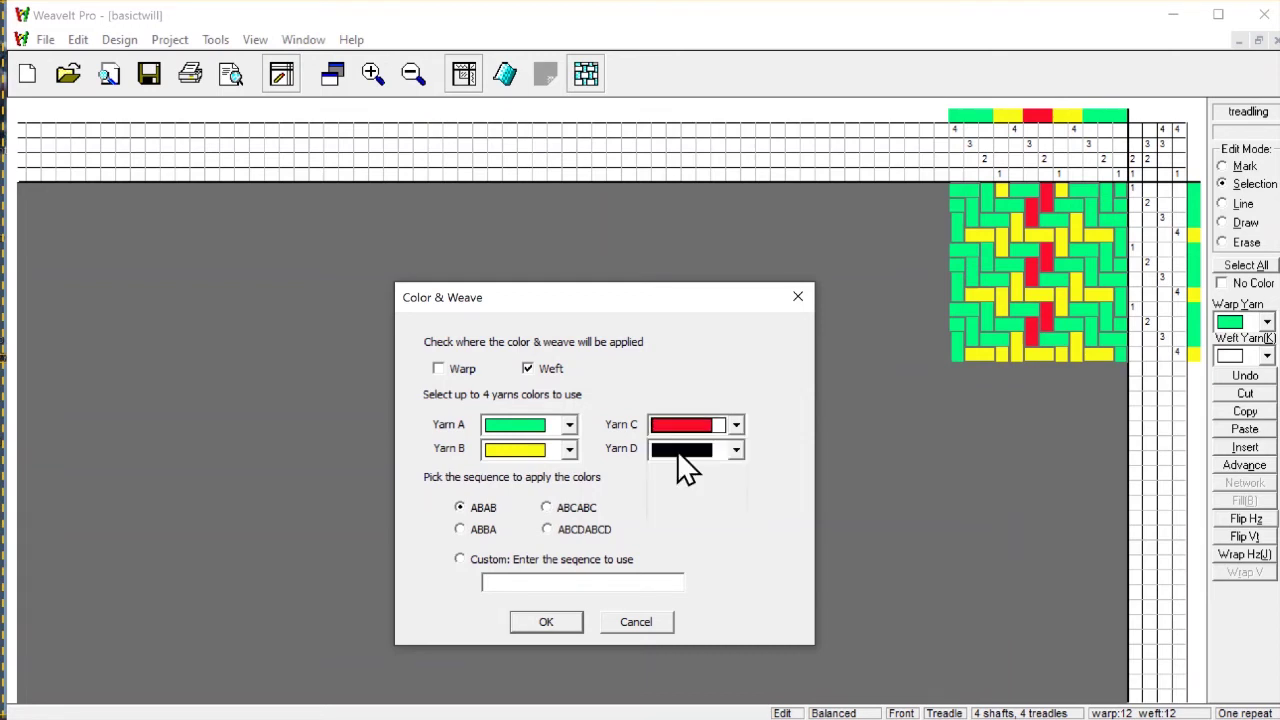
Step: Apply the custom weft order AAABBCCBBAAA
left_click(459, 560)
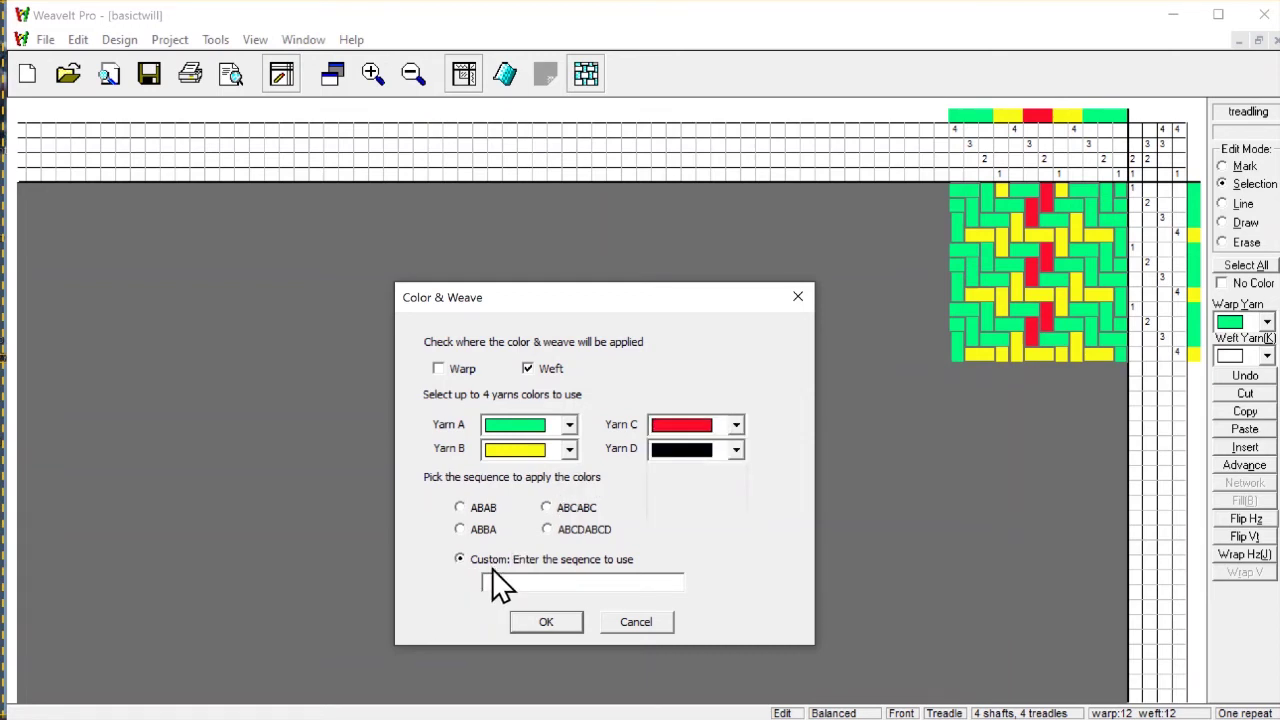
left_click(557, 584)
type("AAA")
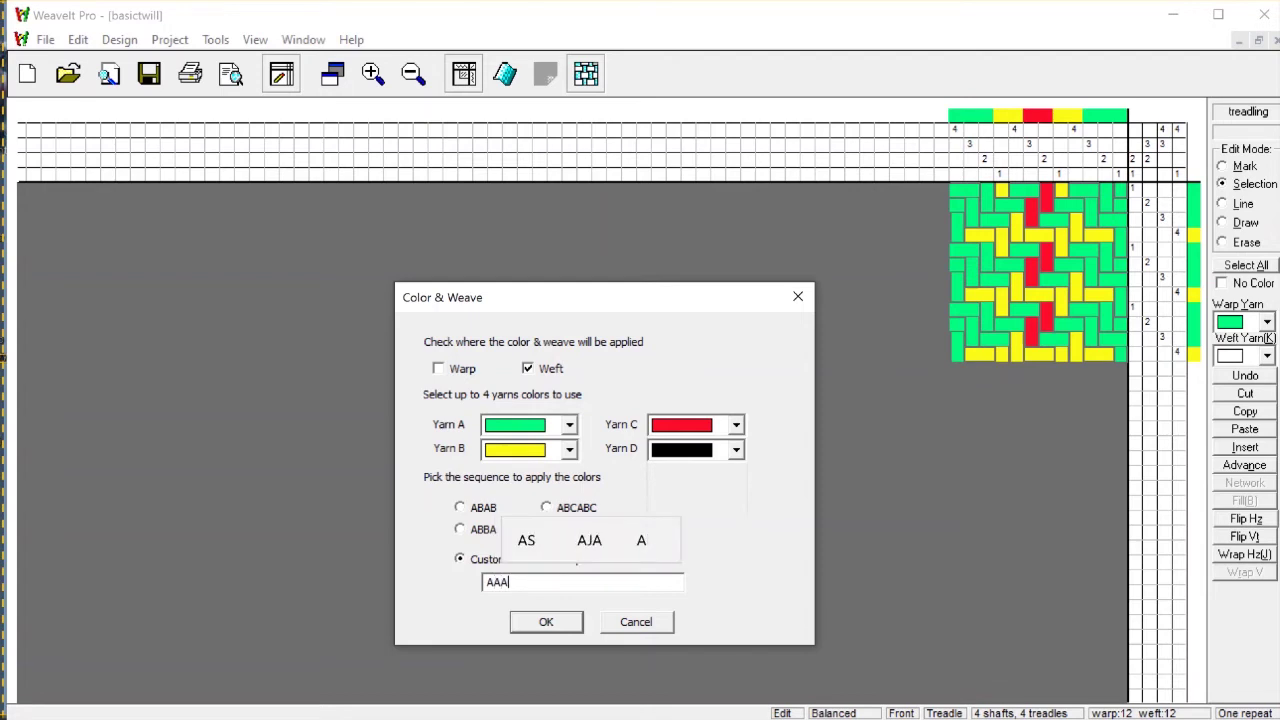
type("B")
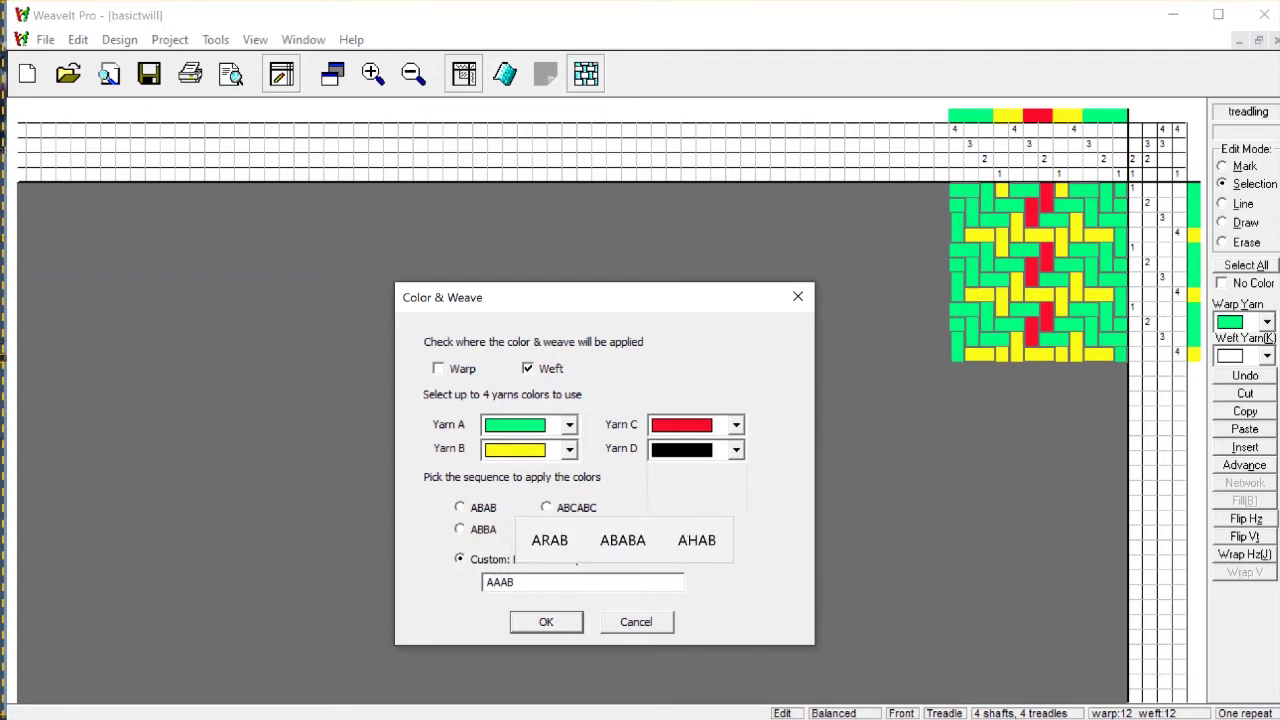
type("BCC")
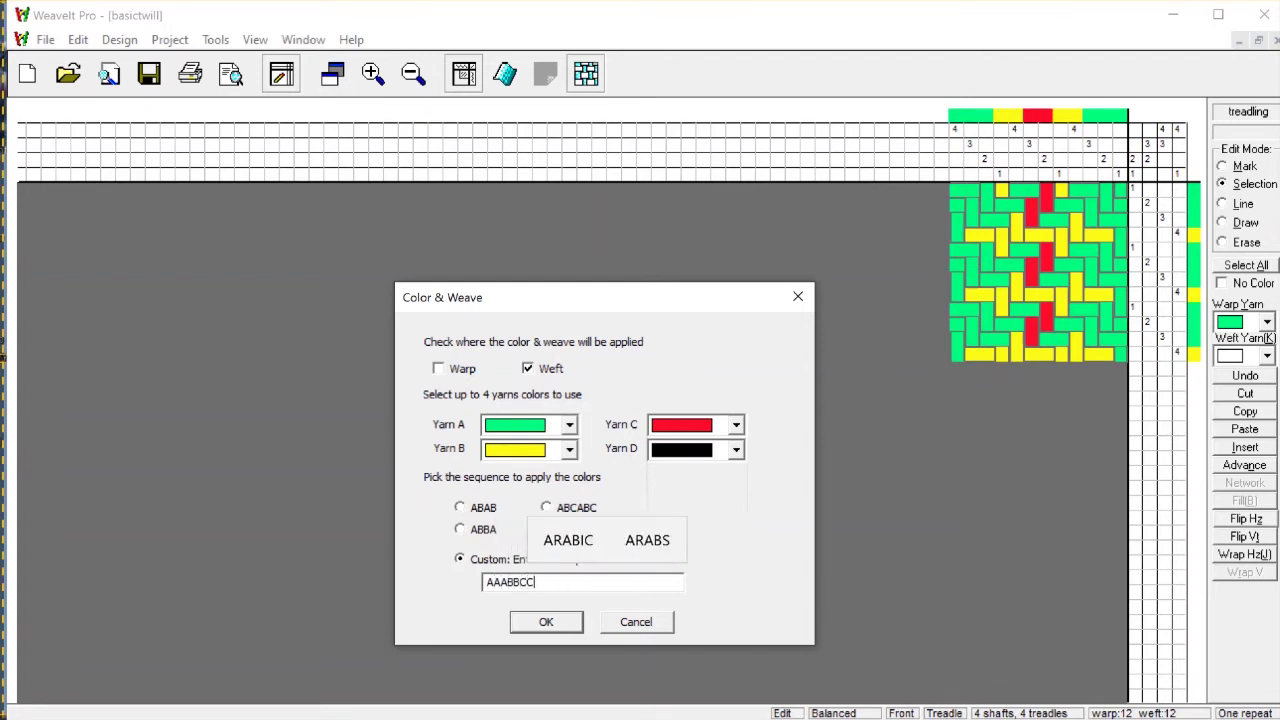
type("BB")
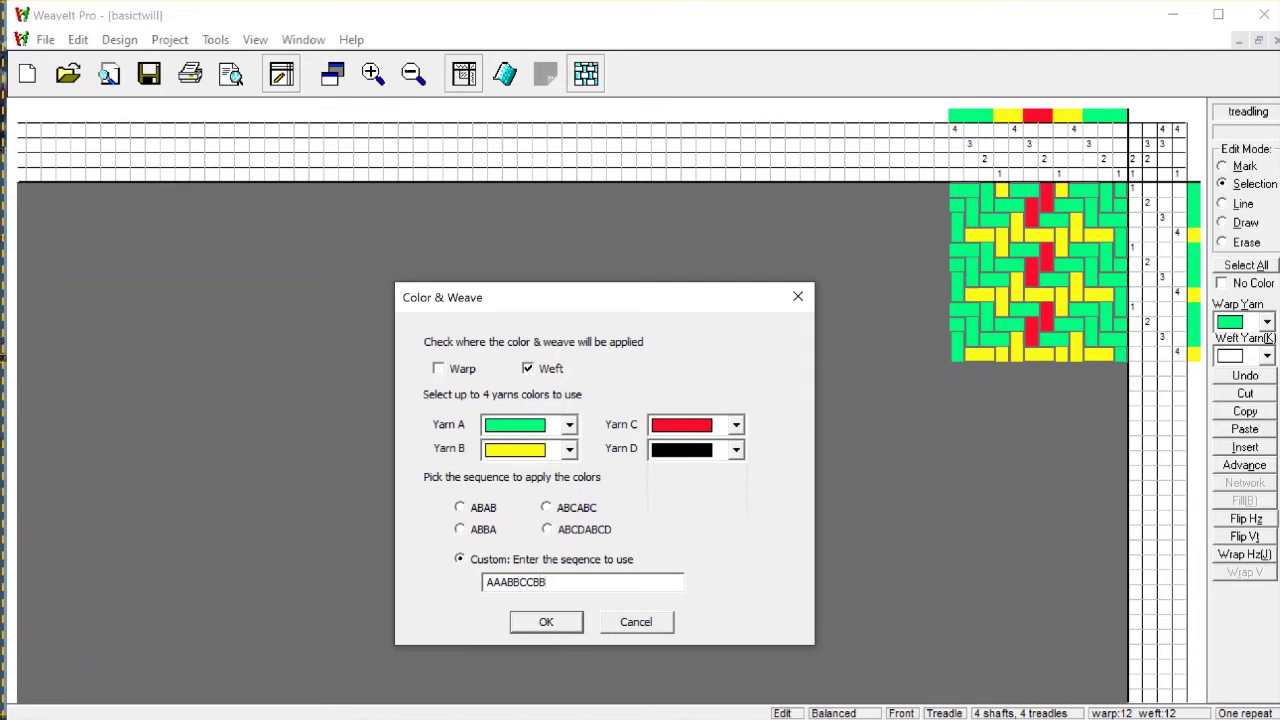
type("AAA")
left_click(540, 623)
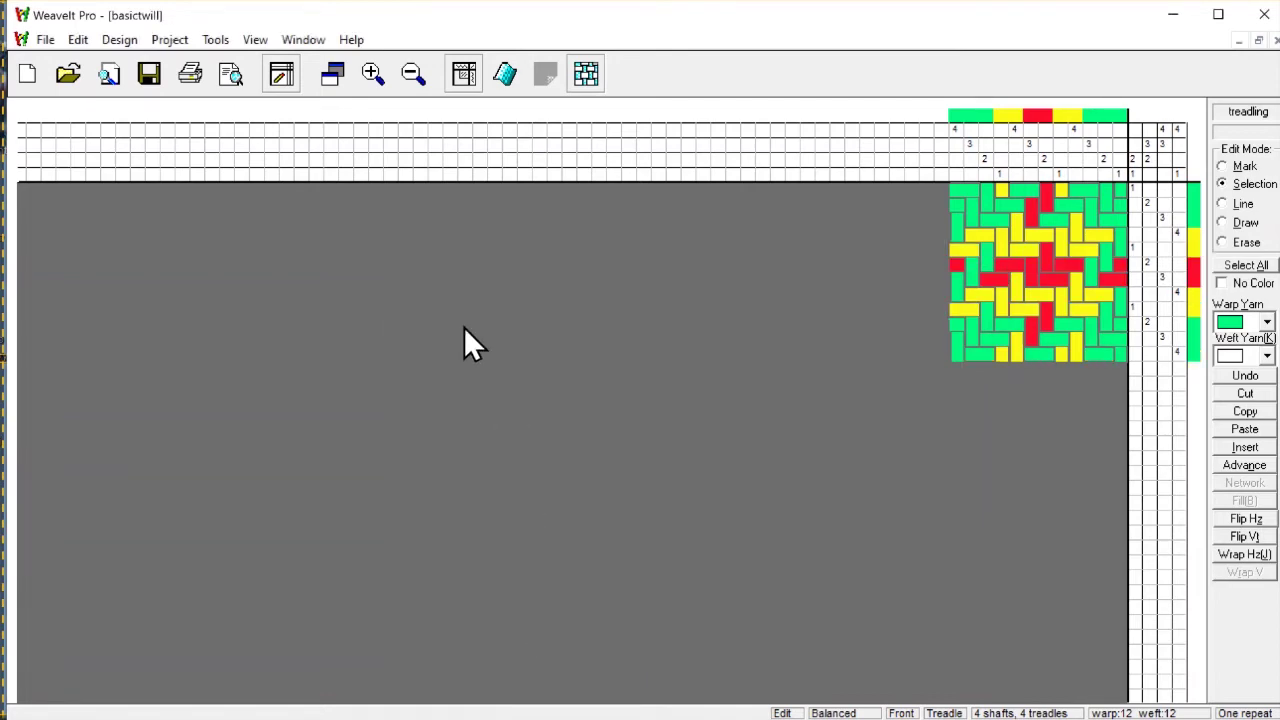
Step: Show the full drawdown and zoom out twice to see the plaid repeats
left_click(465, 77)
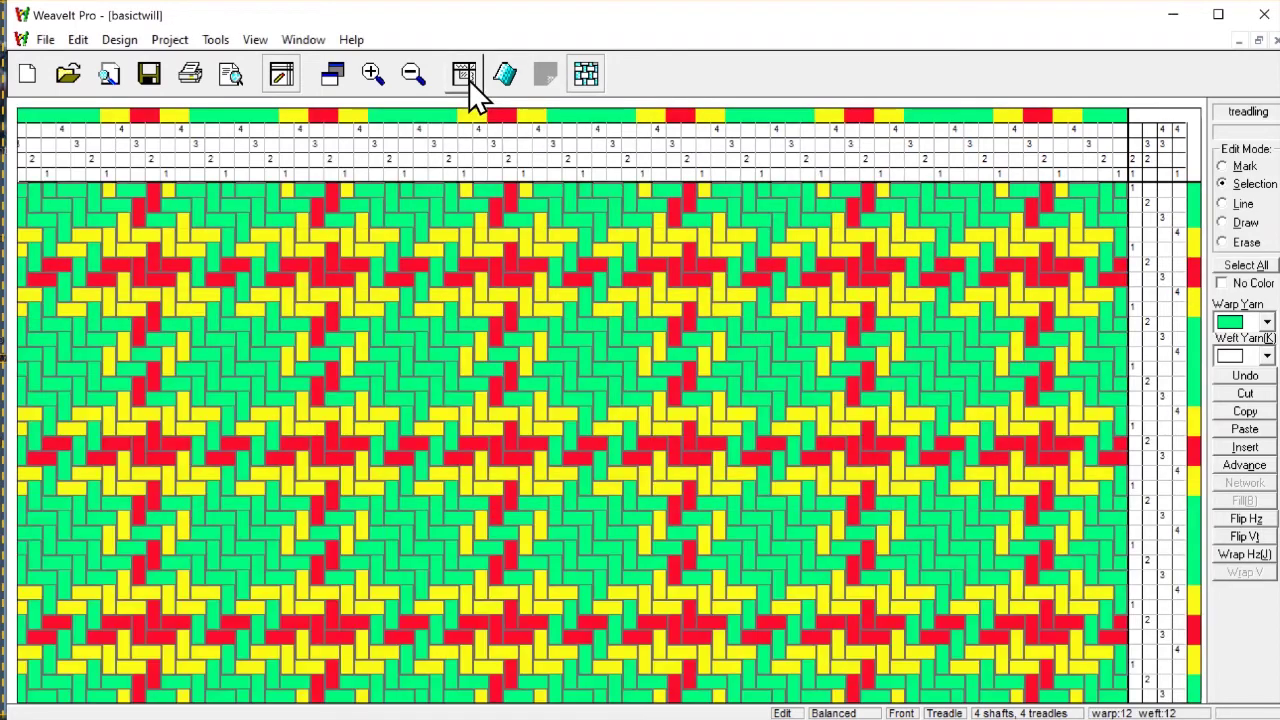
left_click(411, 74)
left_click(412, 73)
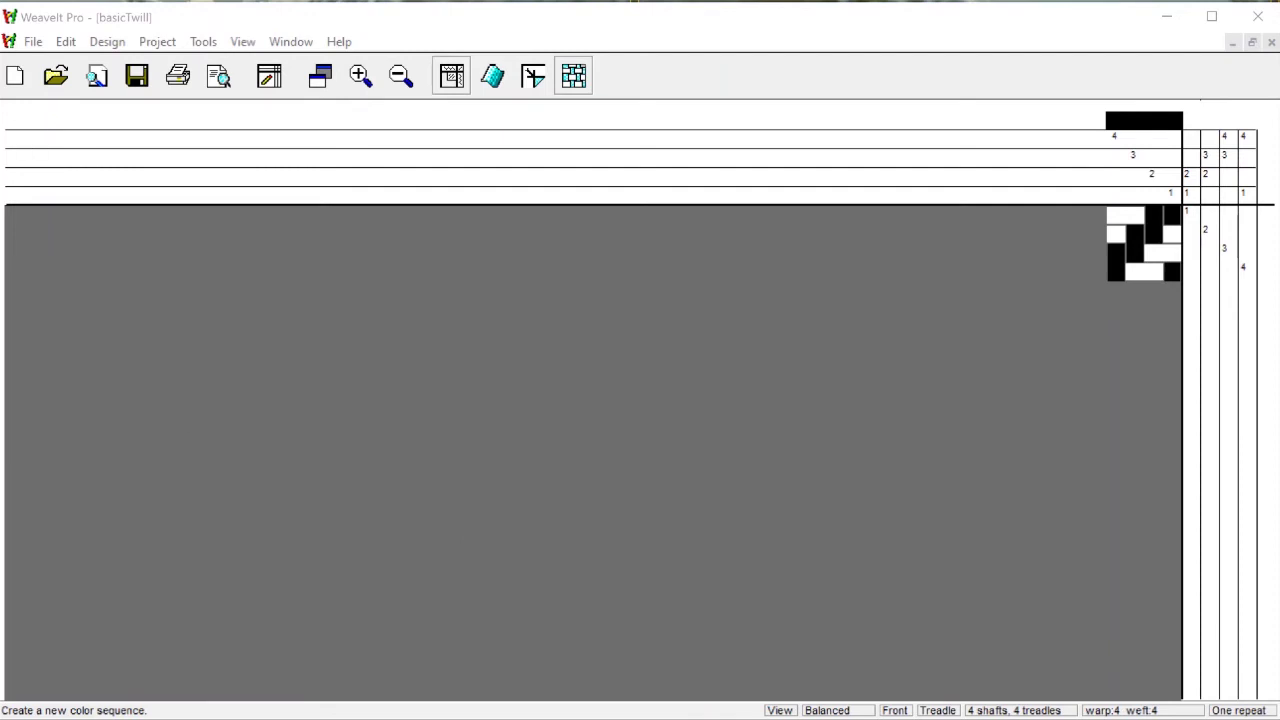
Step: From Design > Color Sequence, start a new measurement-based sequence shared by threading and treadling
left_click(112, 42)
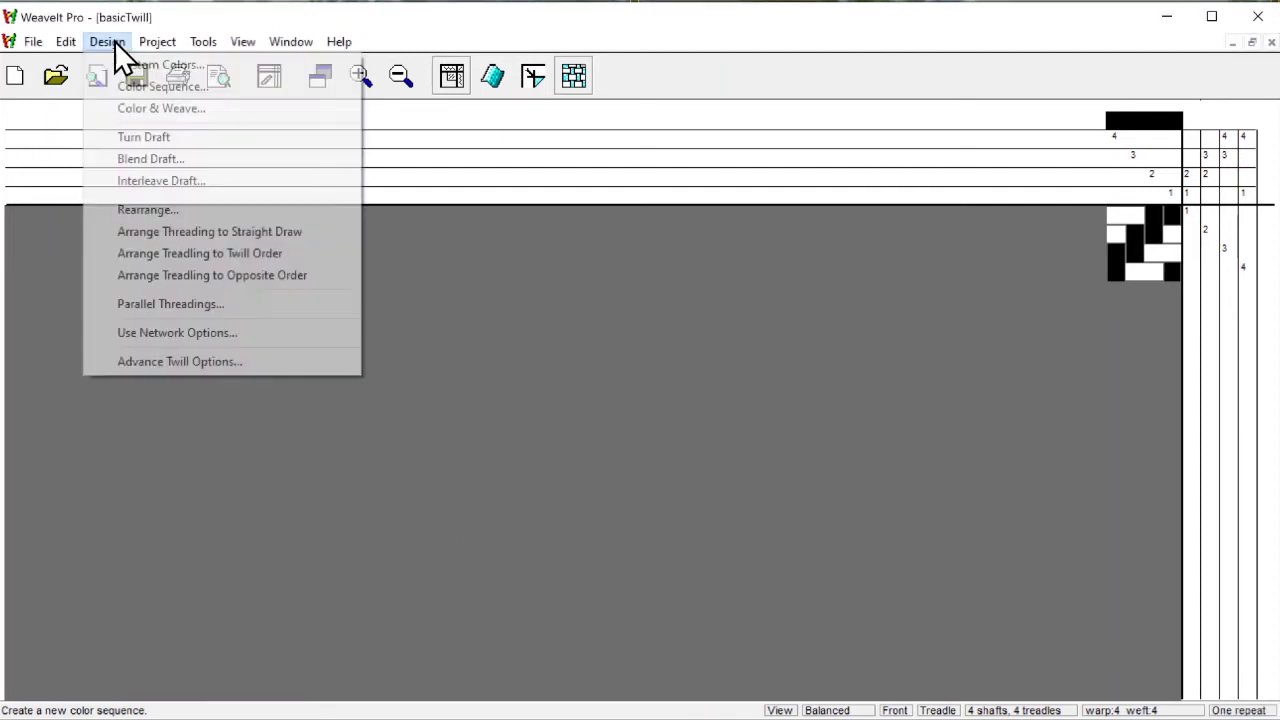
left_click(174, 86)
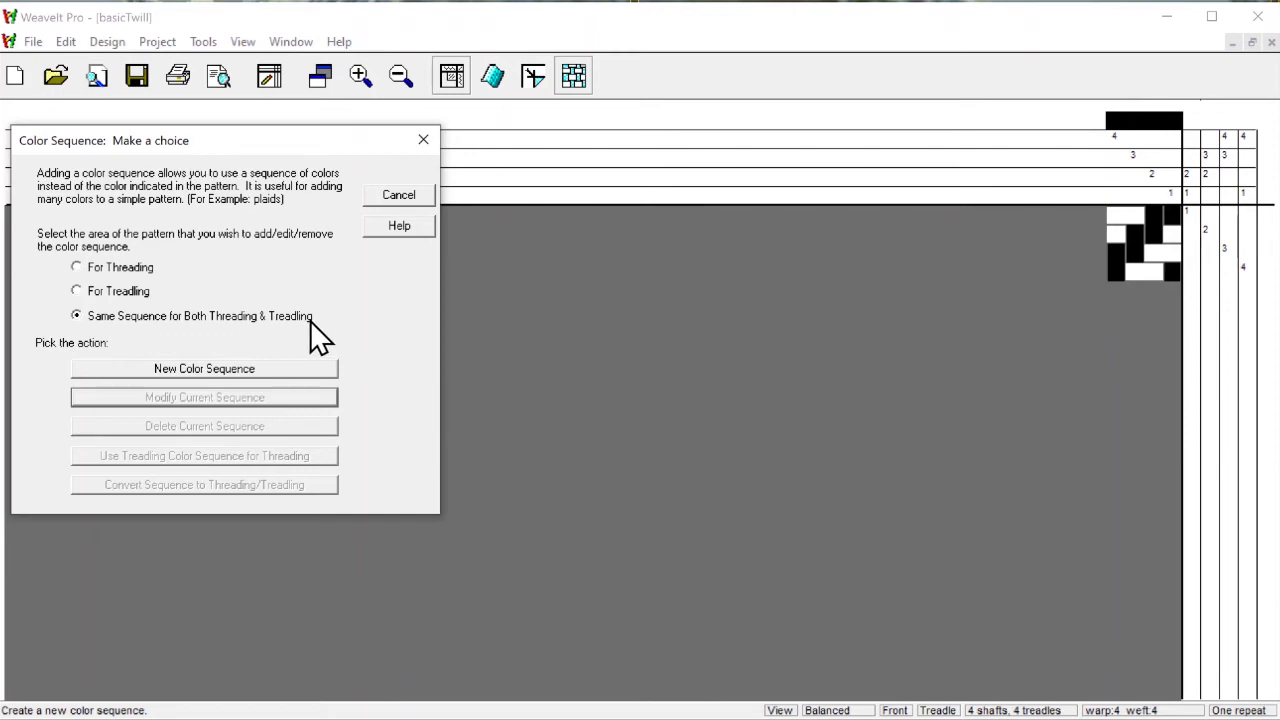
left_click(254, 369)
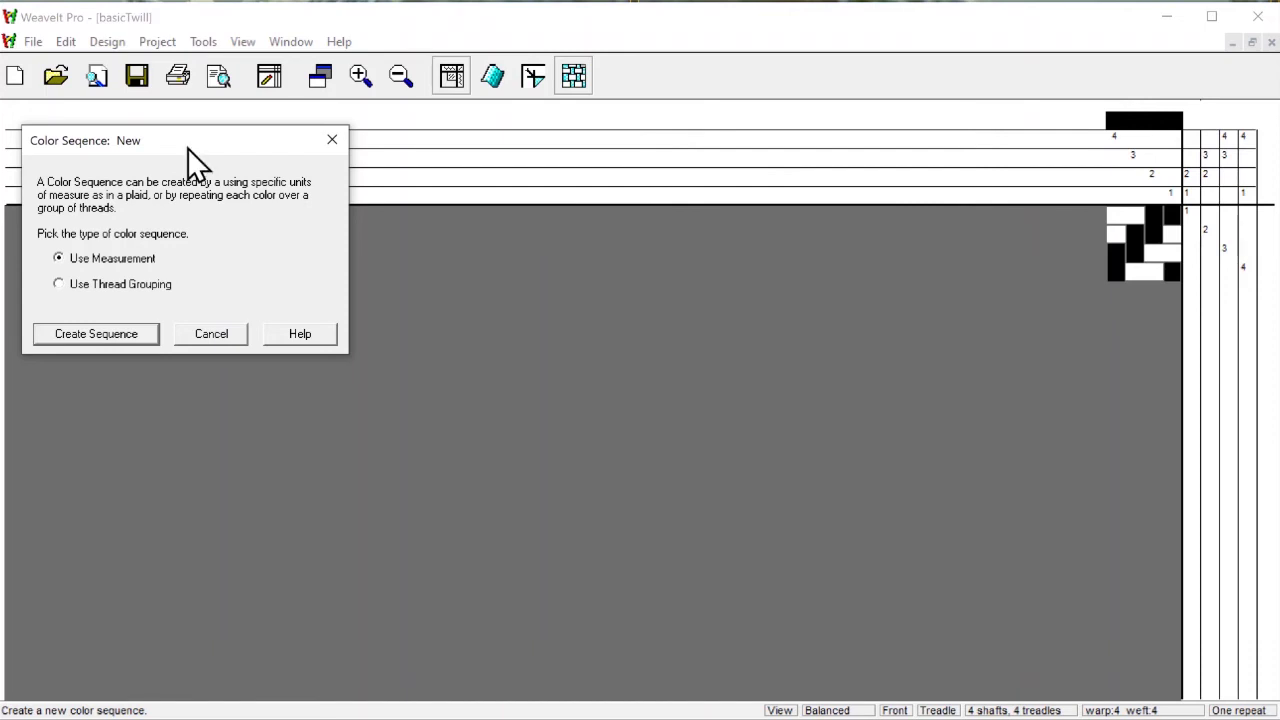
Step: Create the threading sequence by measurement, using a unit of 2 threads instead of inches
left_click(100, 336)
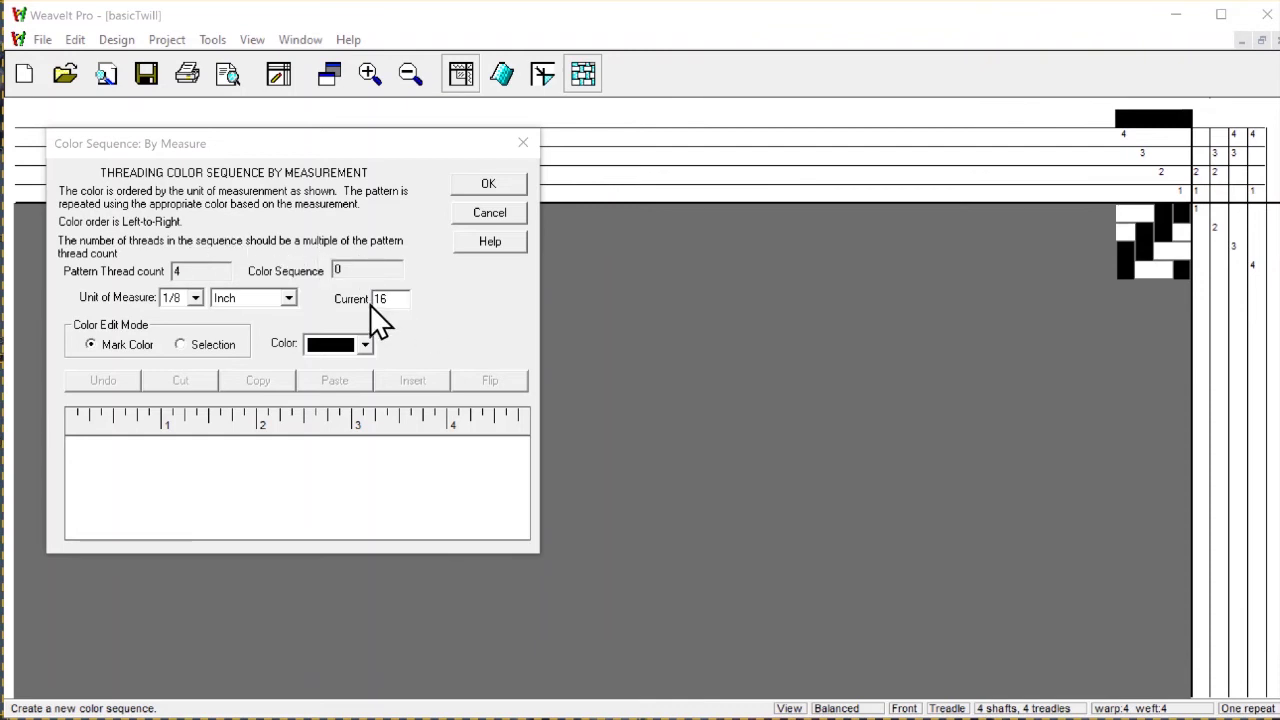
left_click(401, 307)
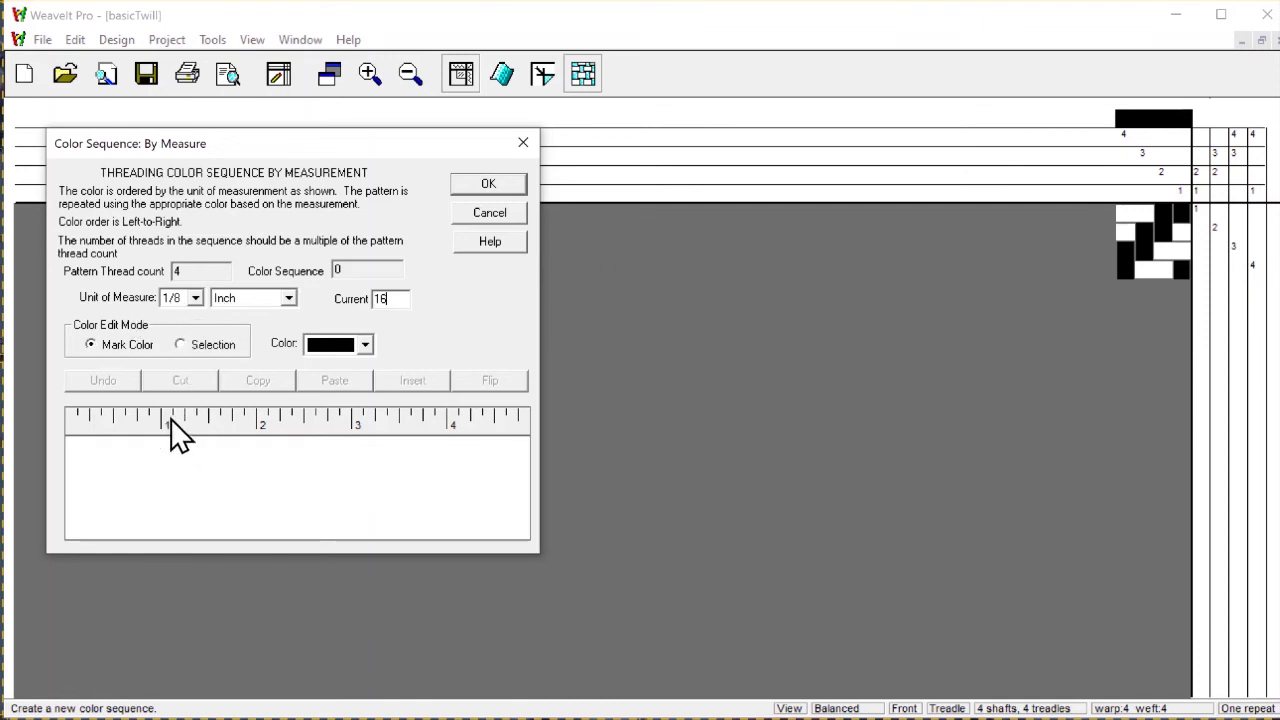
left_click(287, 298)
left_click(248, 330)
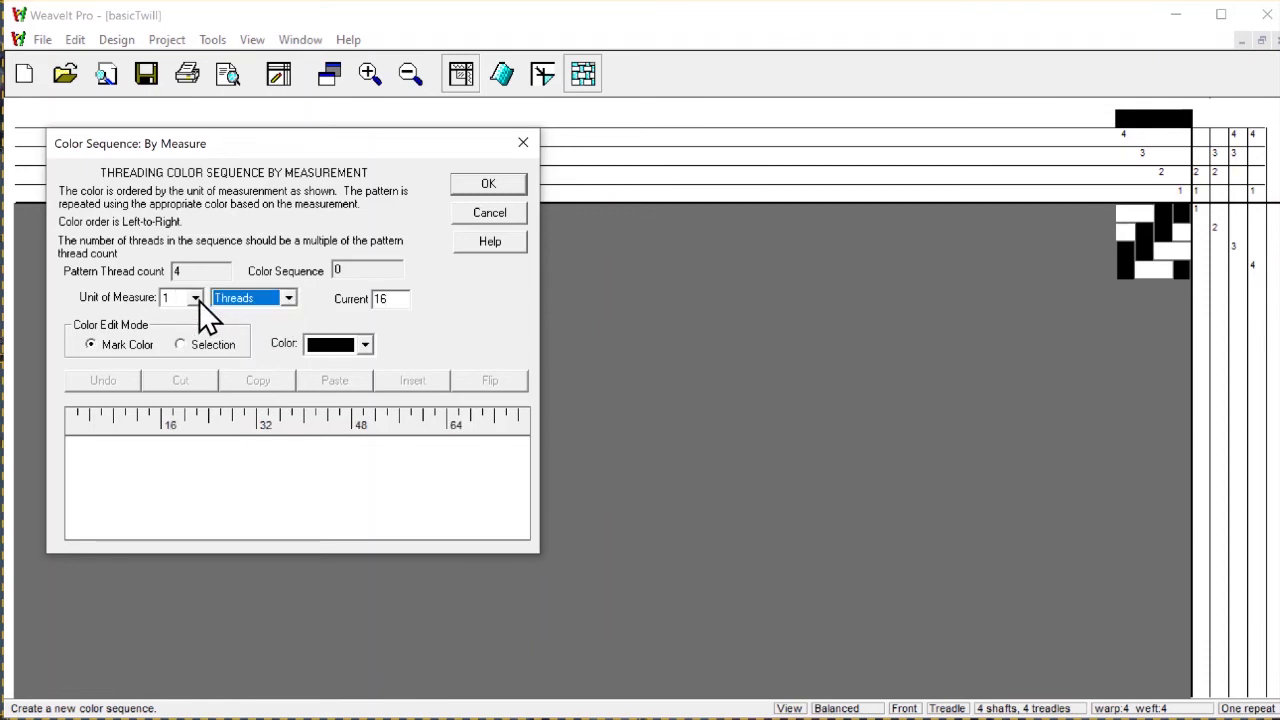
left_click(195, 298)
left_click(184, 330)
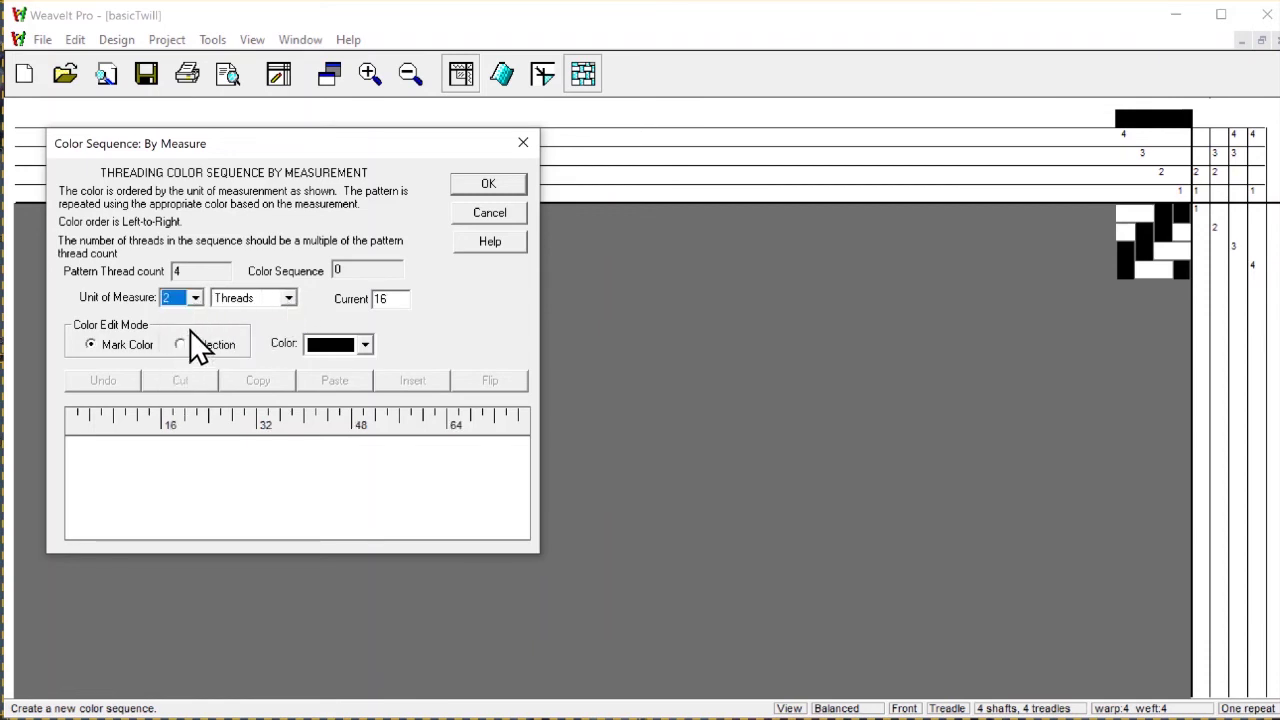
Step: Paint a teal band across the start of the colour sequence
left_click(366, 344)
scroll(365, 410, "down", 2)
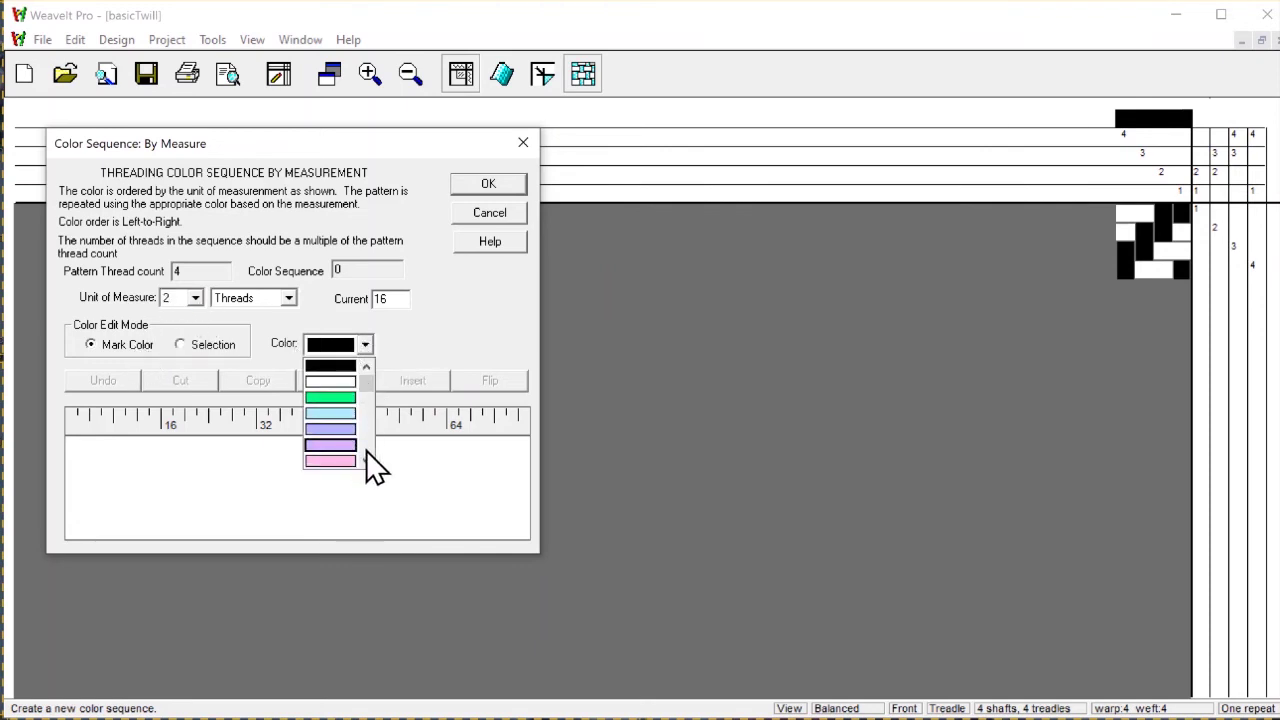
left_click(340, 432)
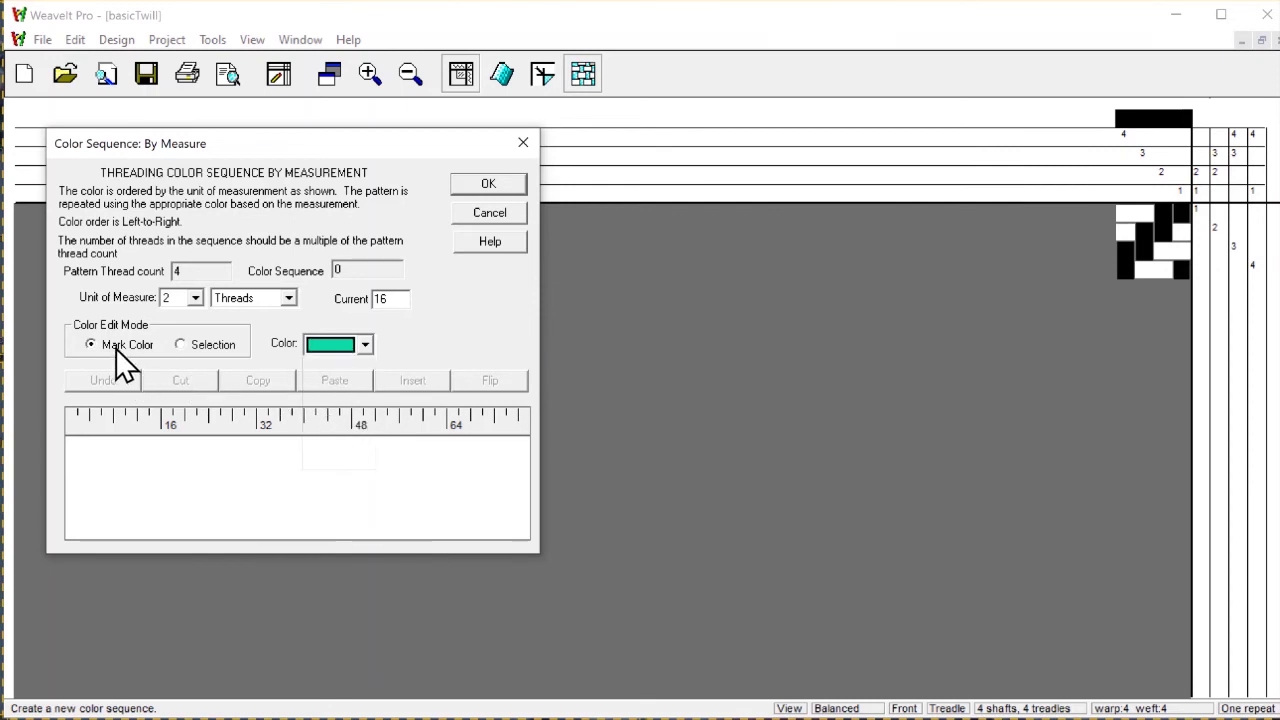
left_click_drag(73, 460, 249, 462)
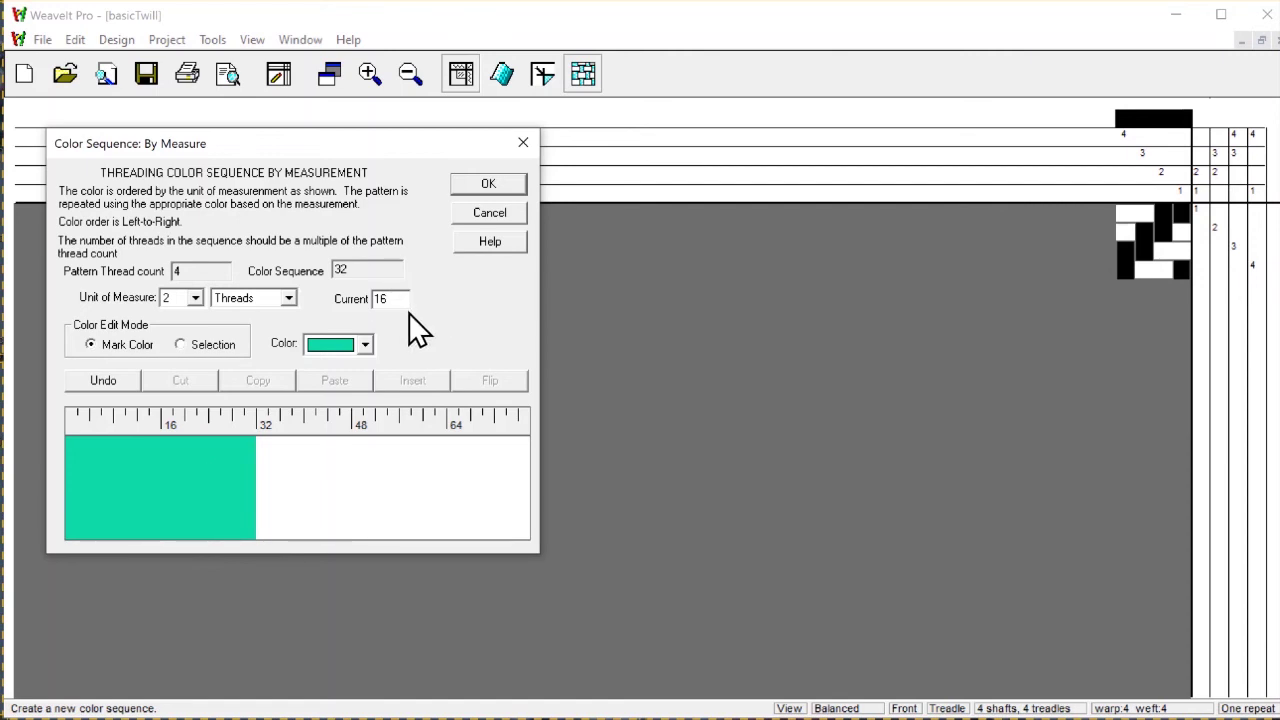
Step: Mark a four-thread purple band in the middle of the teal
left_click(366, 345)
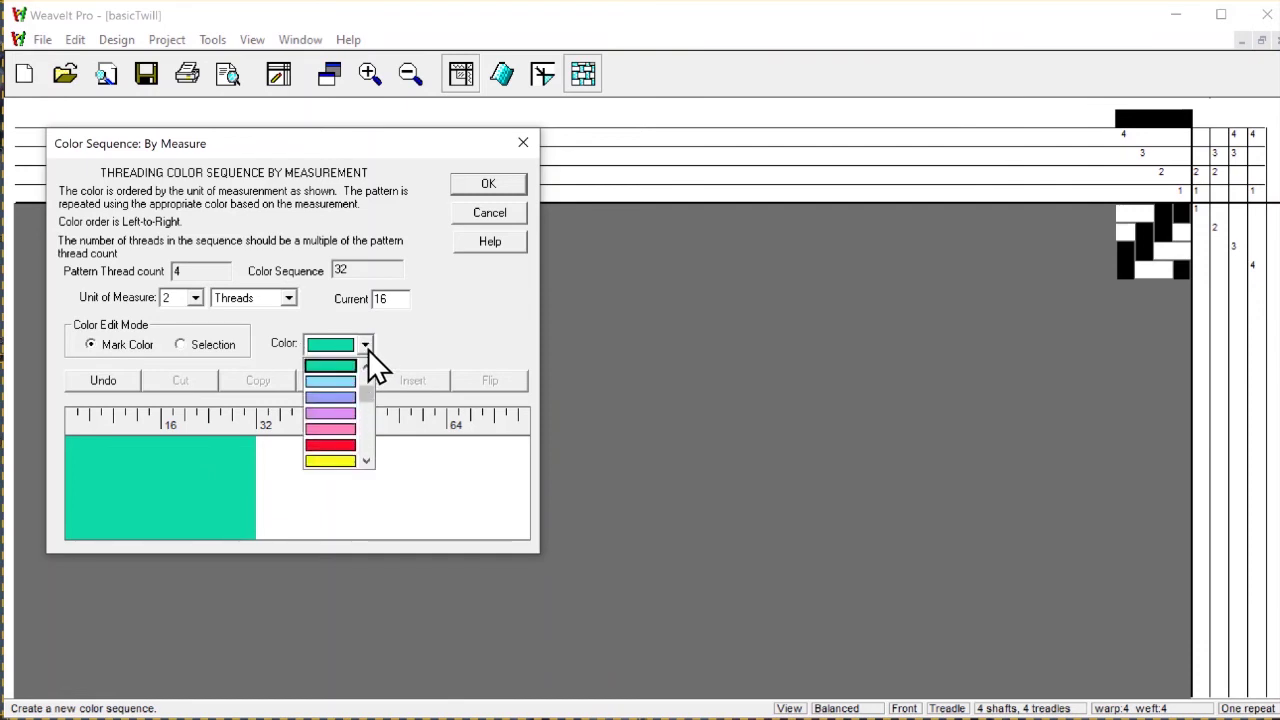
left_click(367, 461)
left_click(367, 461)
left_click(367, 461)
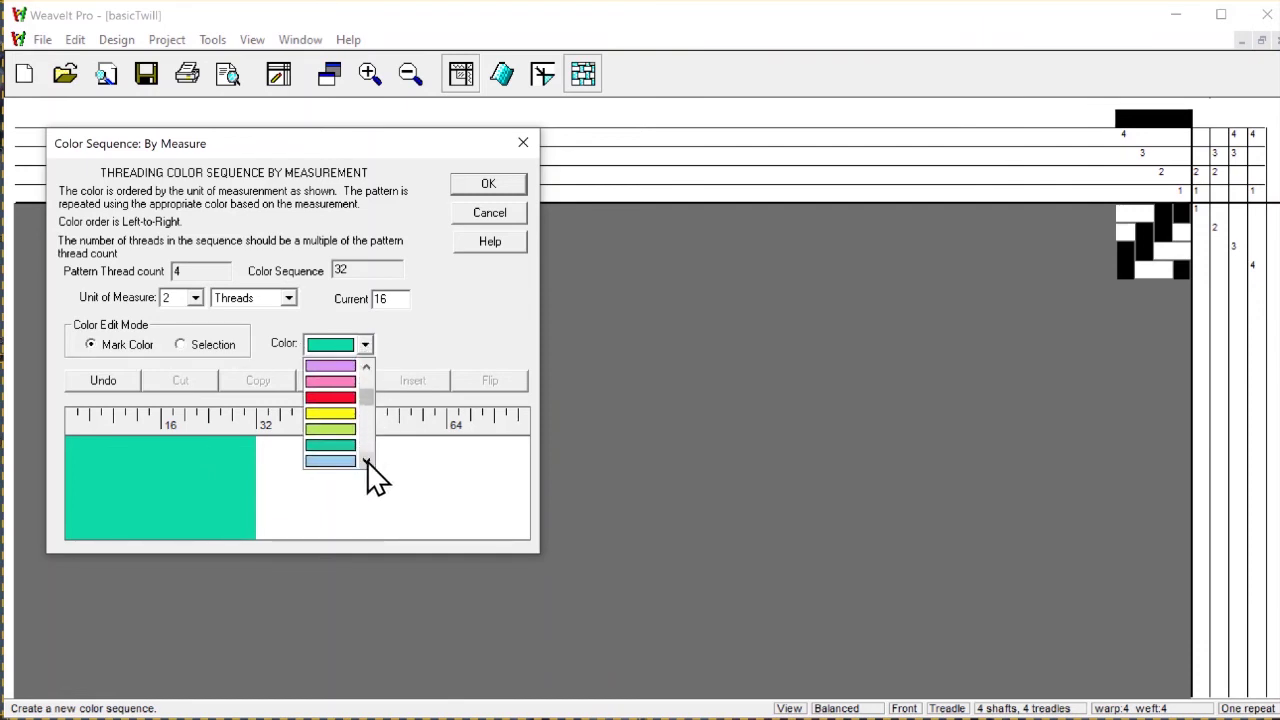
left_click(369, 443)
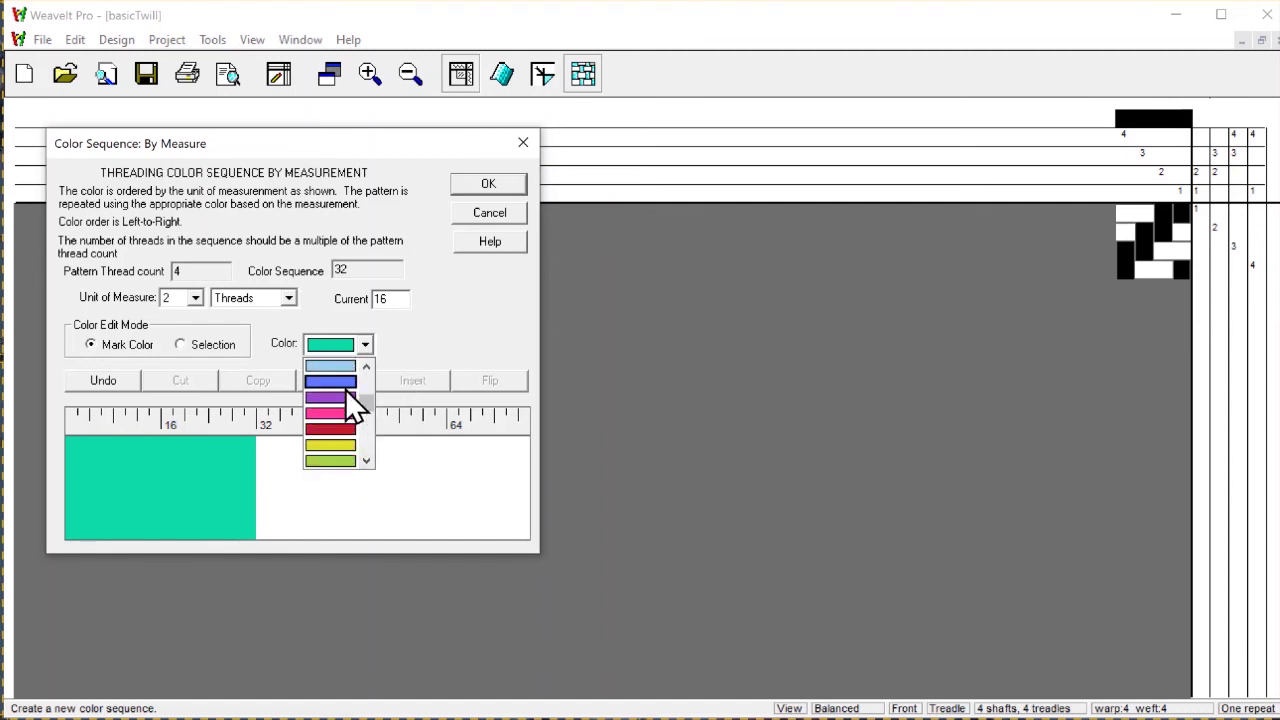
left_click(342, 397)
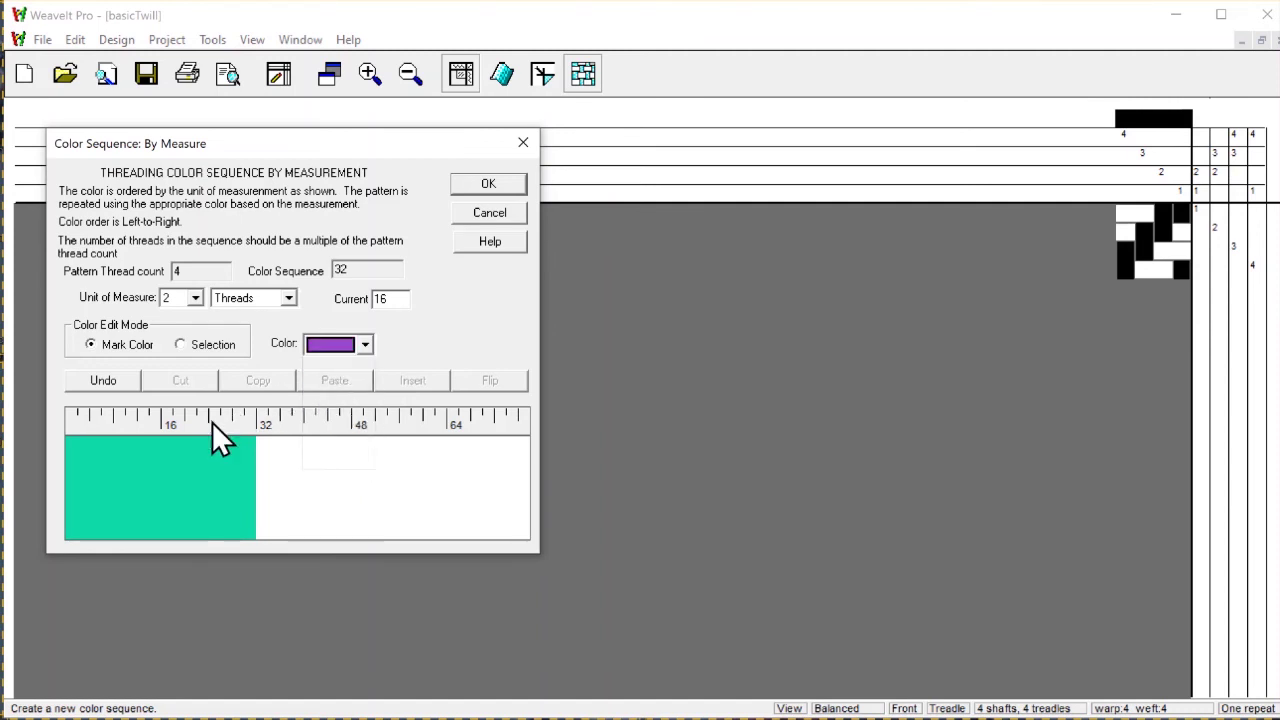
left_click(153, 450)
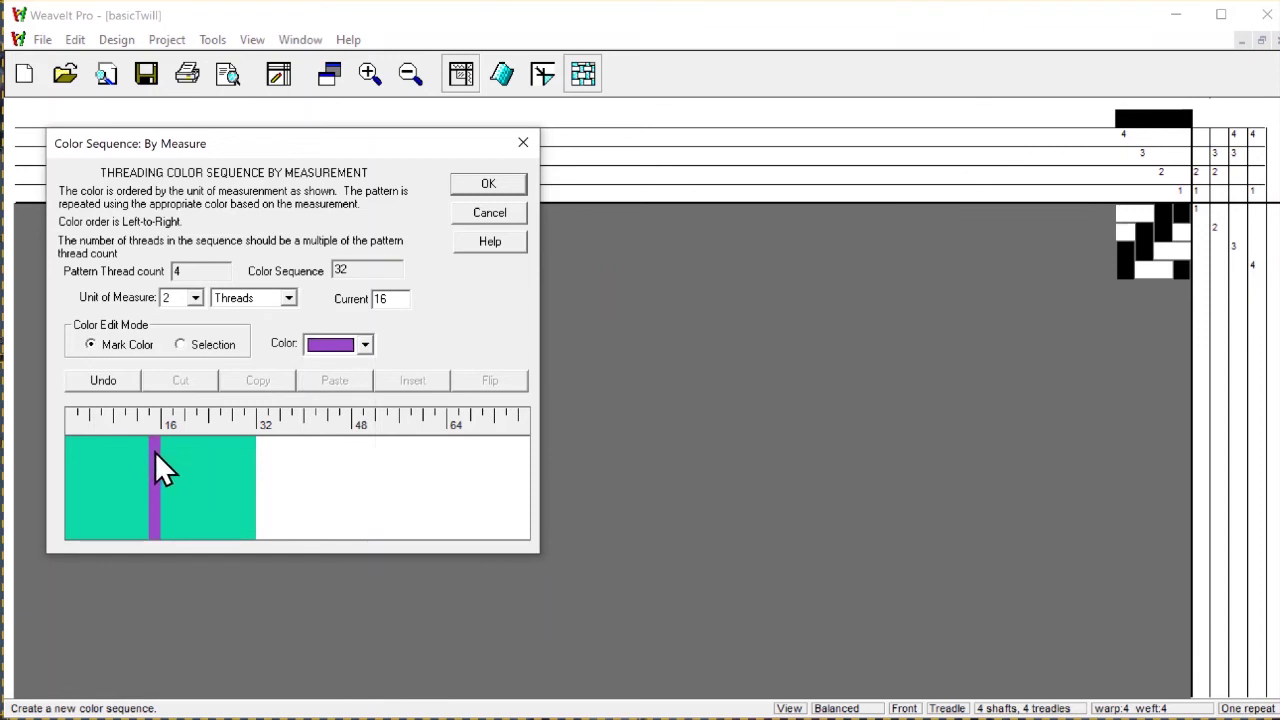
left_click(163, 456)
left_click(176, 452)
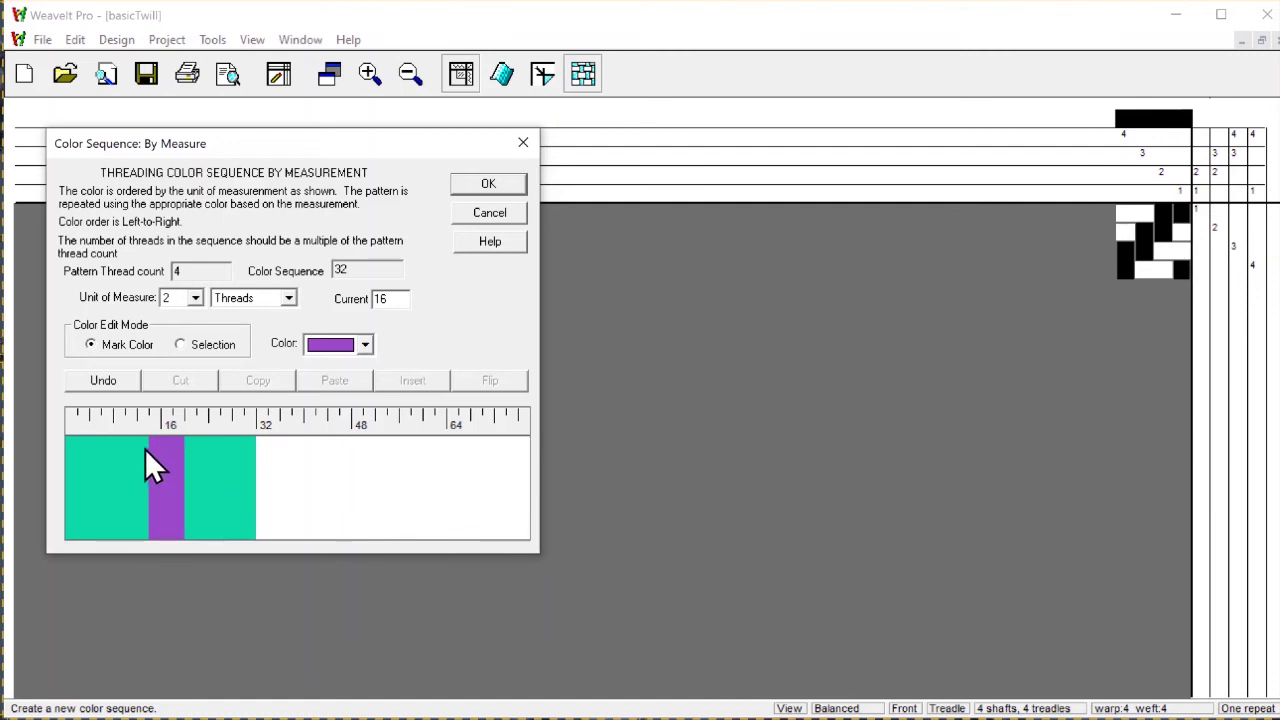
left_click(145, 448)
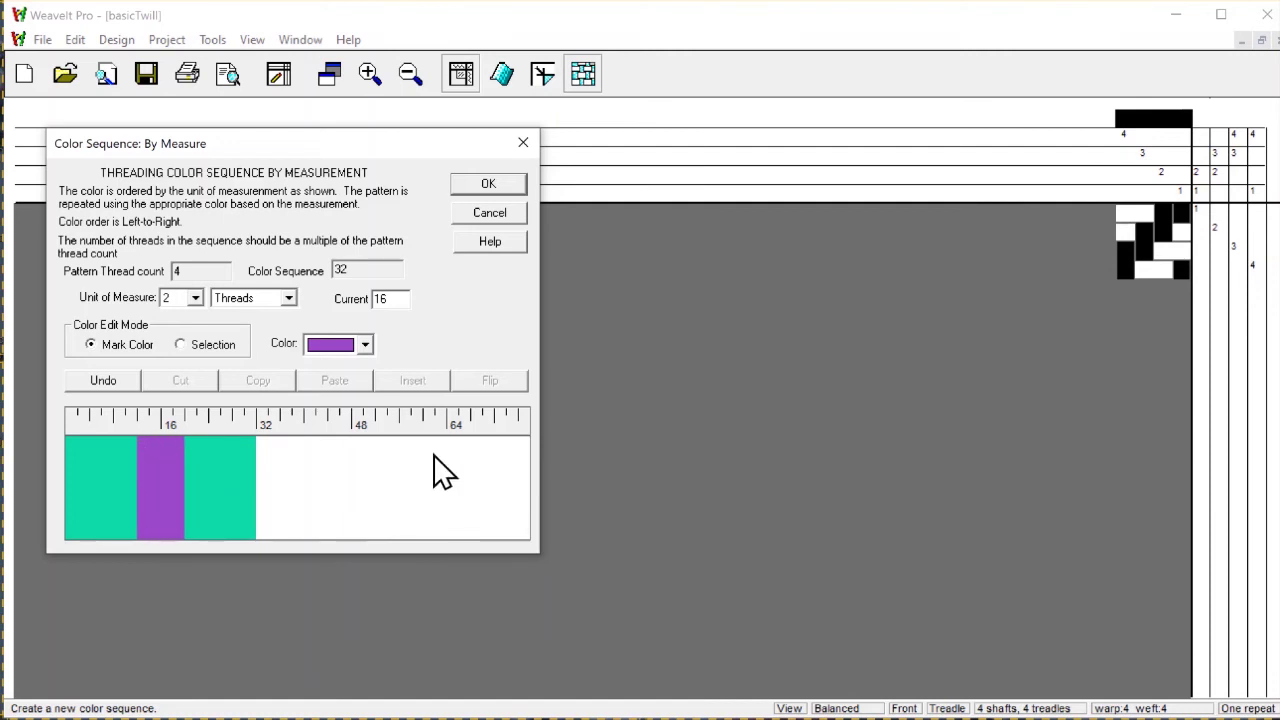
Step: Add a thin yellow stripe in each of the two teal sections
left_click(366, 344)
scroll(370, 440, "up", 2)
scroll(372, 455, "down", 5)
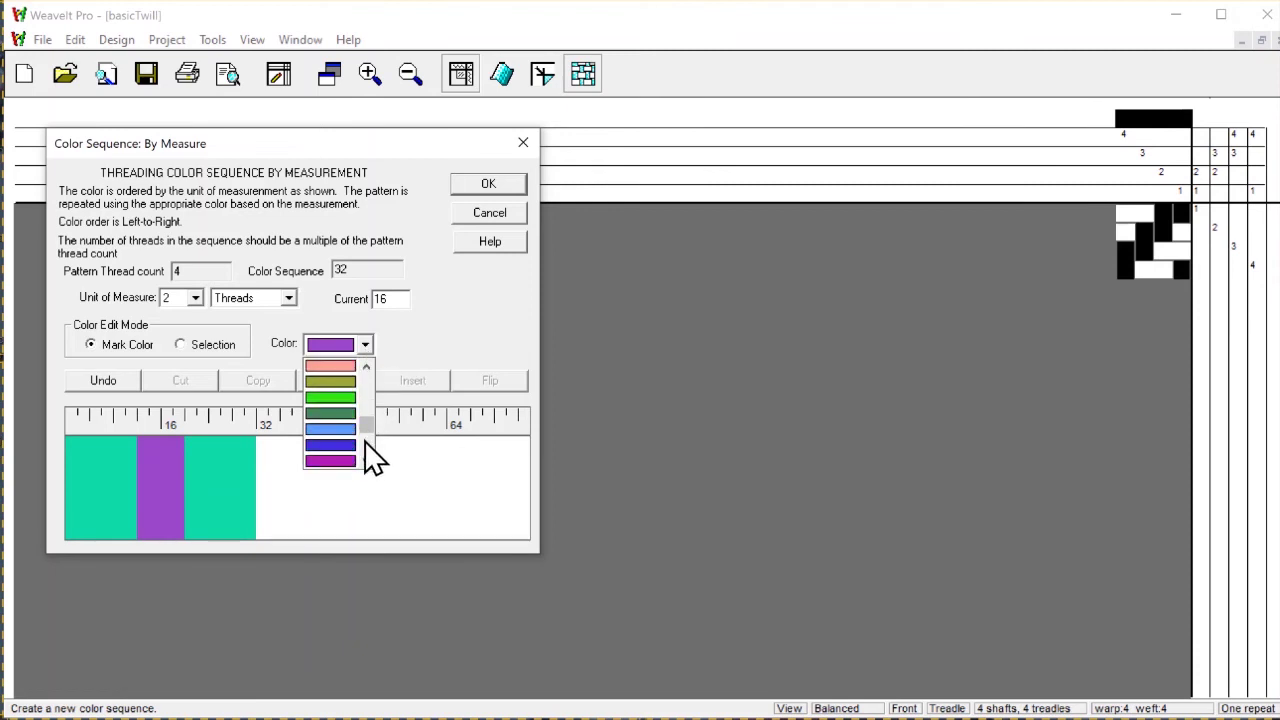
scroll(365, 443, "up", 2)
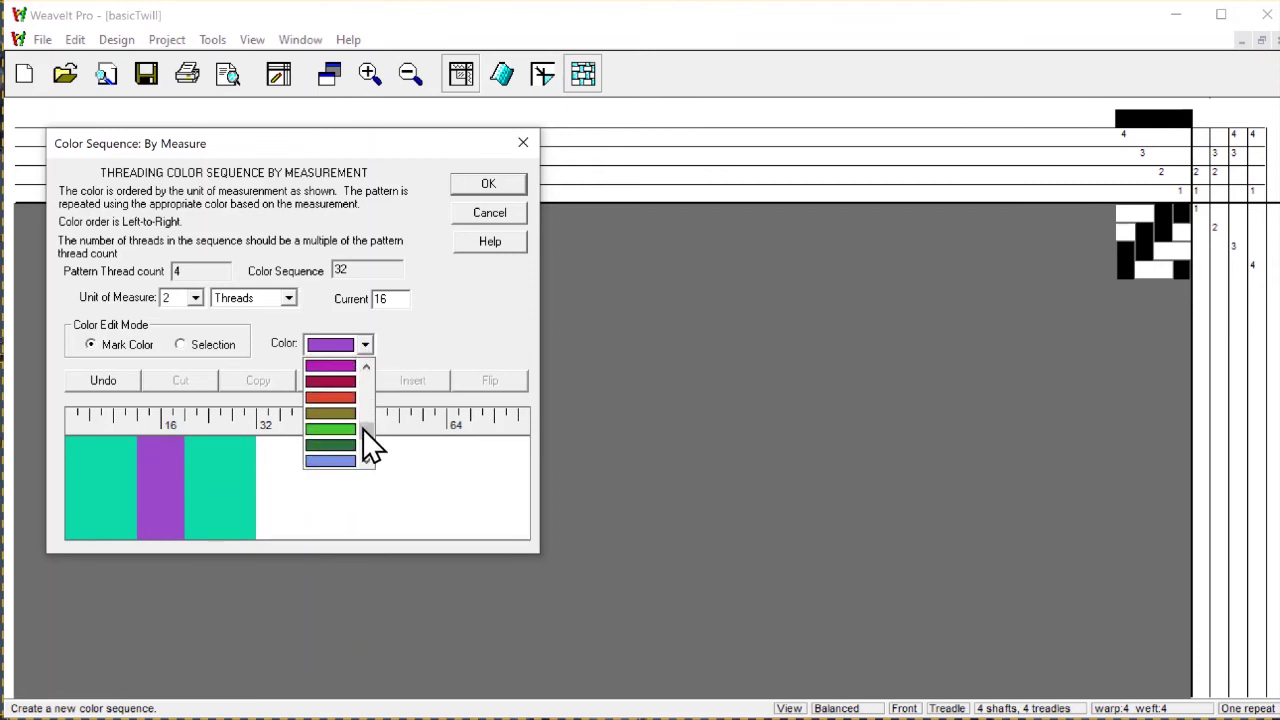
left_click_drag(363, 432, 367, 403)
scroll(367, 400, "up", 2)
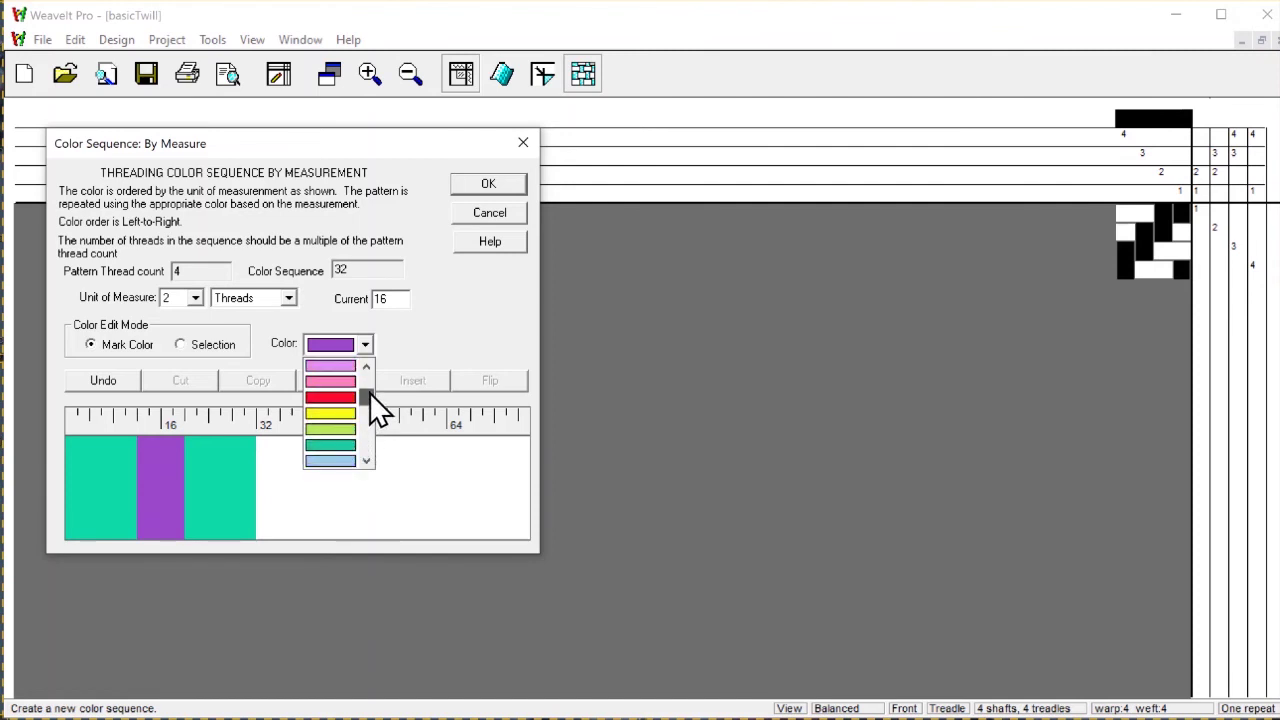
left_click(311, 414)
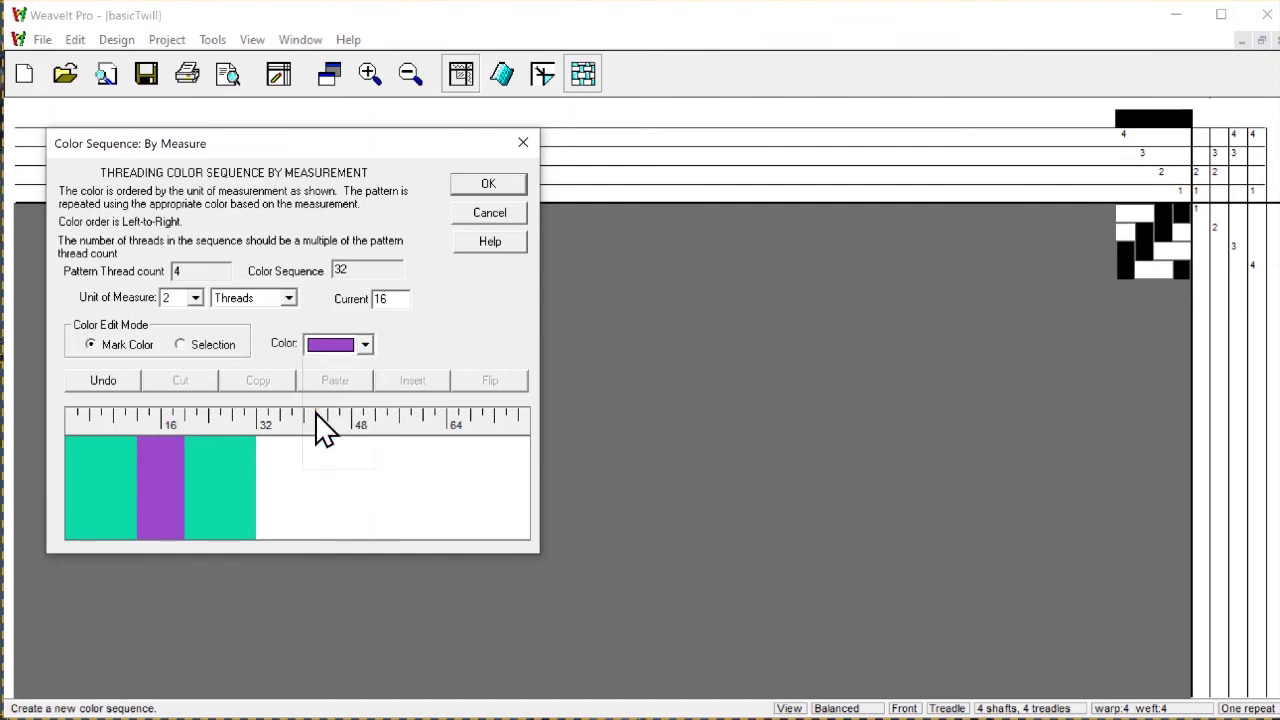
left_click(120, 448)
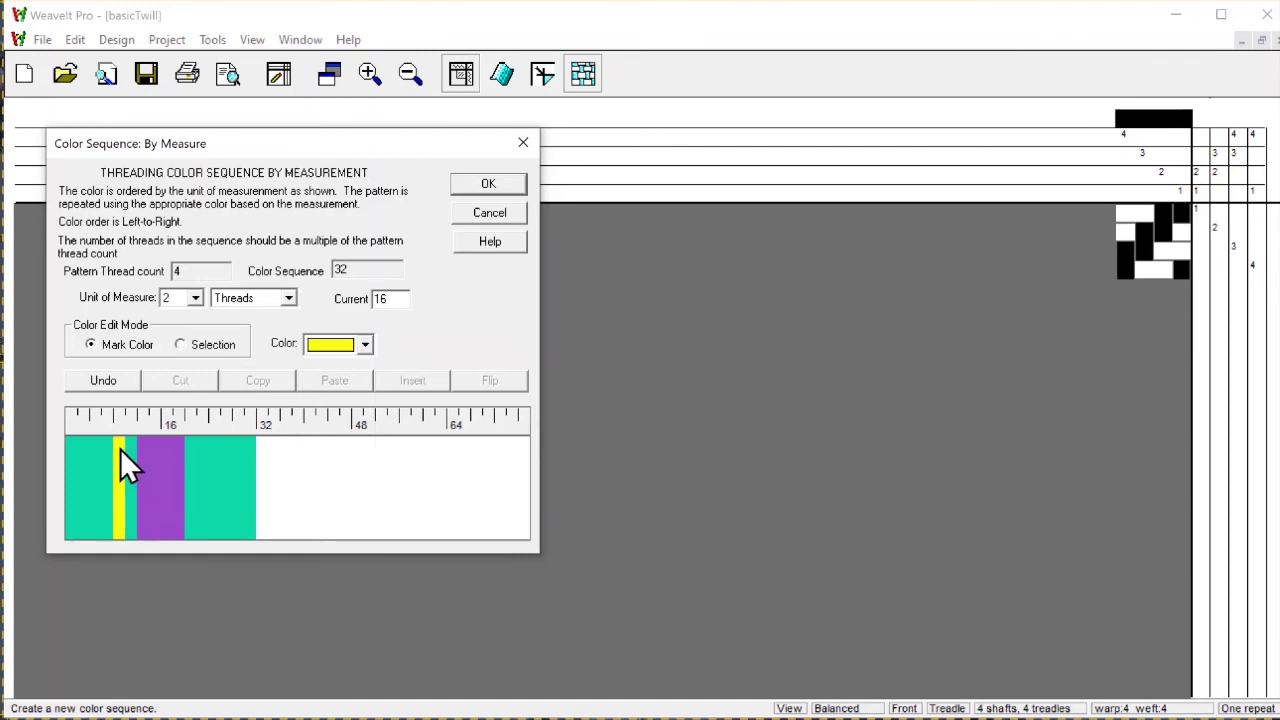
left_click(201, 449)
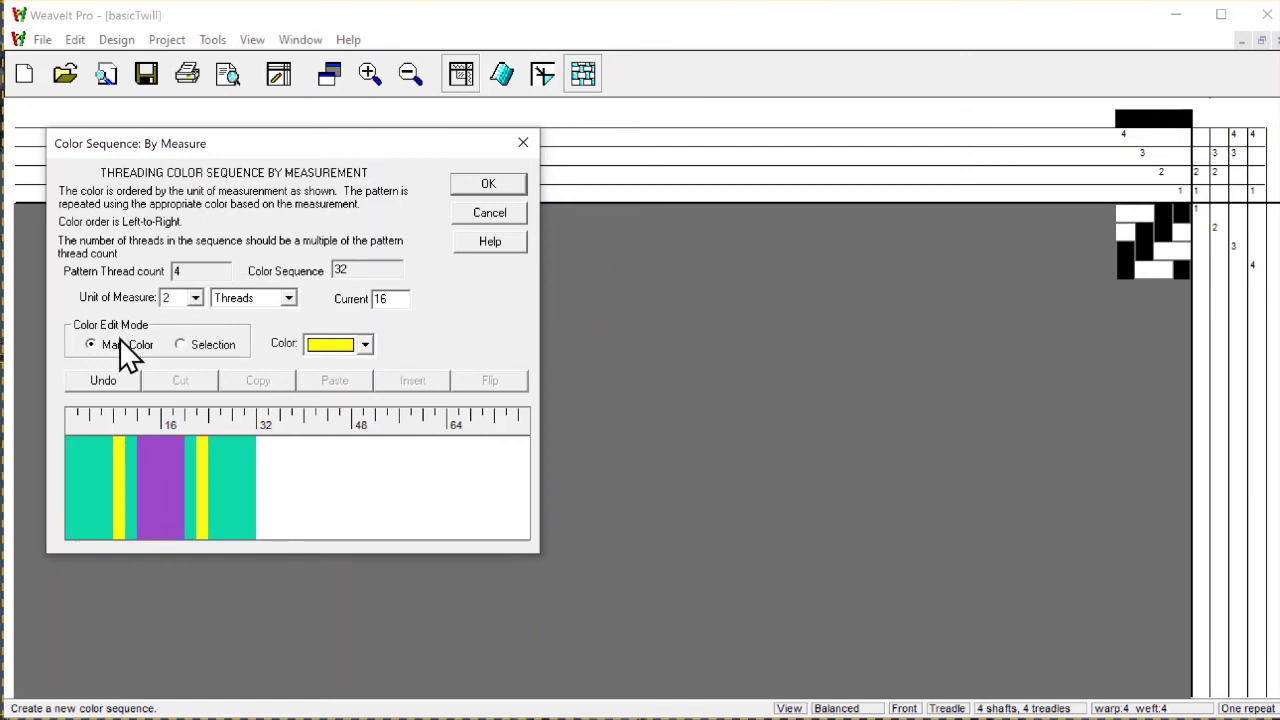
Step: Apply the sequence and zoom out so the teal, purple and yellow plaid fills the window
left_click(506, 181)
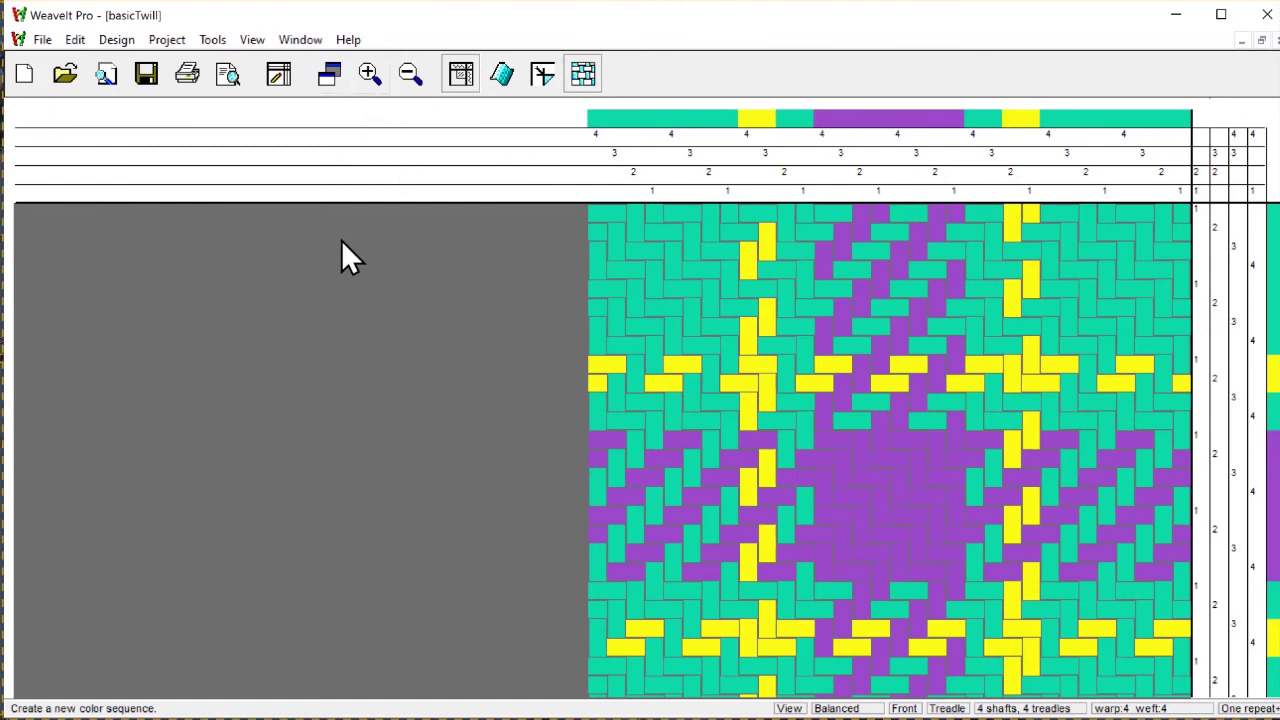
left_click(409, 74)
left_click(406, 74)
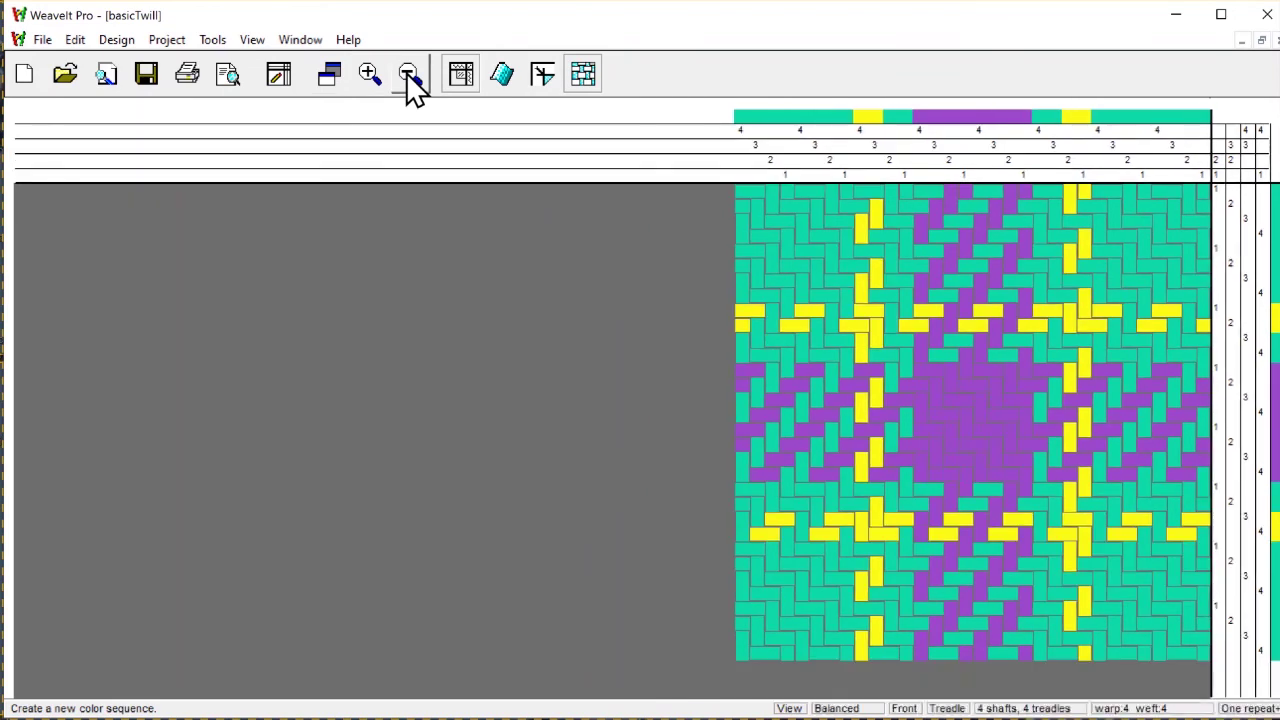
left_click(458, 74)
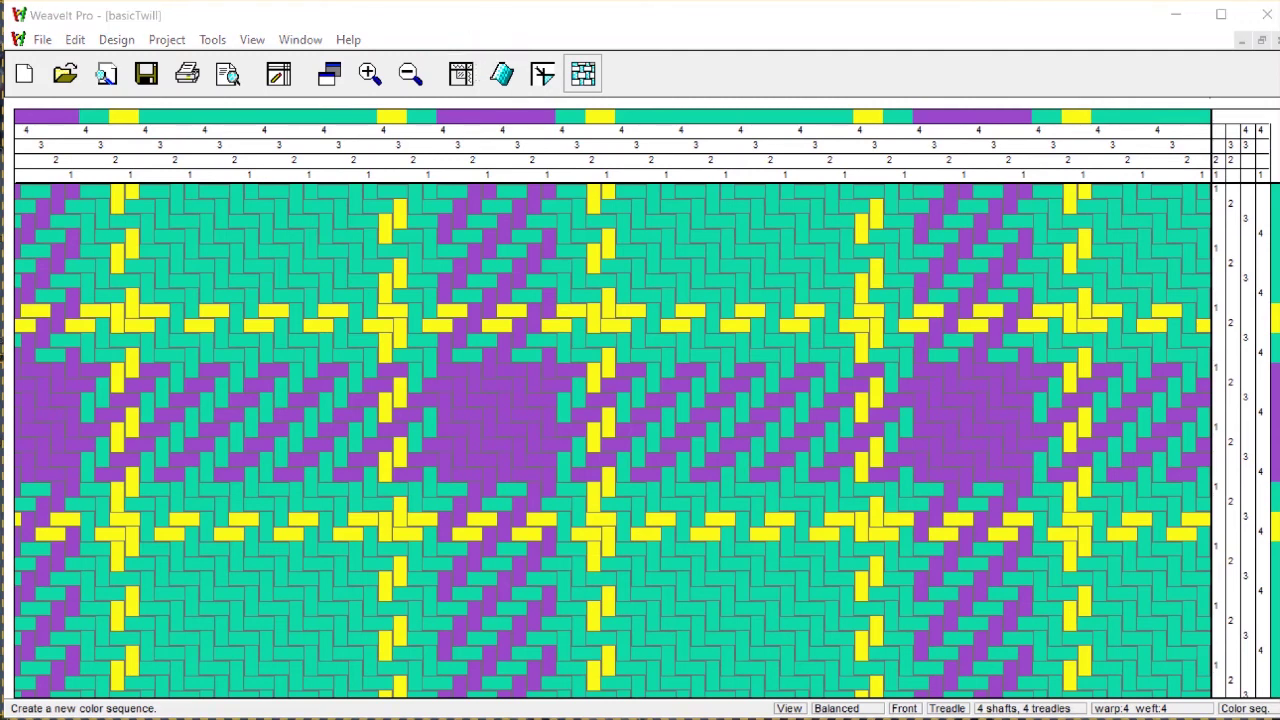
Step: Switch the draft to its edit view and reopen the Color Sequence options
left_click(275, 78)
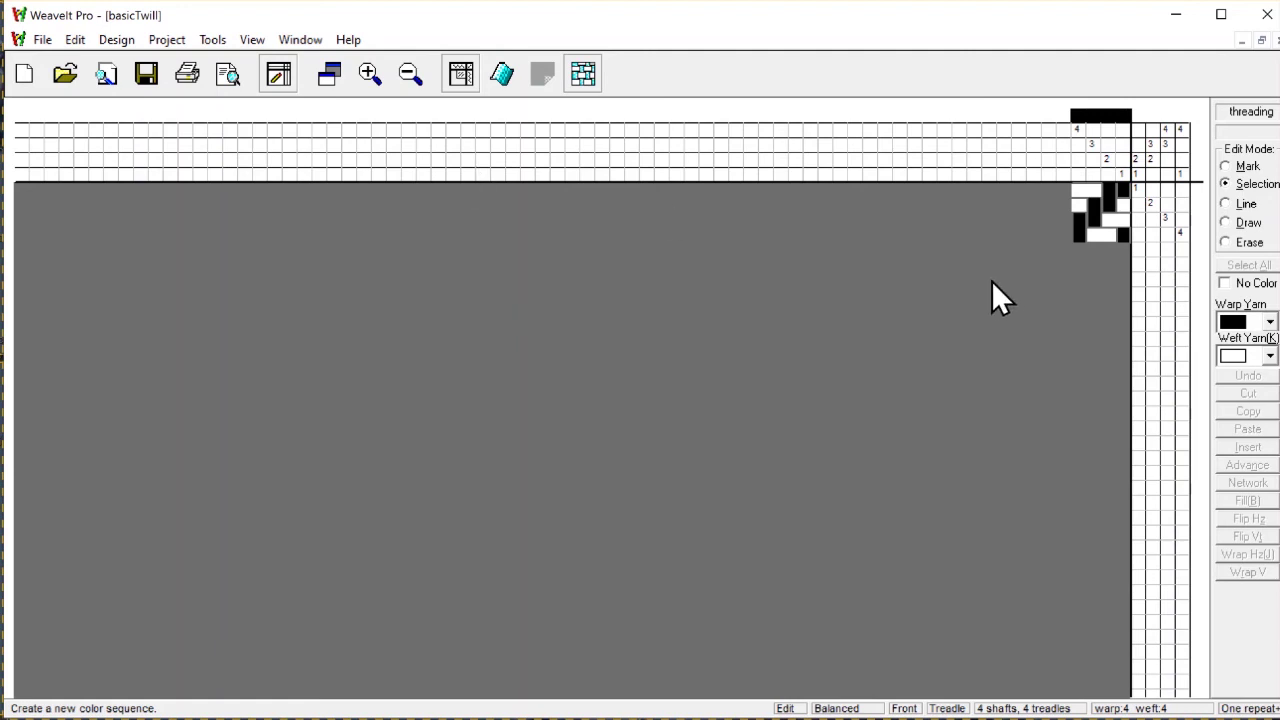
left_click(114, 40)
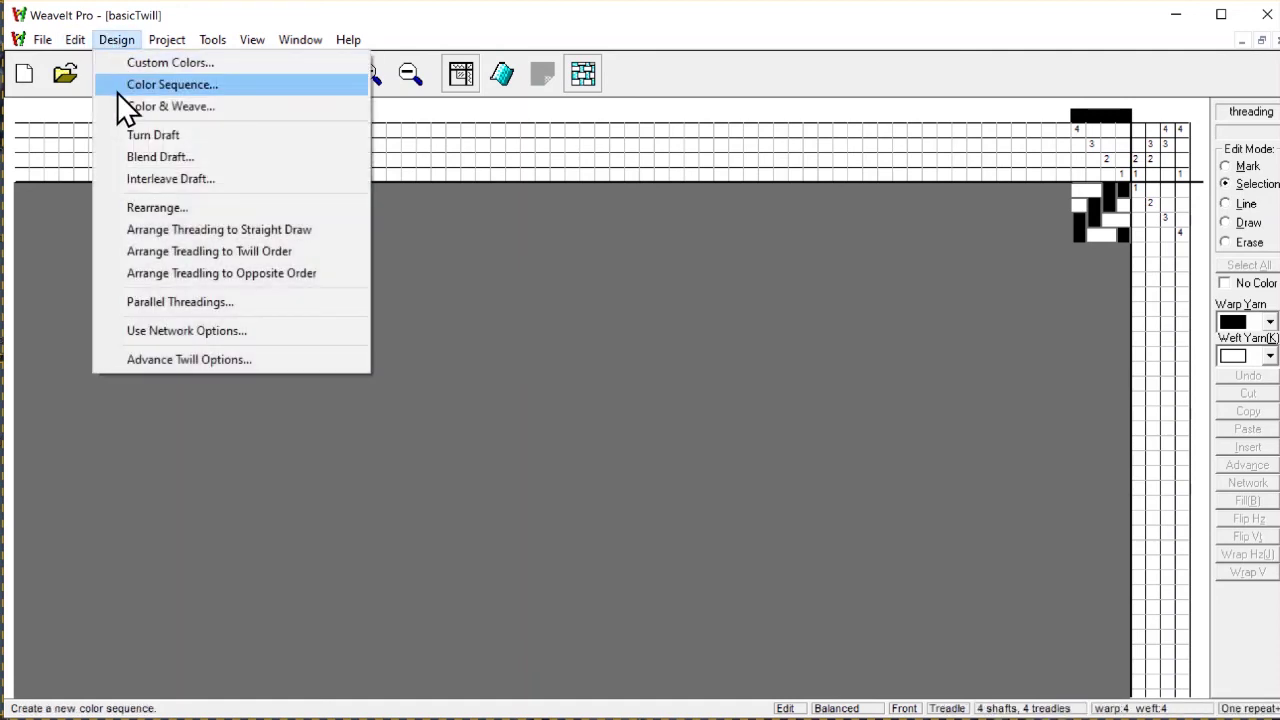
left_click(118, 87)
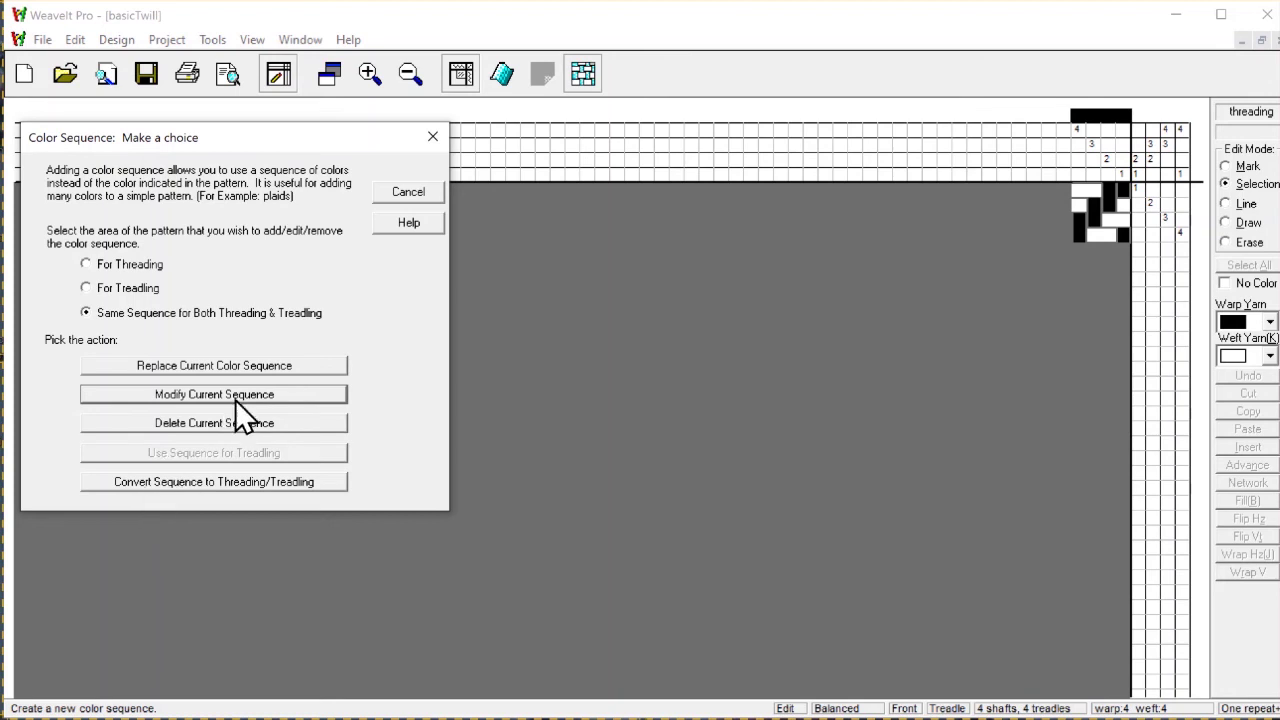
Step: Modify the sequence with a 1-thread unit, mark threads 1 and 32 black, and reapply it
left_click(260, 394)
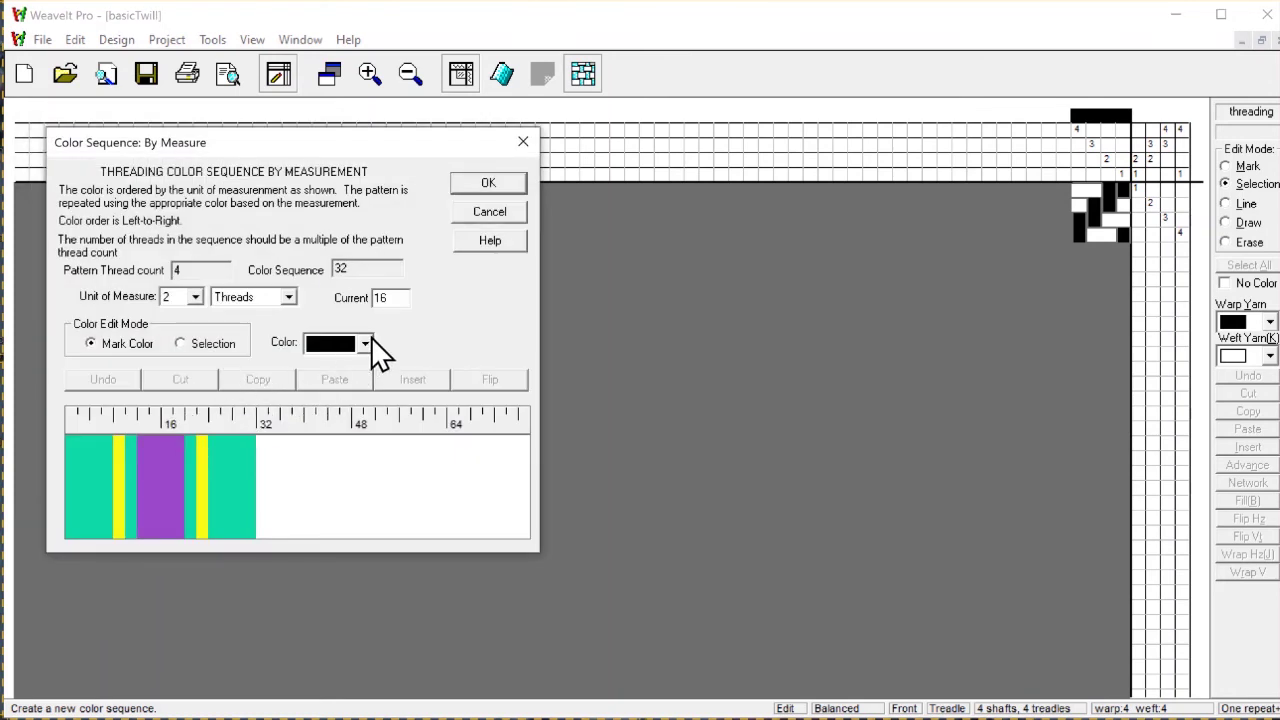
left_click(196, 296)
left_click(186, 315)
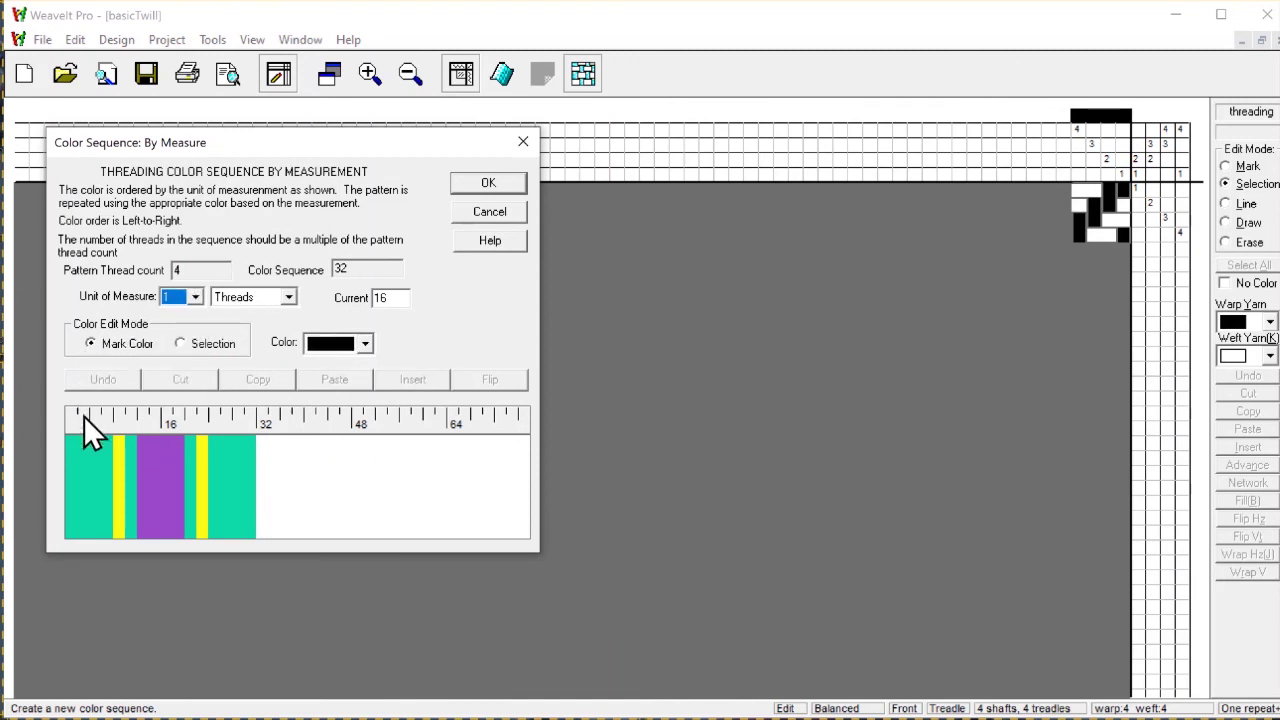
left_click(249, 460)
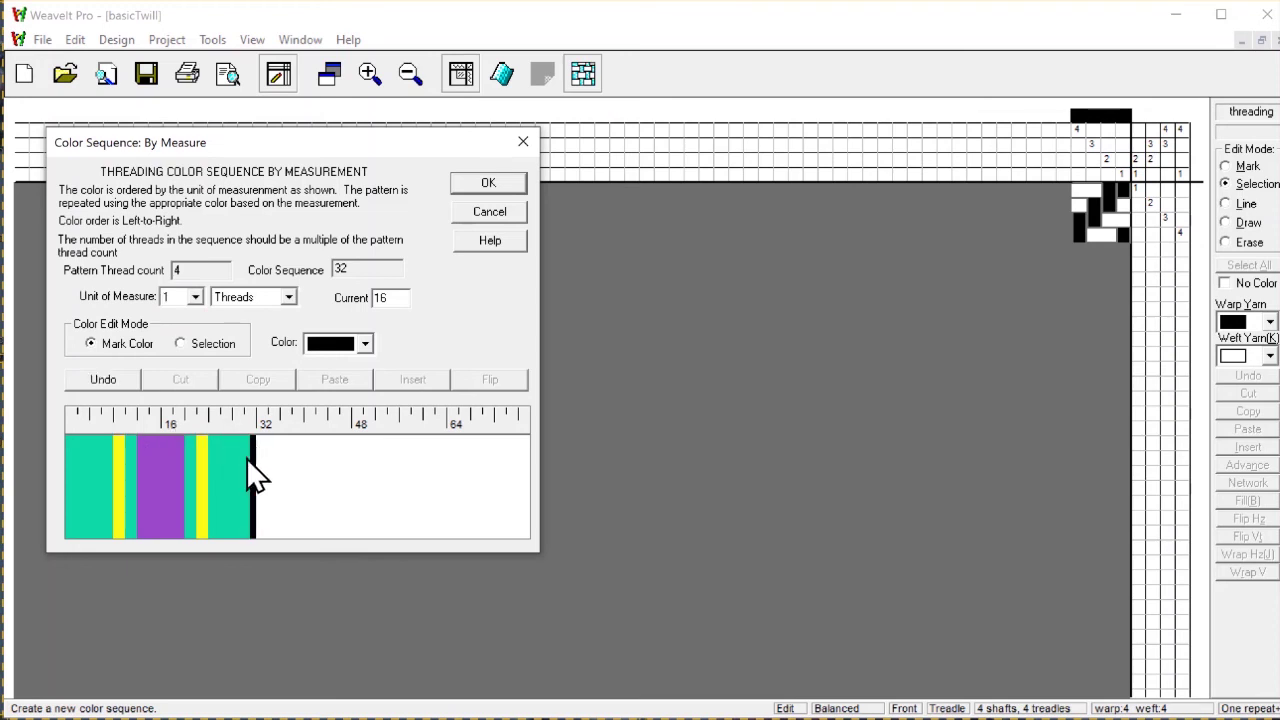
left_click(66, 452)
left_click(514, 183)
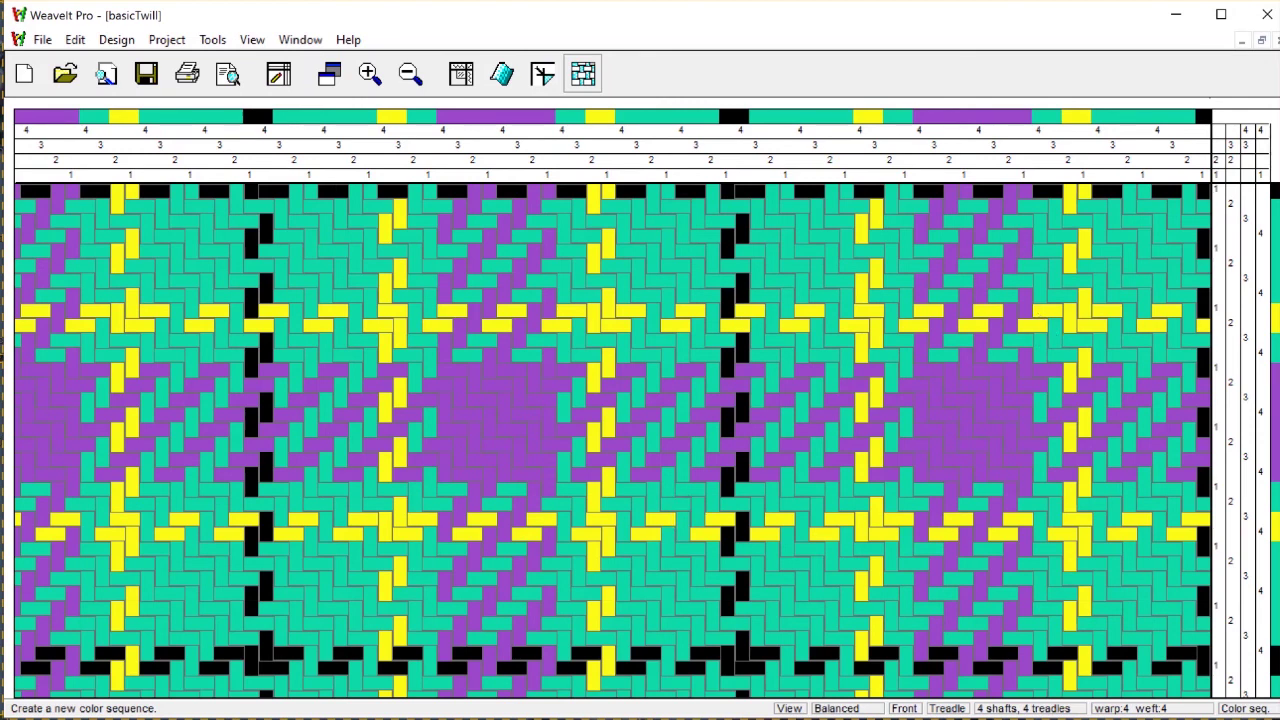
Step: Zoom the plaid out twice to show many repeats, toggling the edit view on and off
left_click(410, 72)
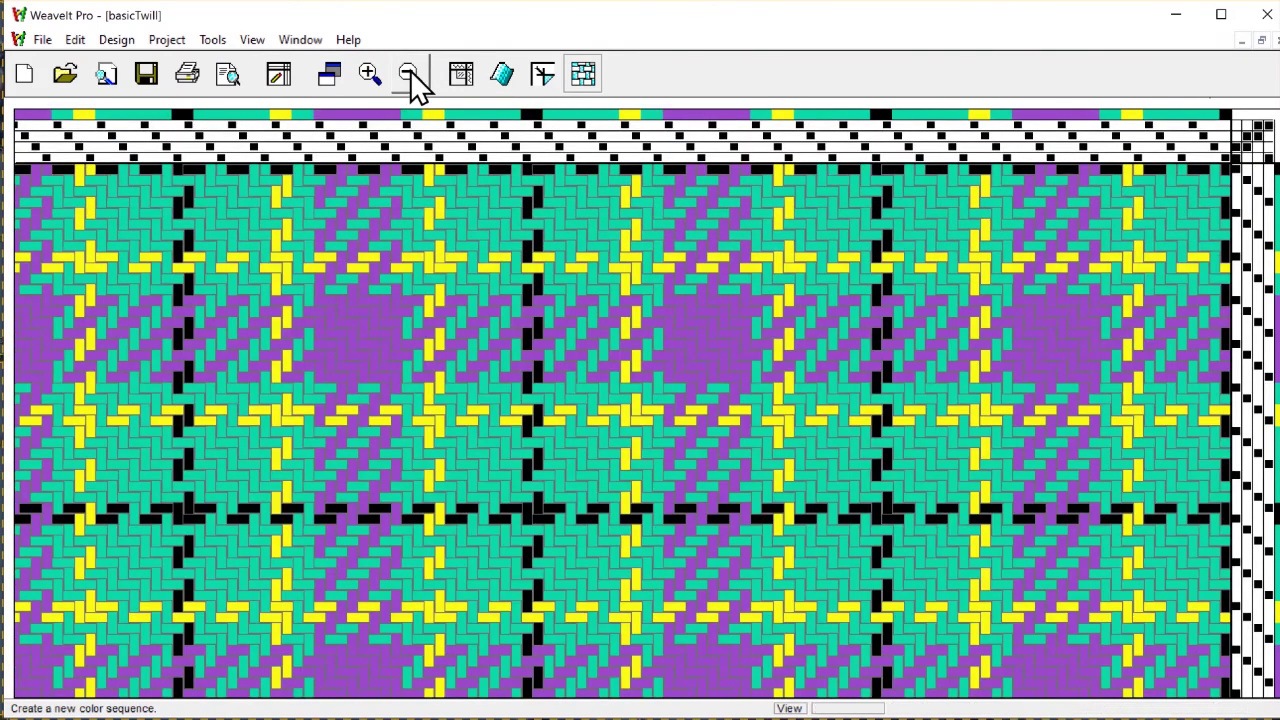
left_click(410, 72)
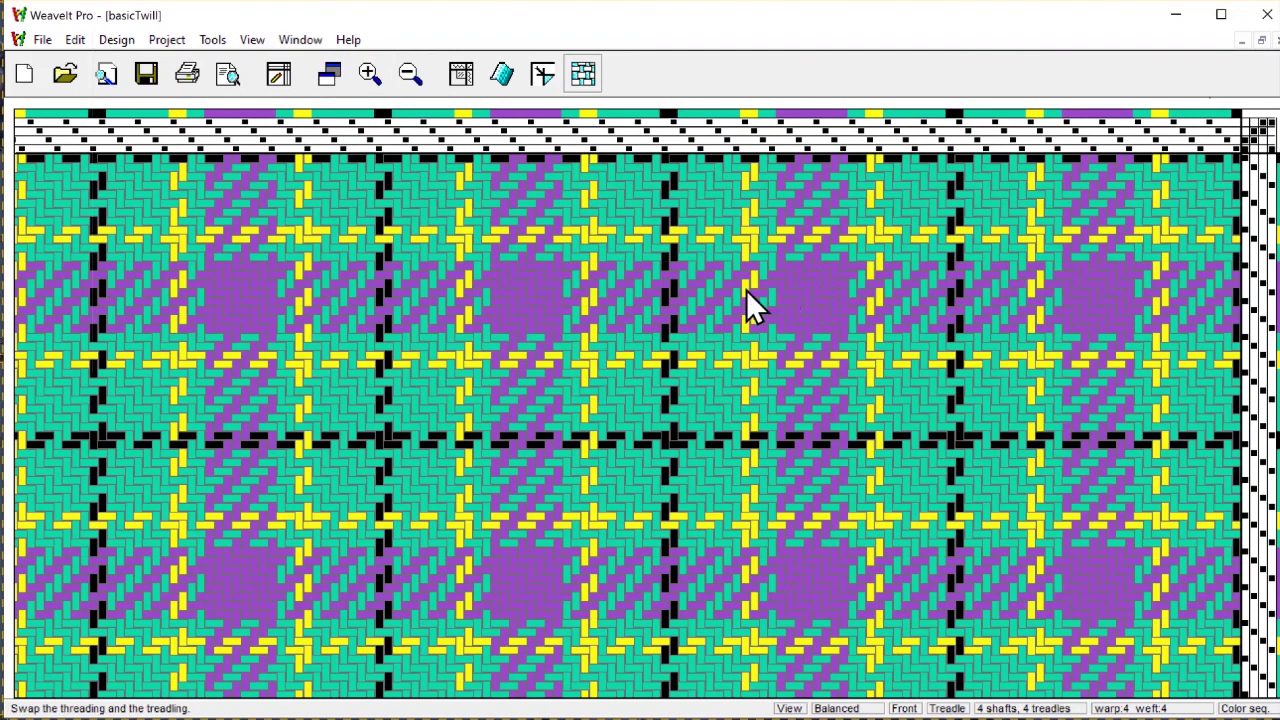
left_click(279, 75)
left_click(281, 76)
Step: Convert the colour sequence into the threading and treadling, giving a 32 by 32 thread draft
left_click(117, 40)
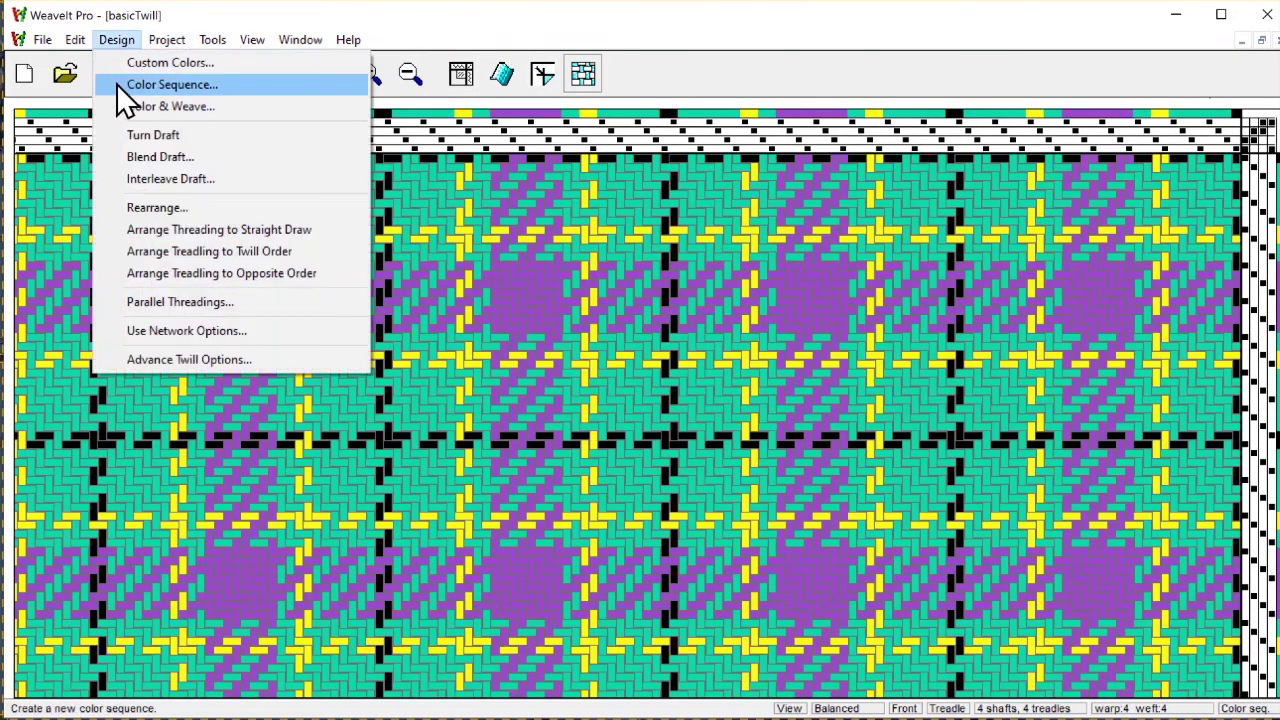
left_click(120, 83)
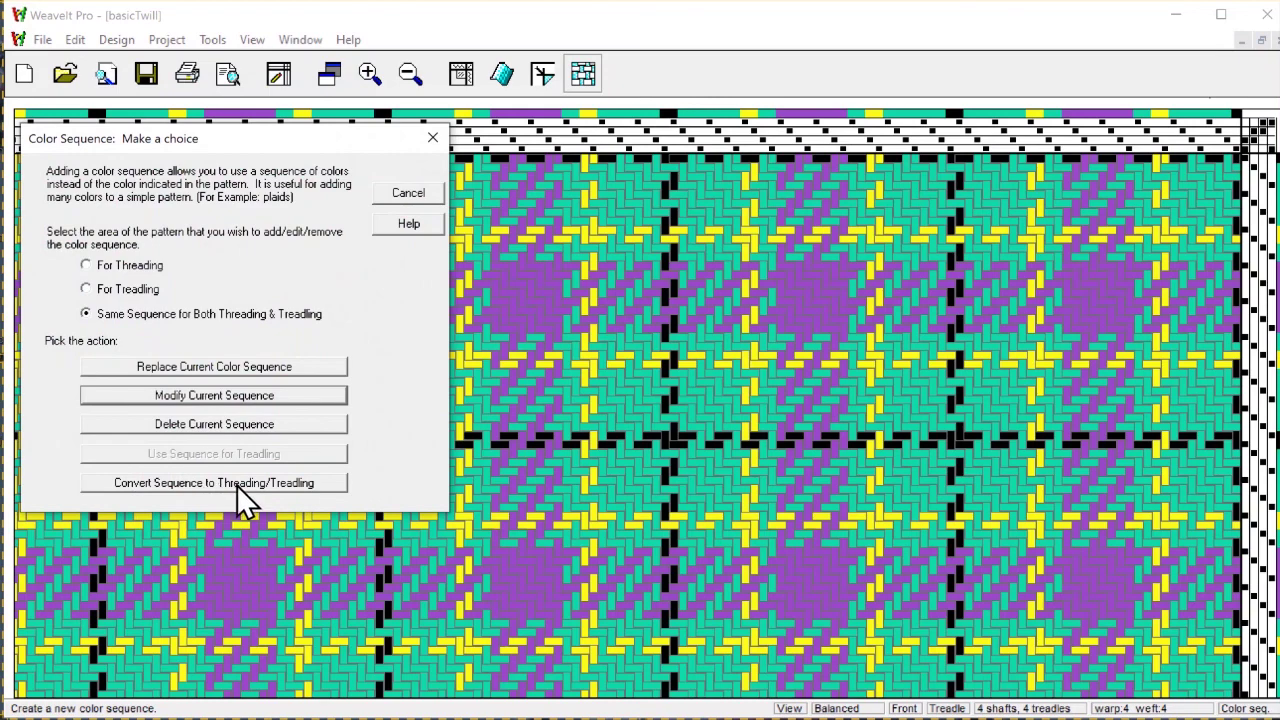
left_click(302, 483)
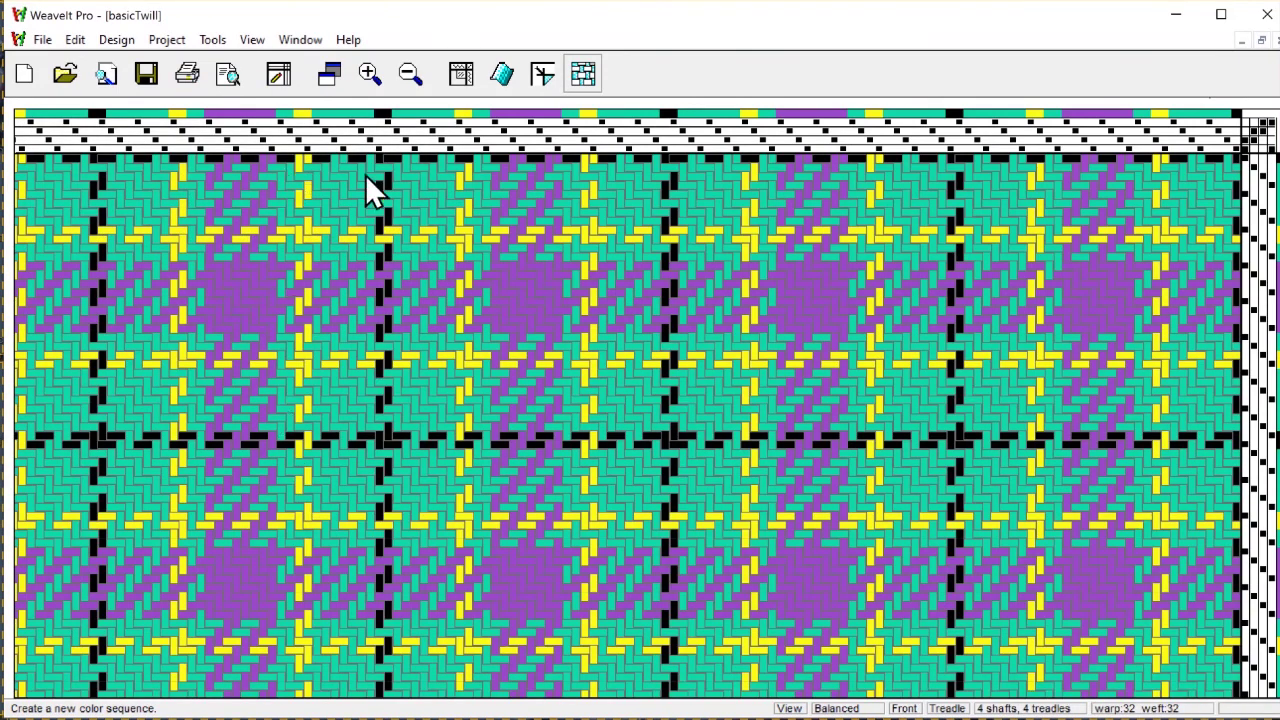
left_click(274, 72)
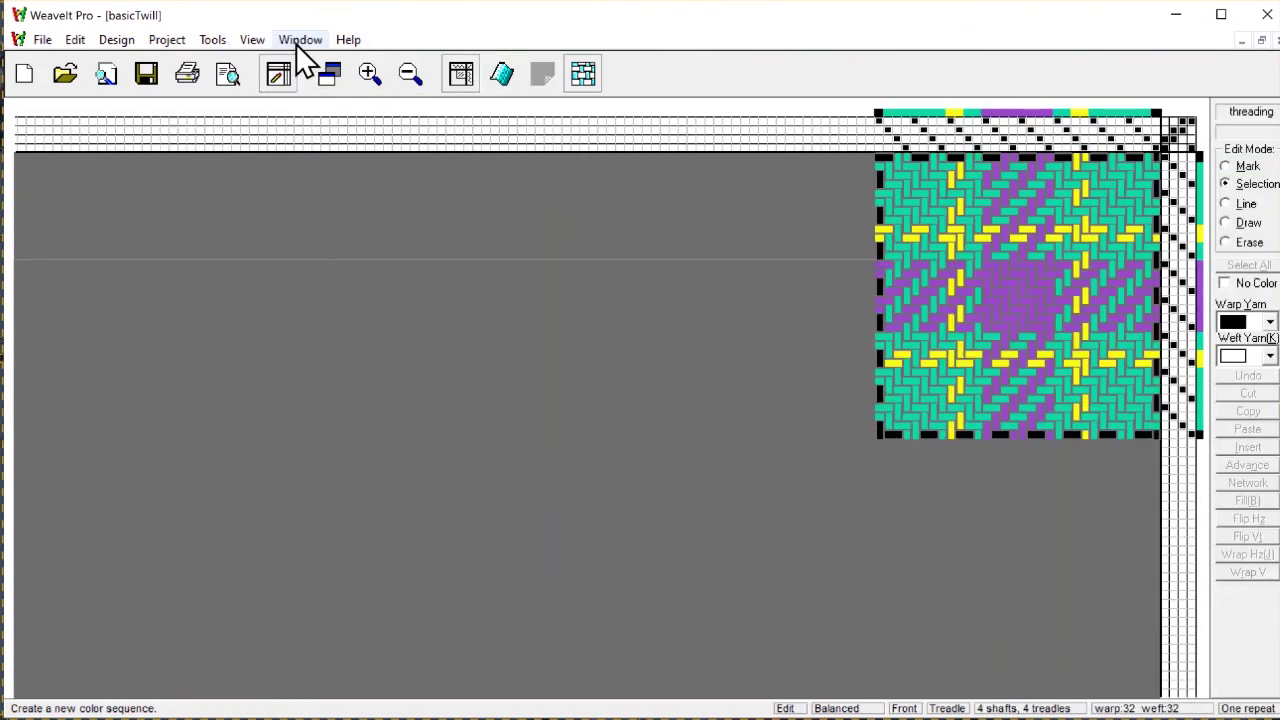